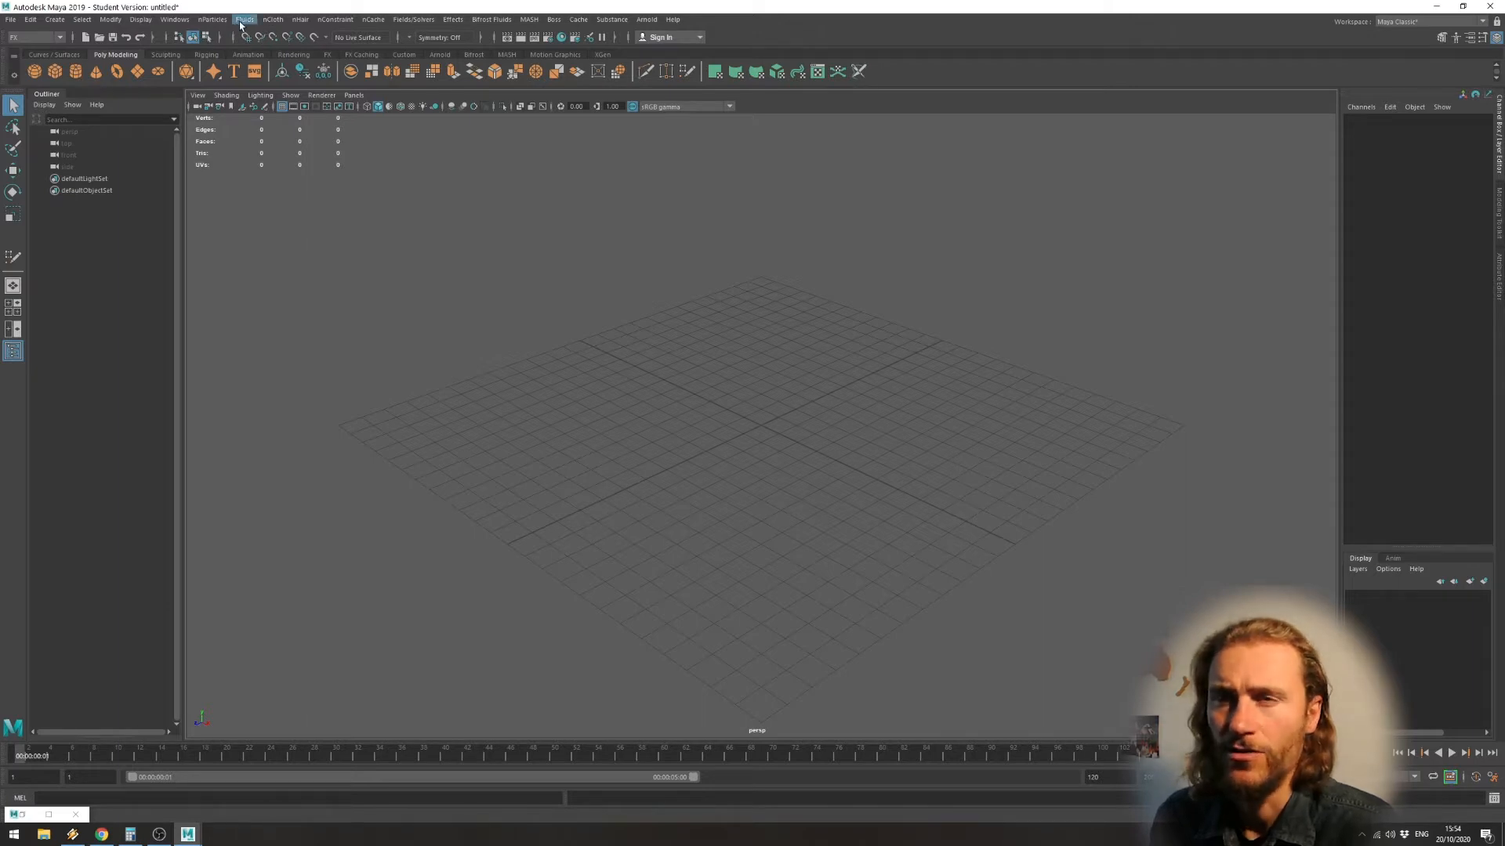
left_click(243, 19)
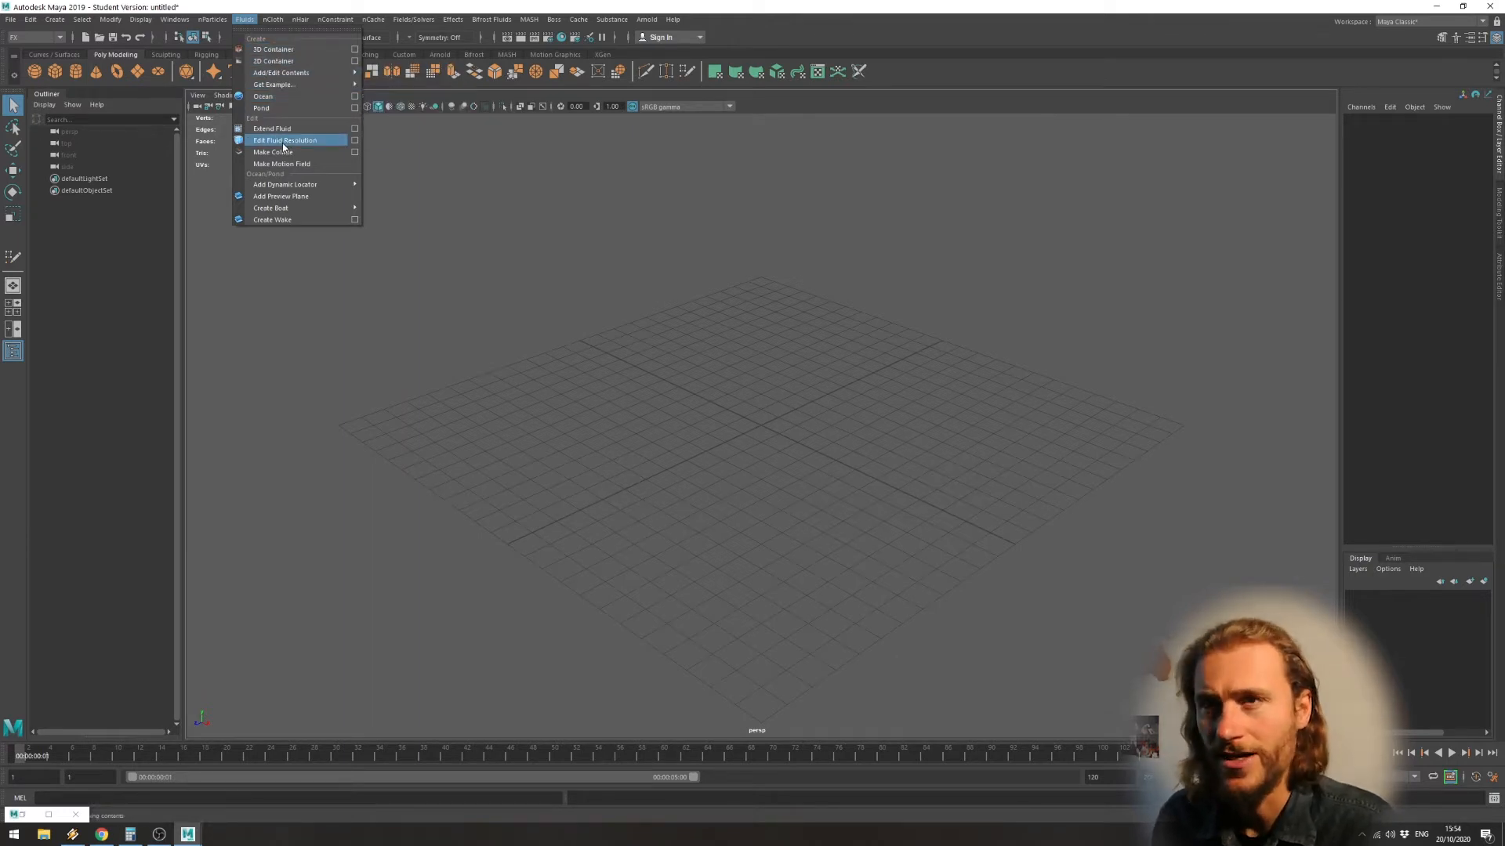
mouse_move(291, 207)
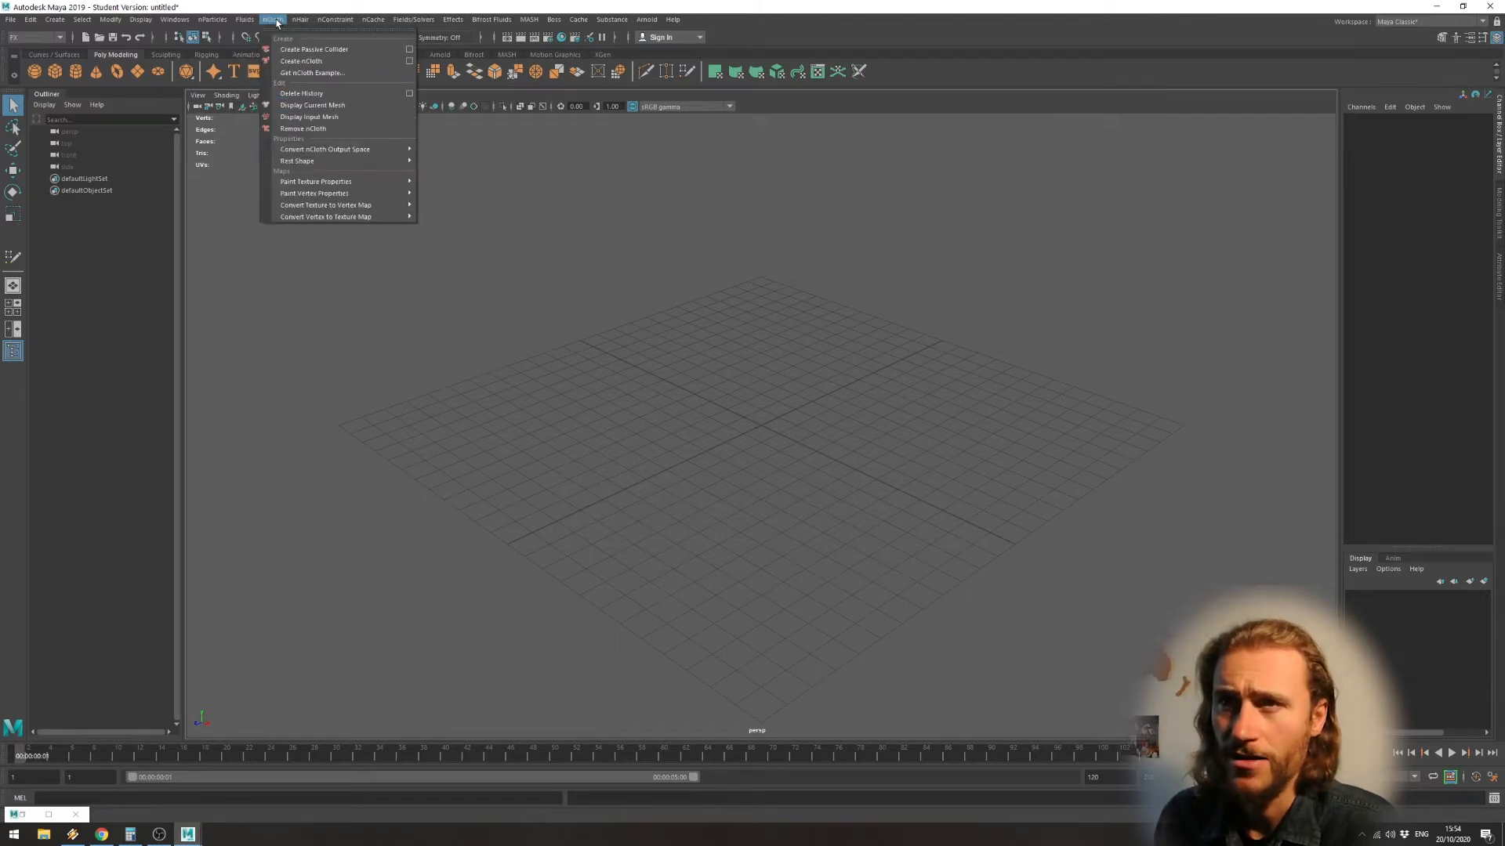
mouse_move(301, 21)
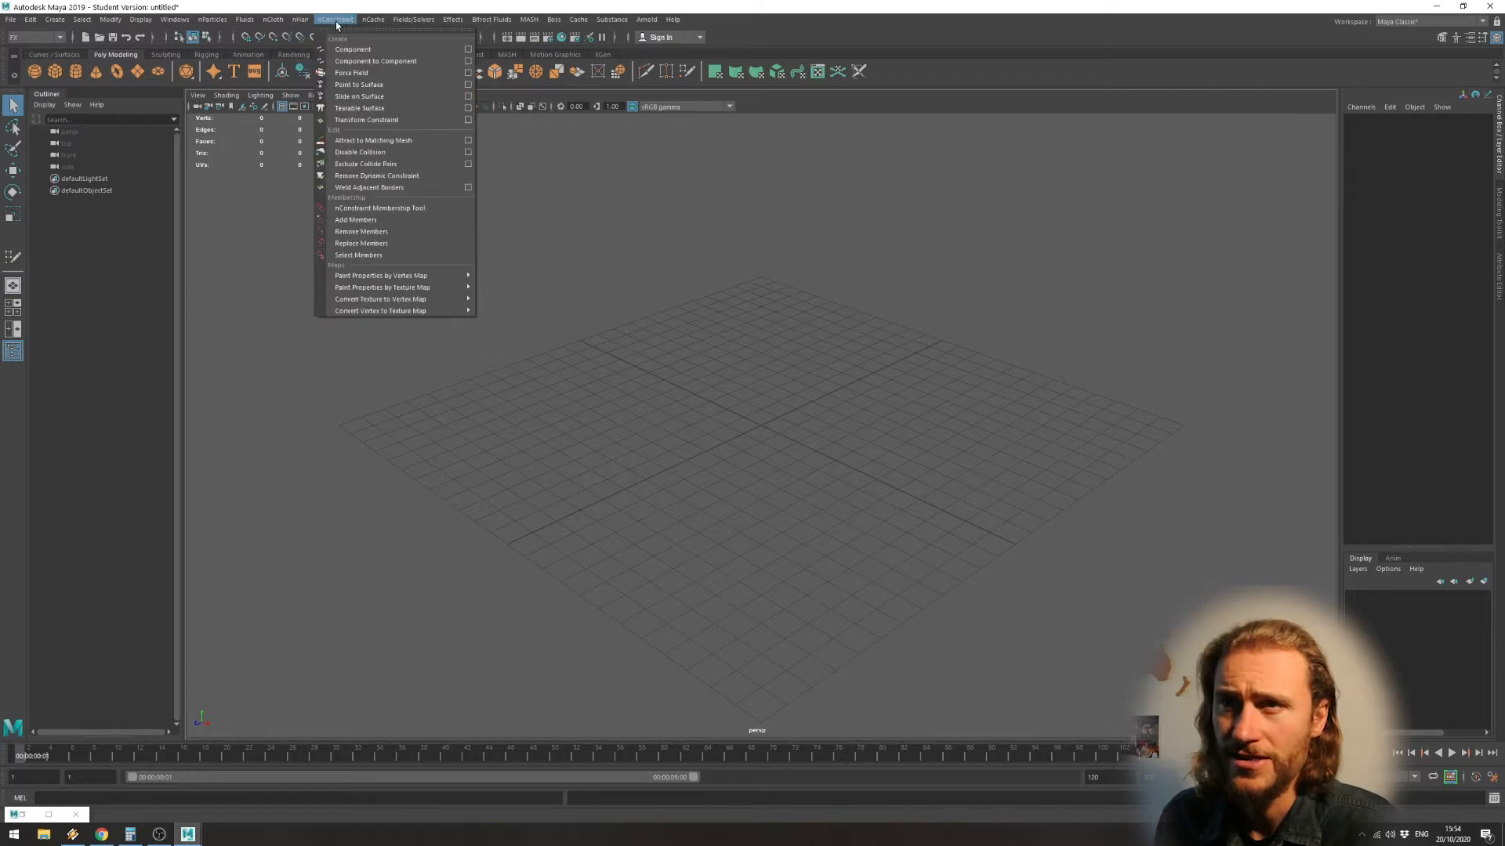
mouse_move(406, 25)
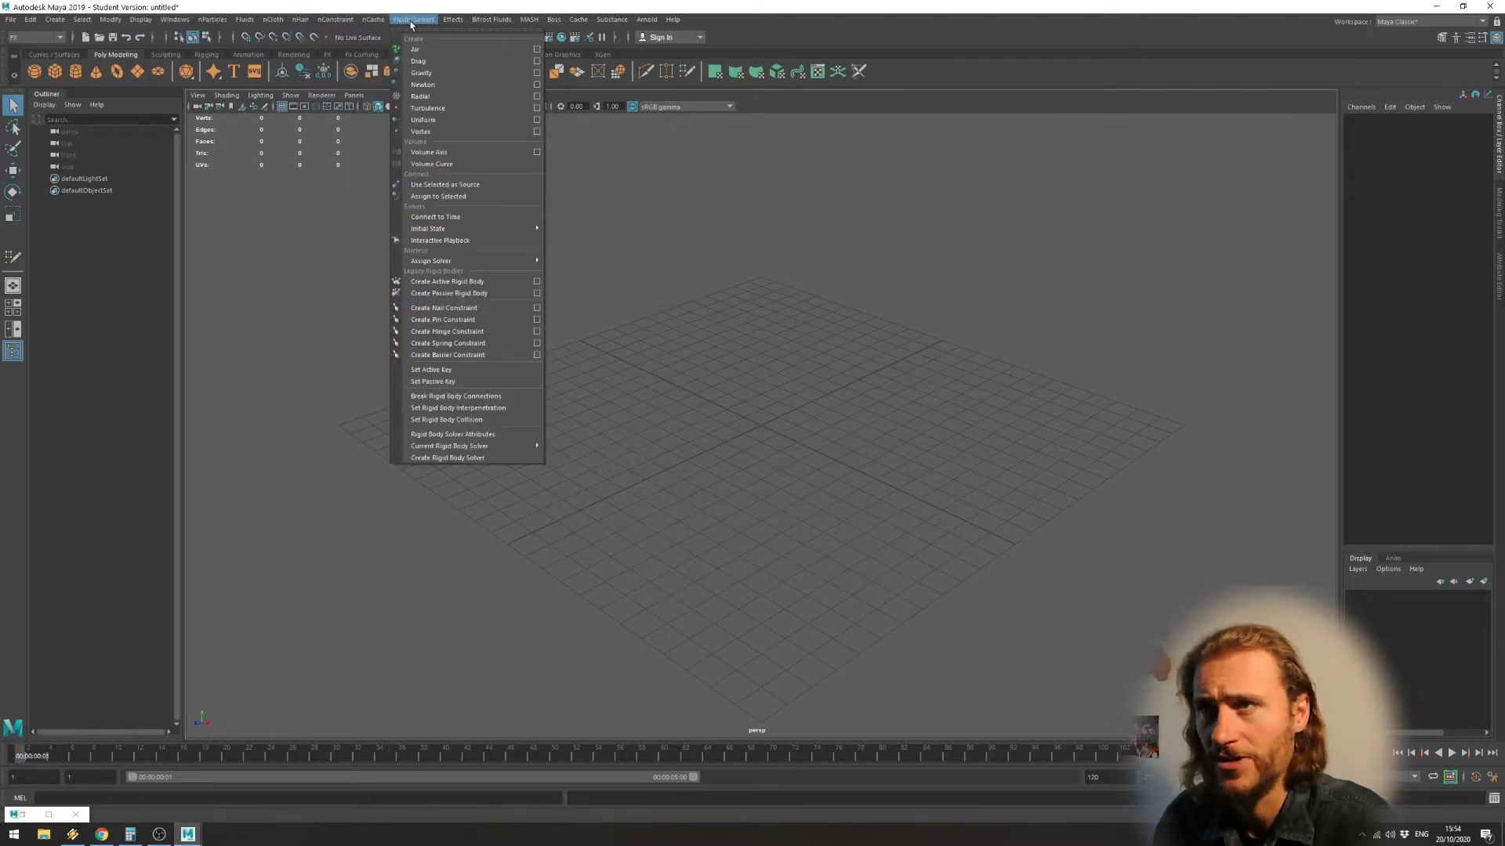
mouse_move(453, 19)
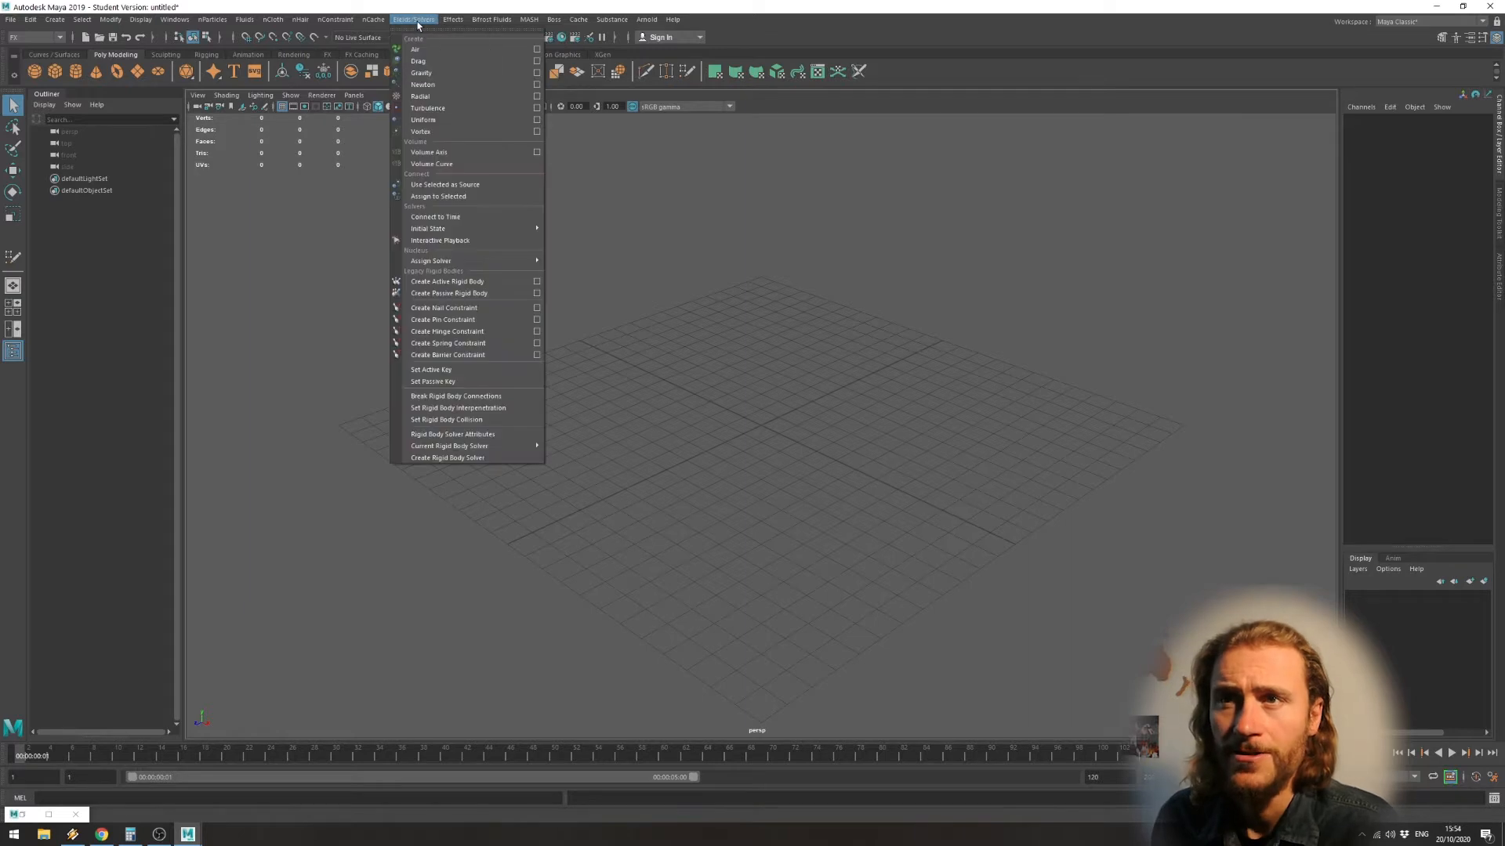
Create a default nParticle emitter at the origin, play its simulation, and rewind to the first frame
mouse_move(222, 22)
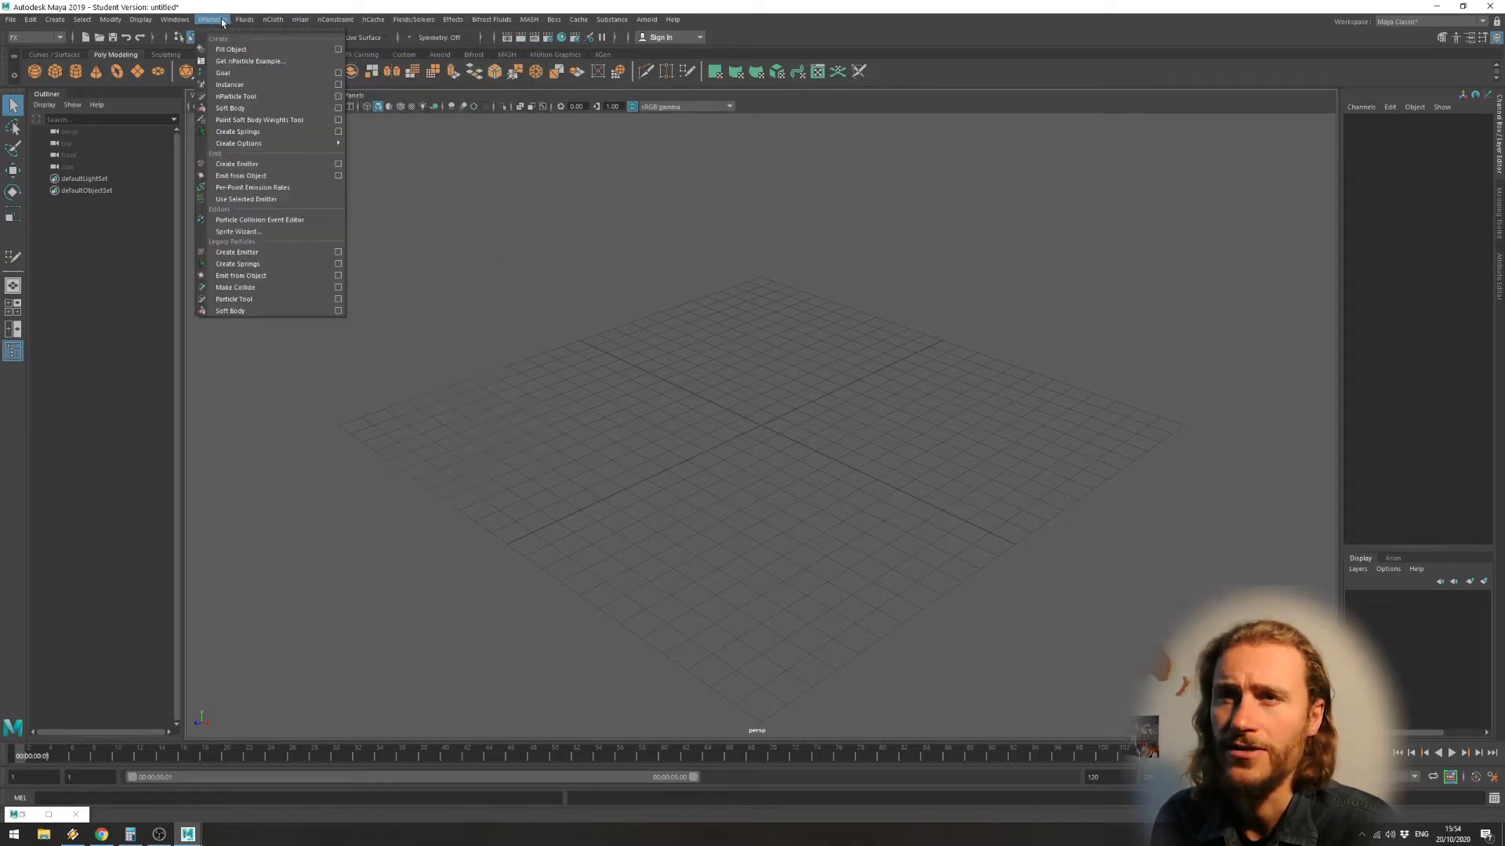
left_click(247, 163)
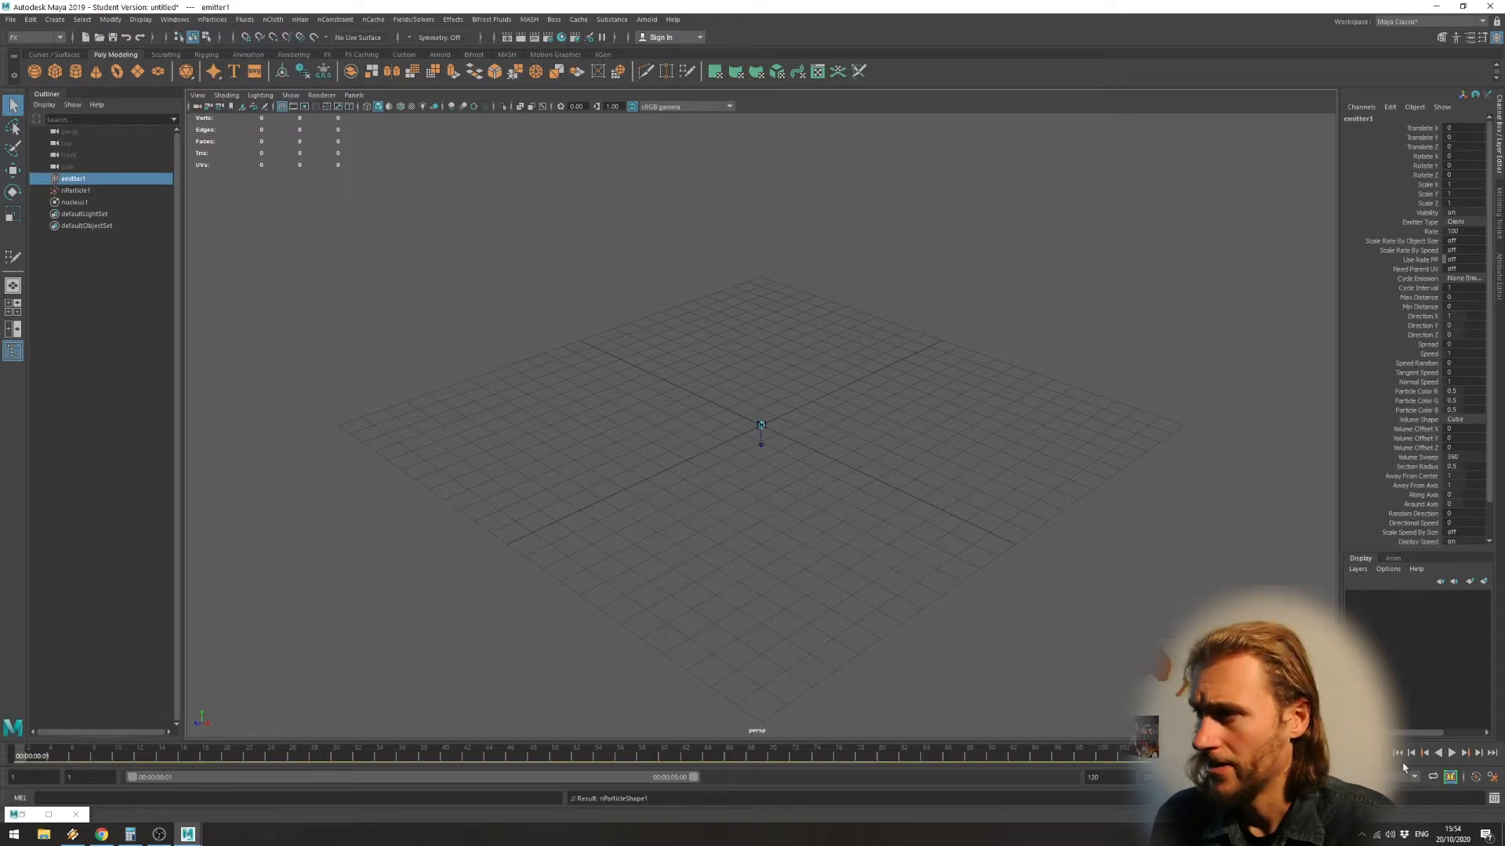
left_click(1451, 753)
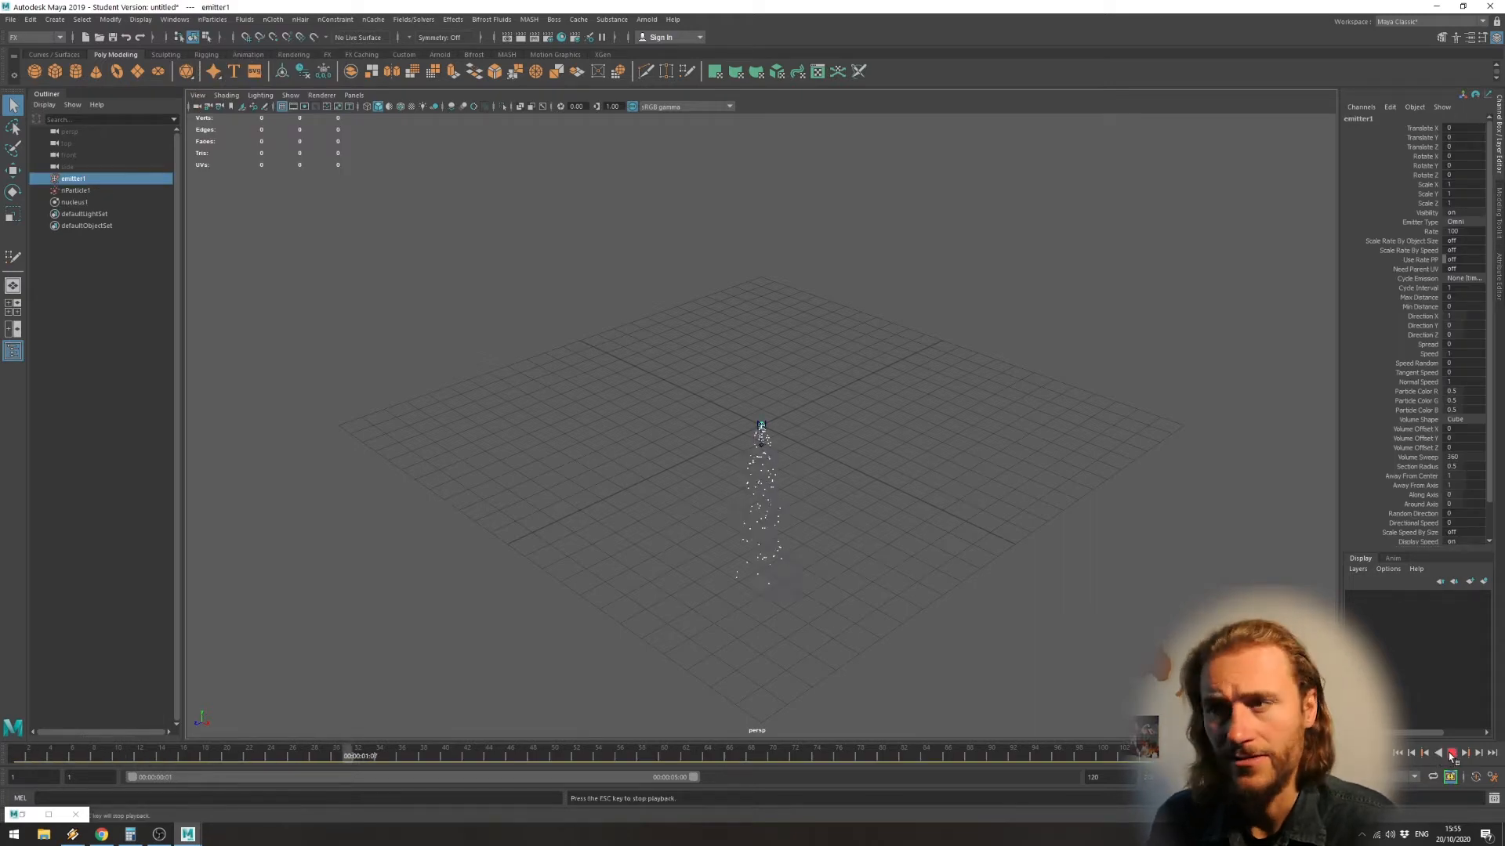
left_click(1451, 752)
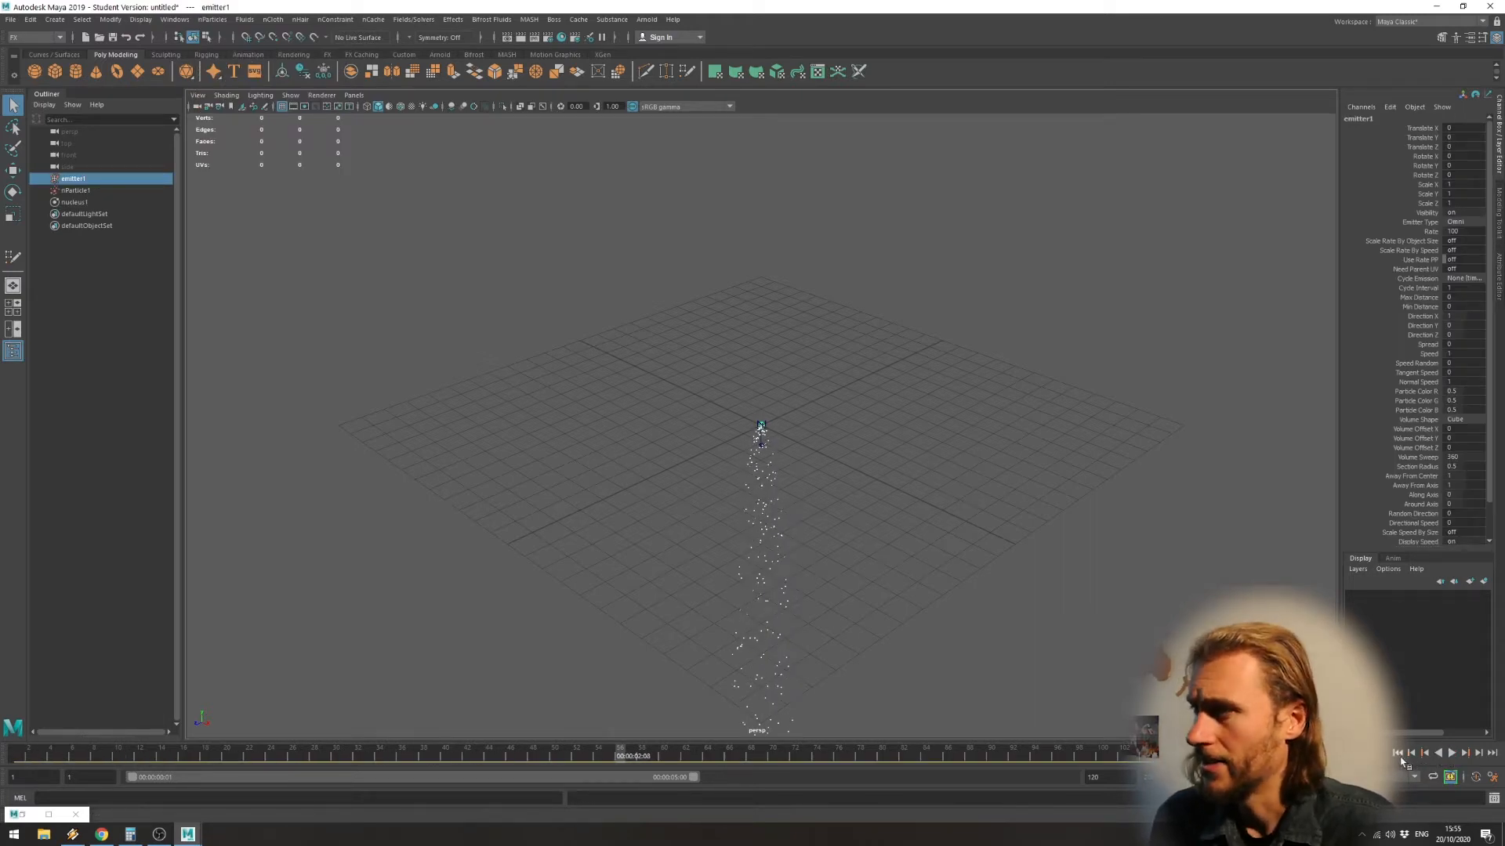
left_click(1398, 753)
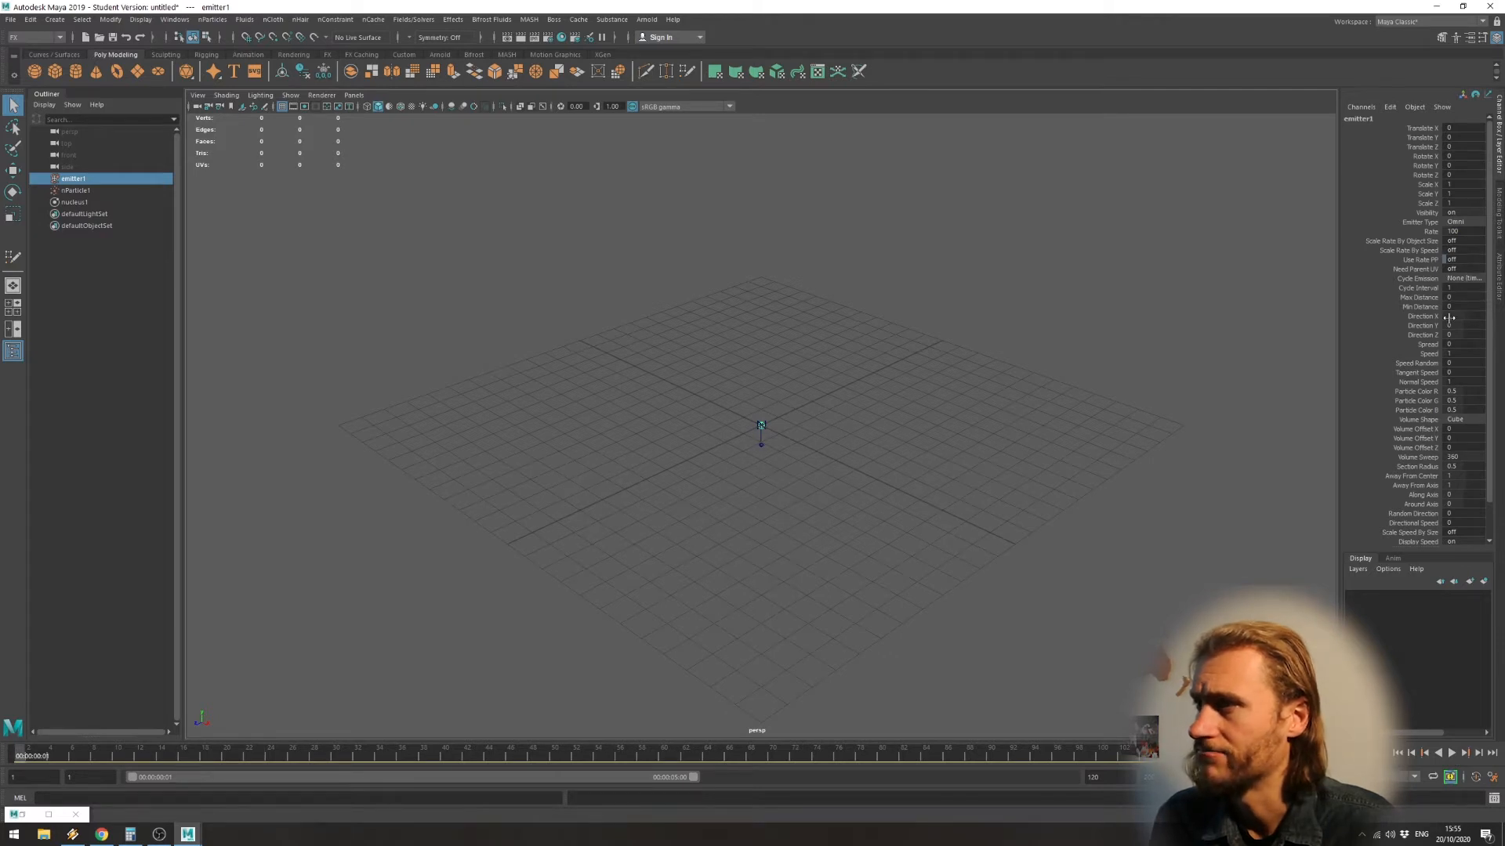
Try a high Speed Random value on the emitter during playback, rewind, and reset Speed Random to 0
scroll(1453, 329, "down", 1)
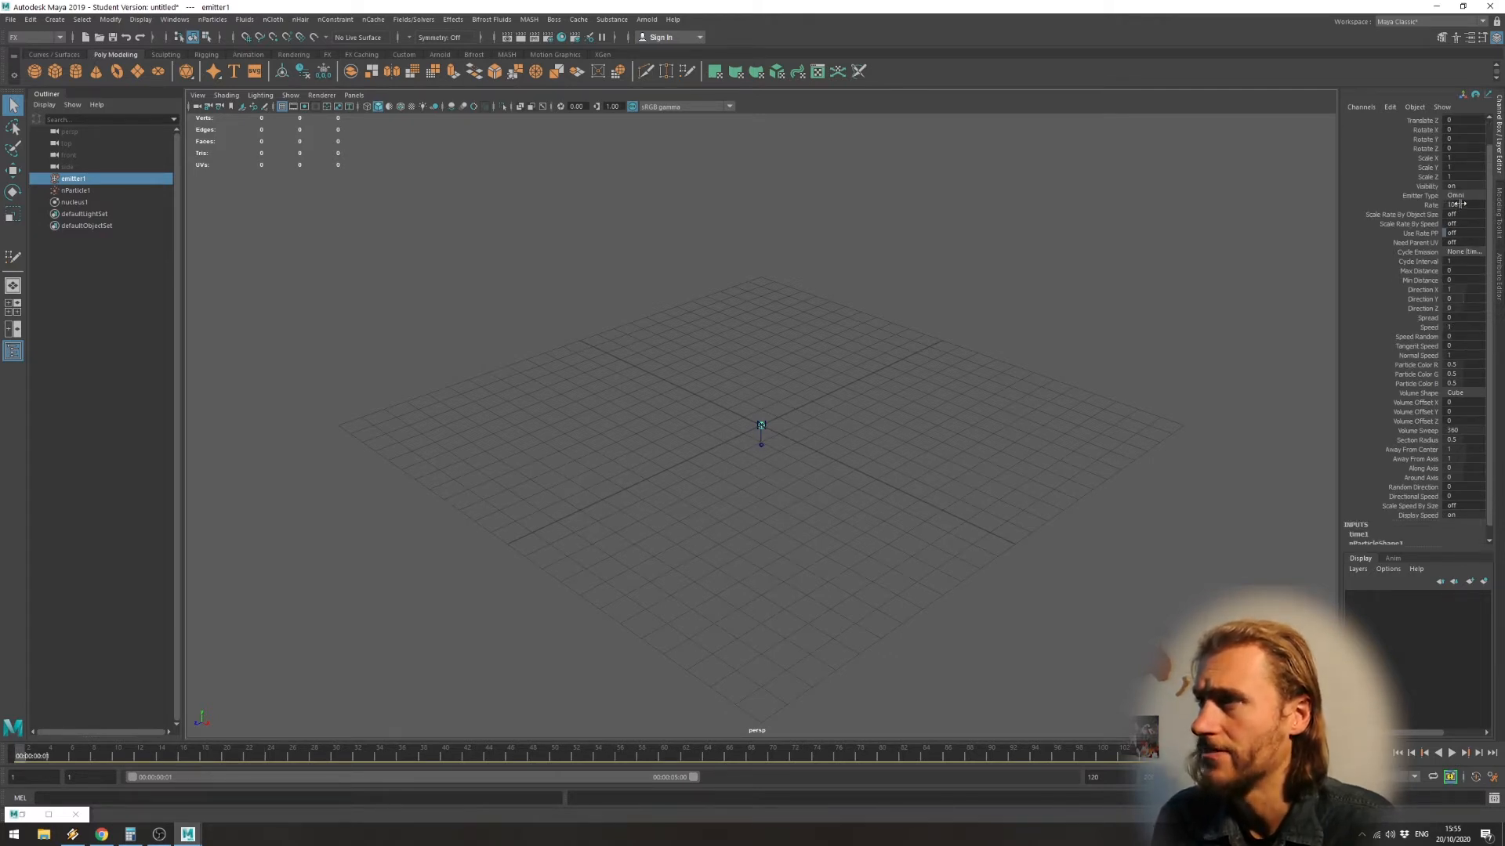
double_click(1459, 336)
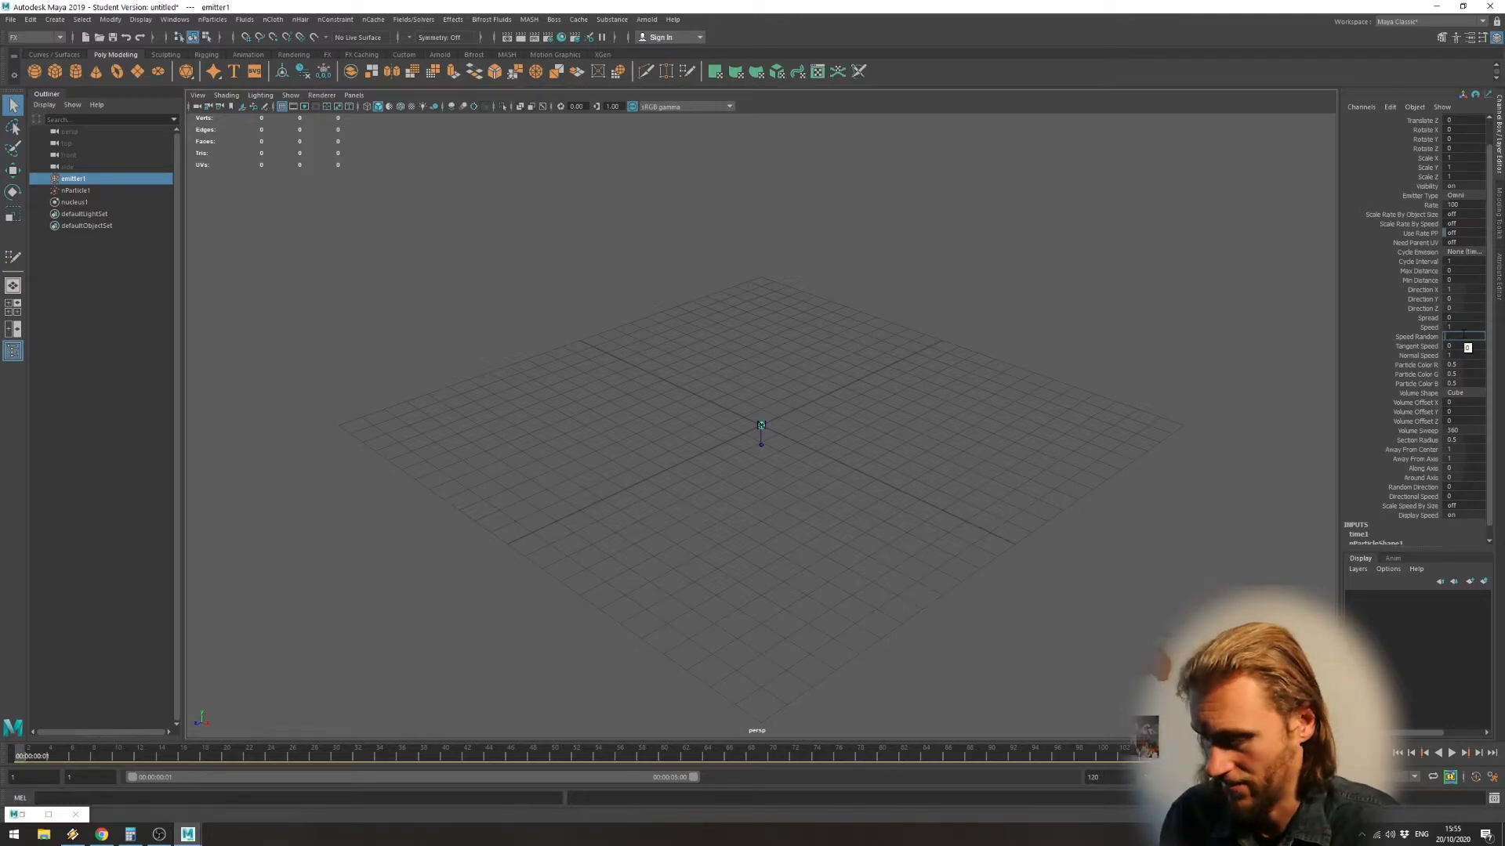
left_click(1451, 753)
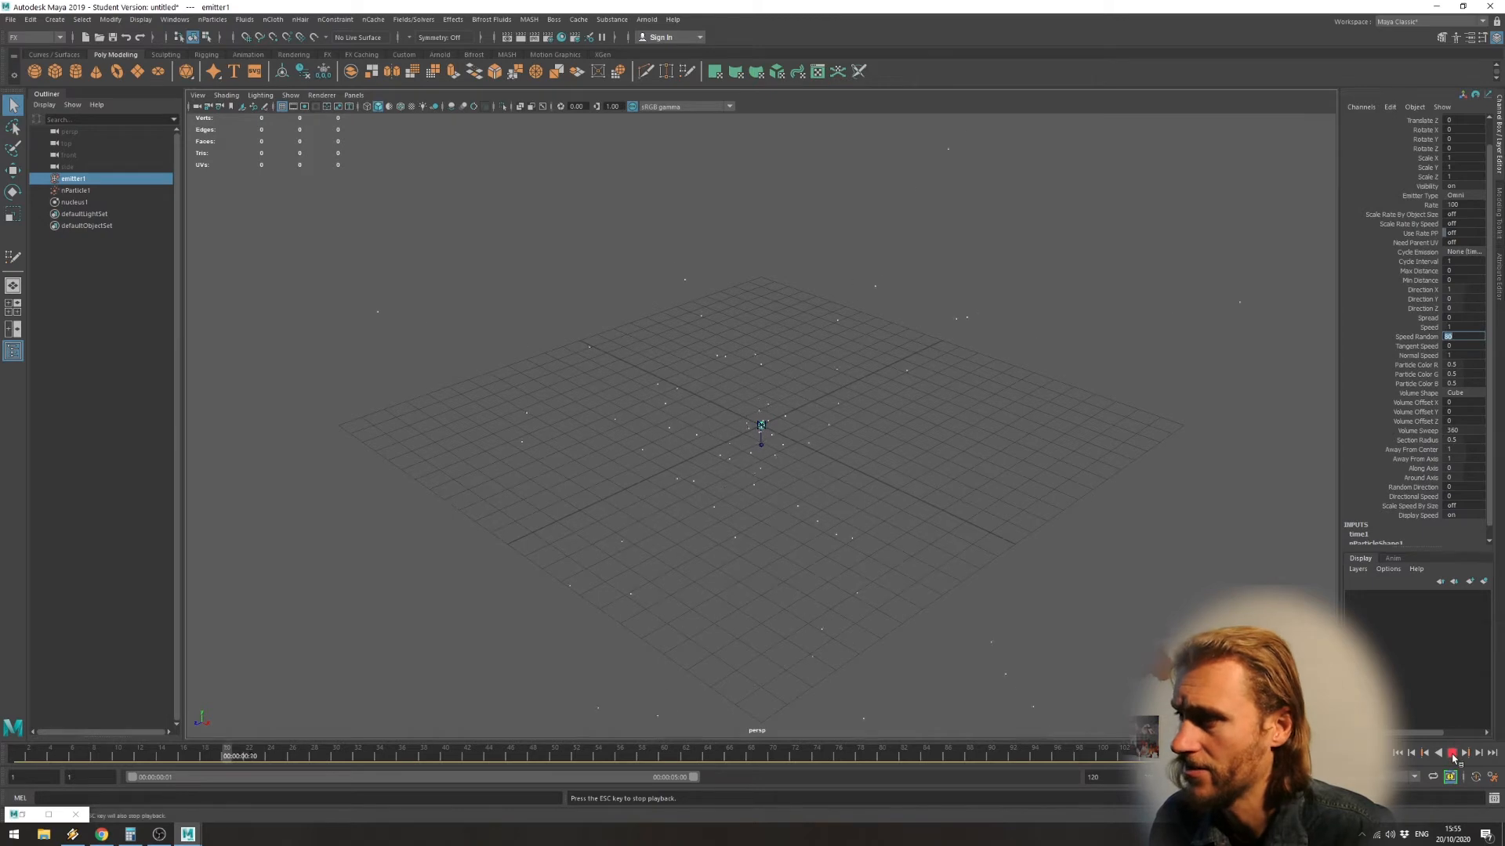
left_click(1398, 753)
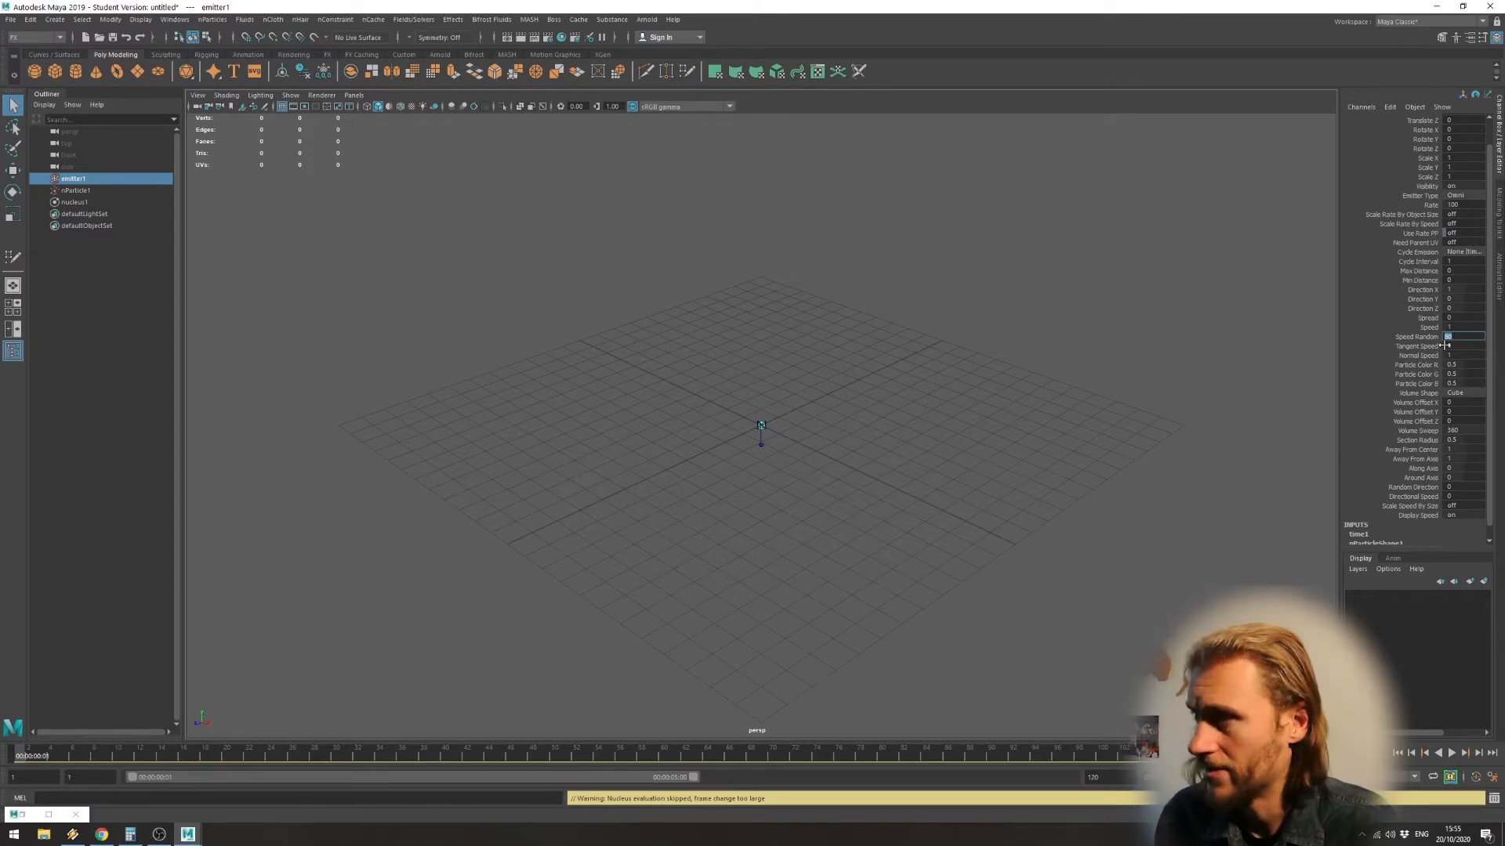
type("0")
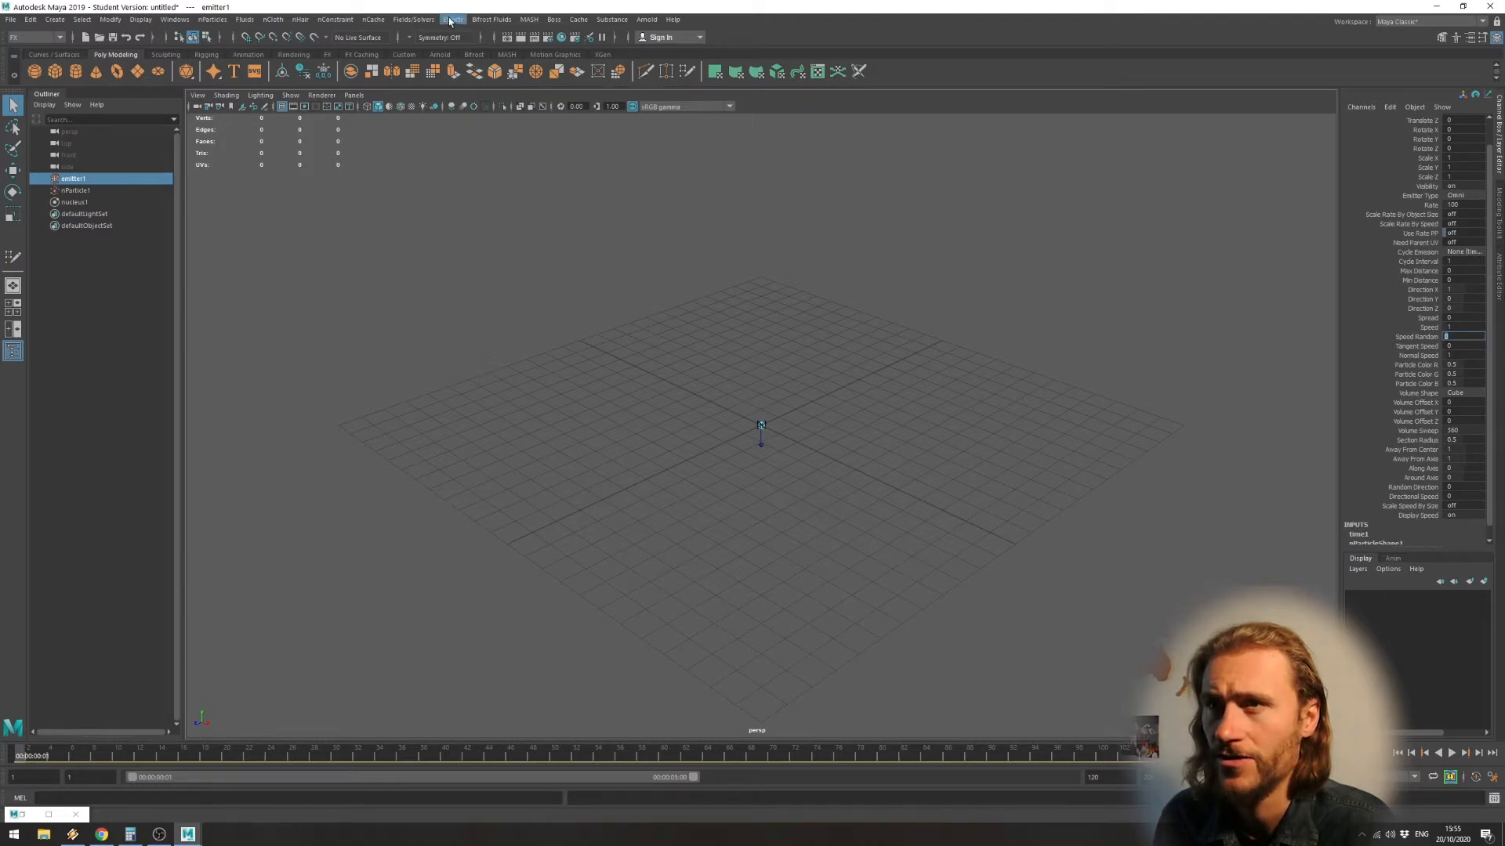
left_click(414, 20)
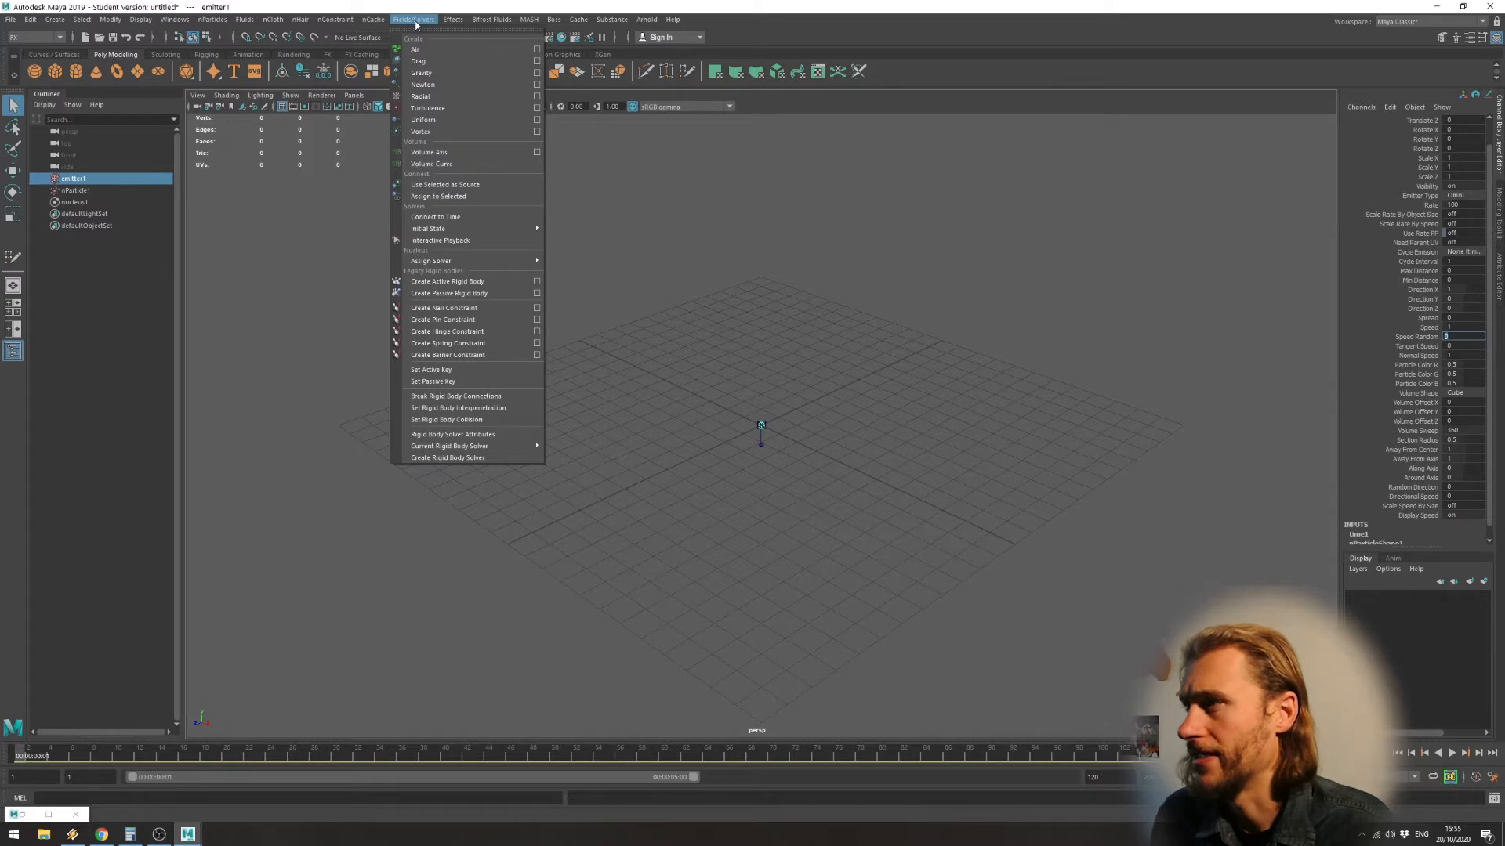
left_click(217, 263)
key("ctrl+z")
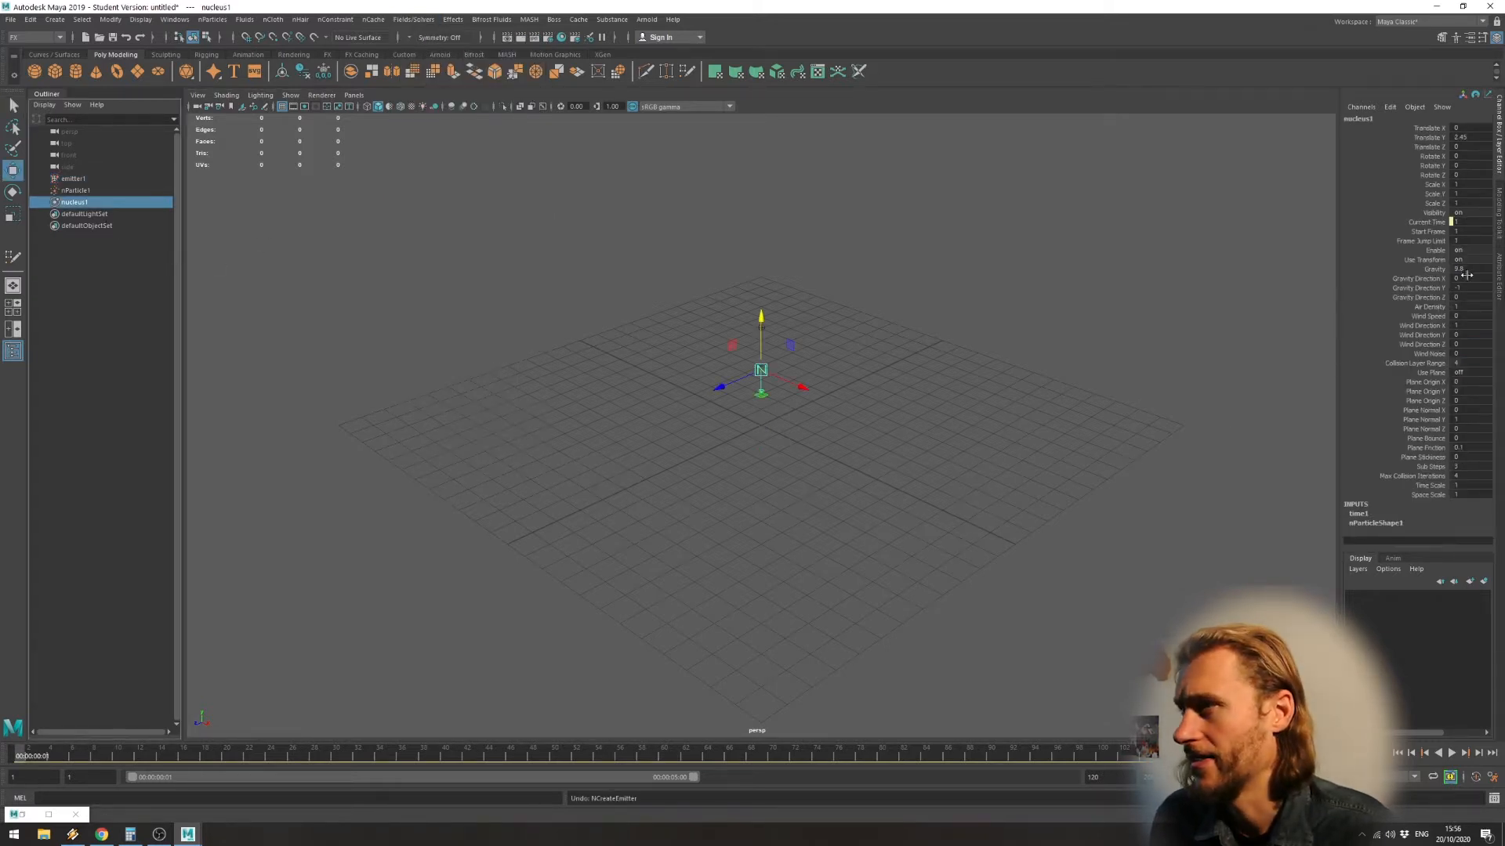
Try varying the nucleus solver's Wind Speed while the particle simulation plays
left_click(1433, 307)
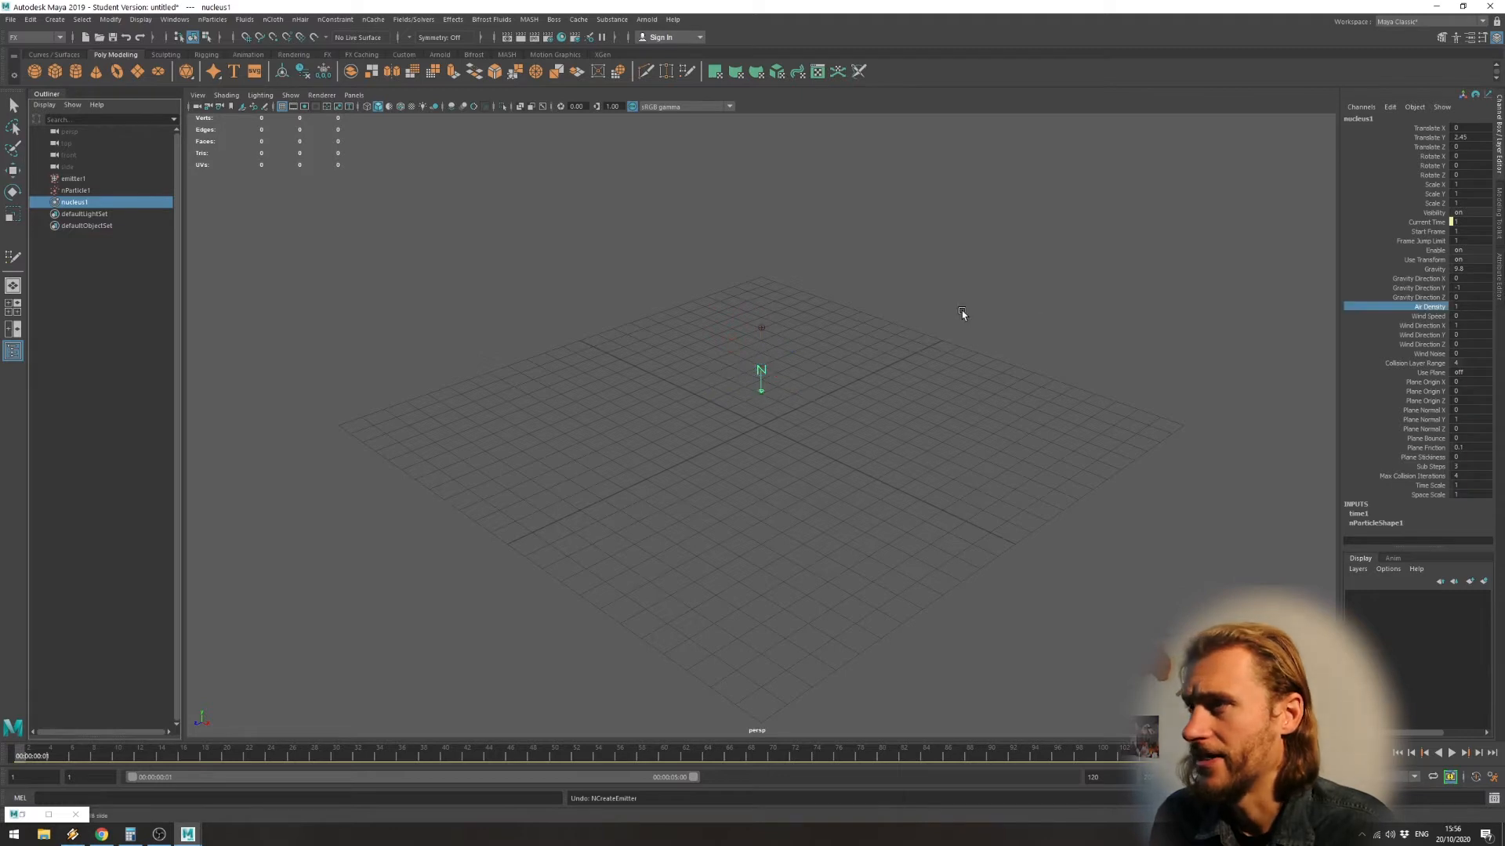
left_click(1429, 316)
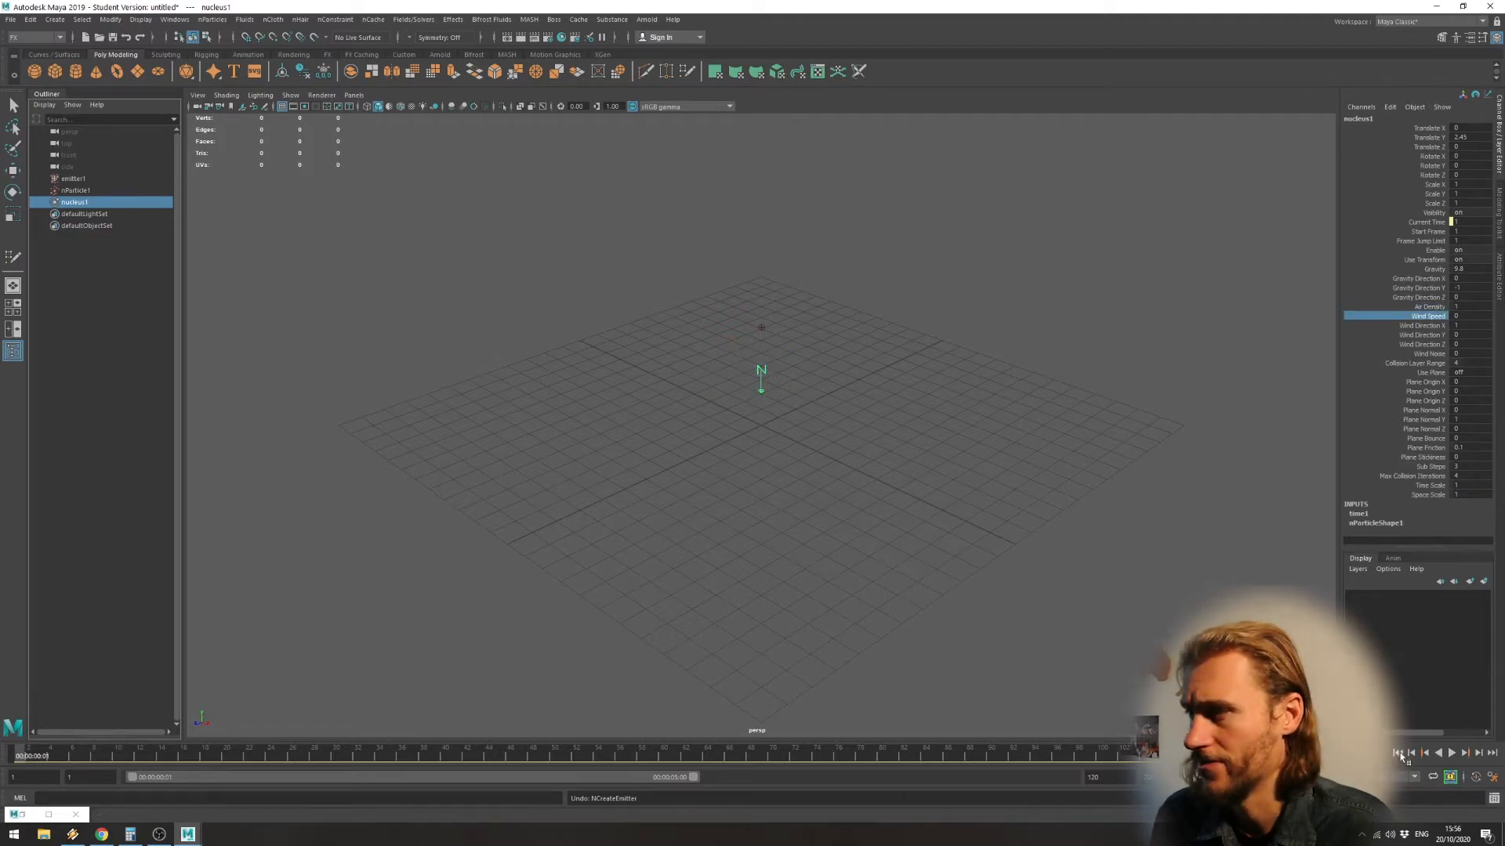
left_click(1451, 752)
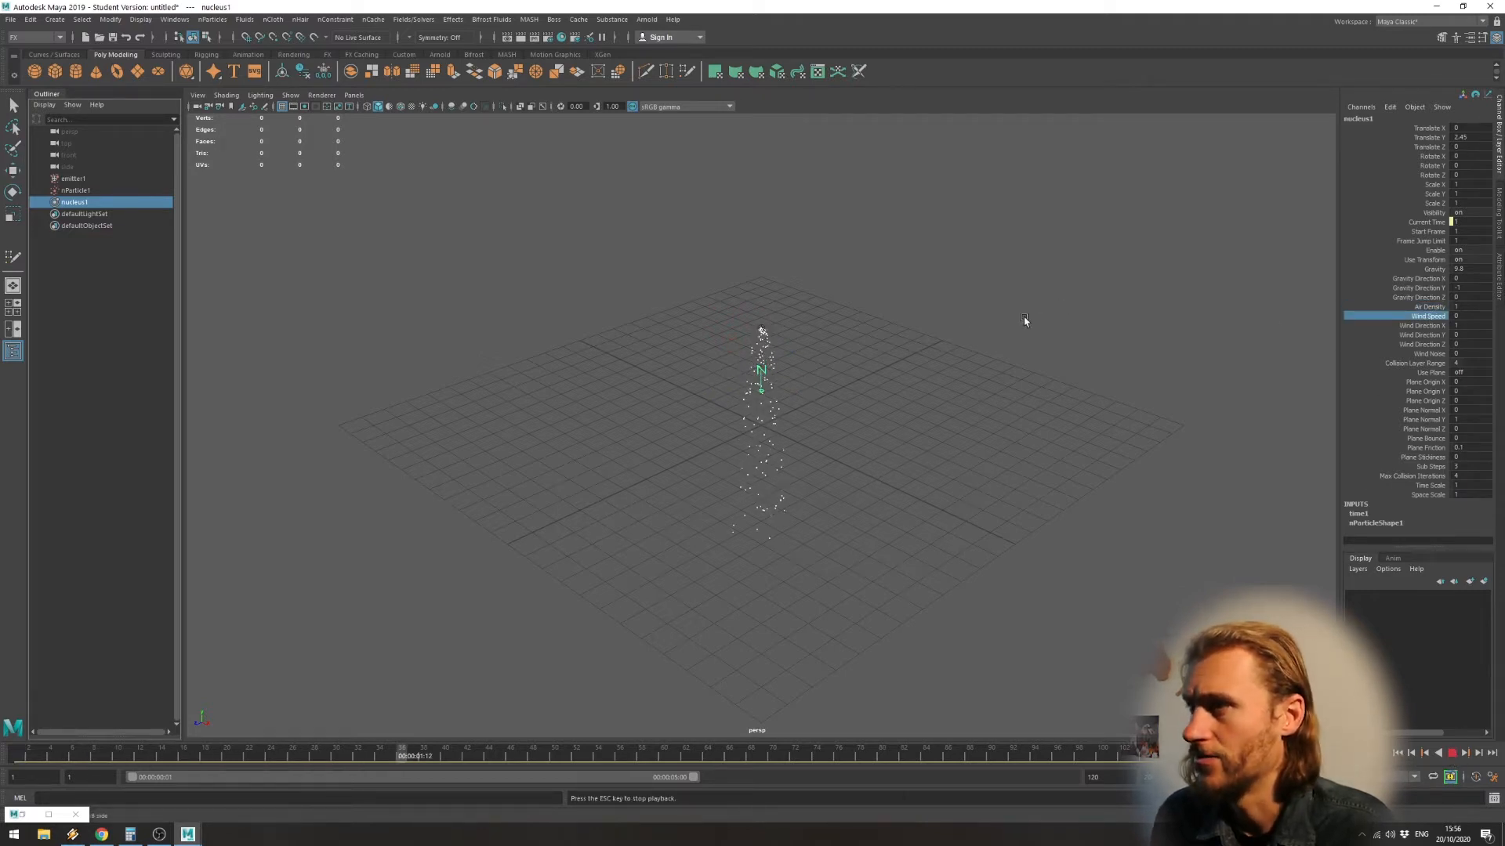
middle_click_drag(1054, 332, 543, 277)
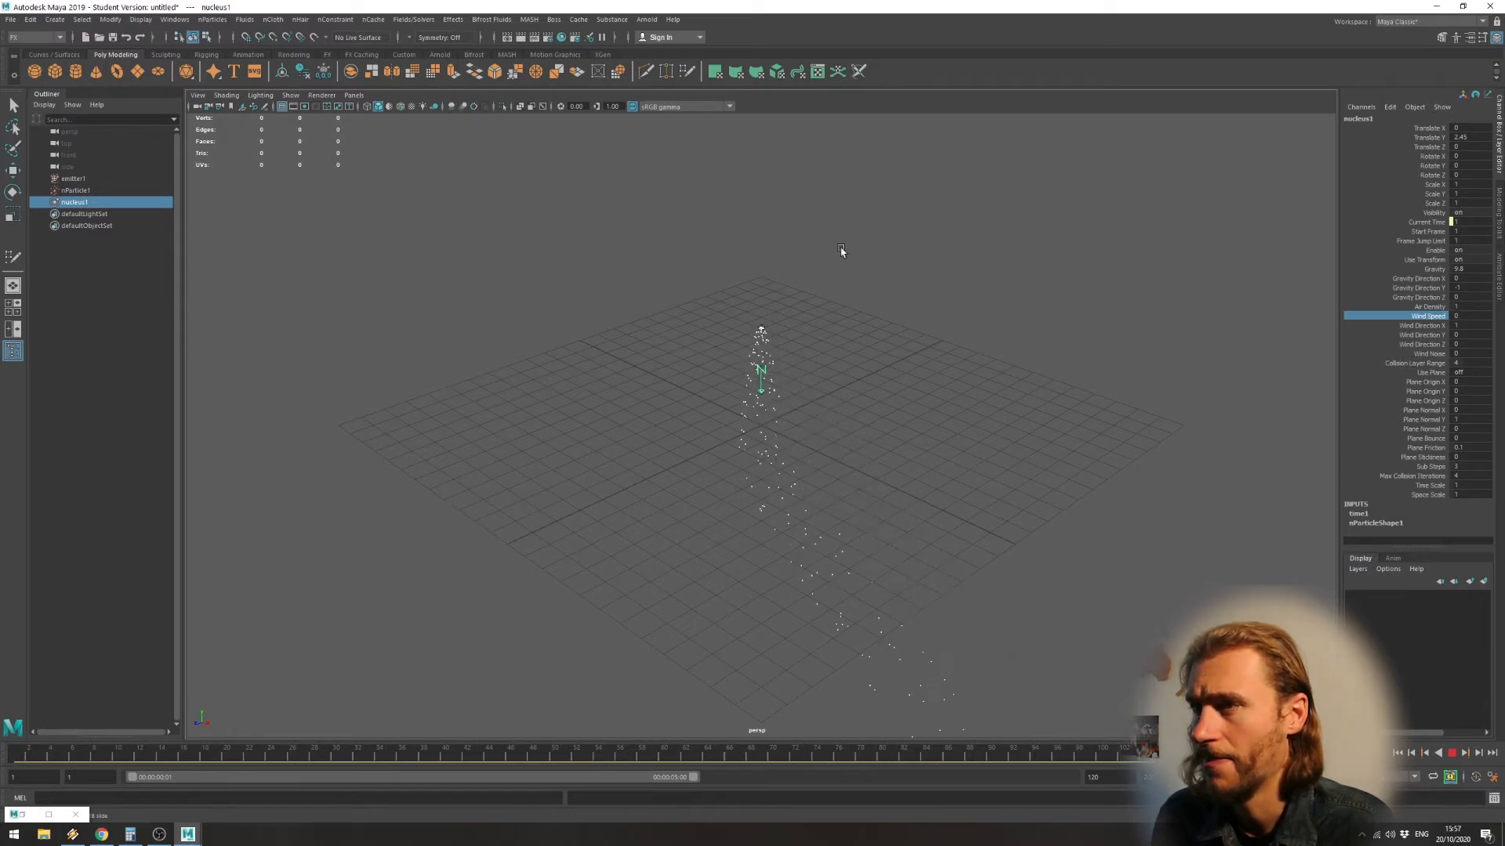
left_click(1422, 326)
Set the nucleus solver's Air Density to 10 and Gravity to 0, and replay the particle simulation
left_click(1429, 307)
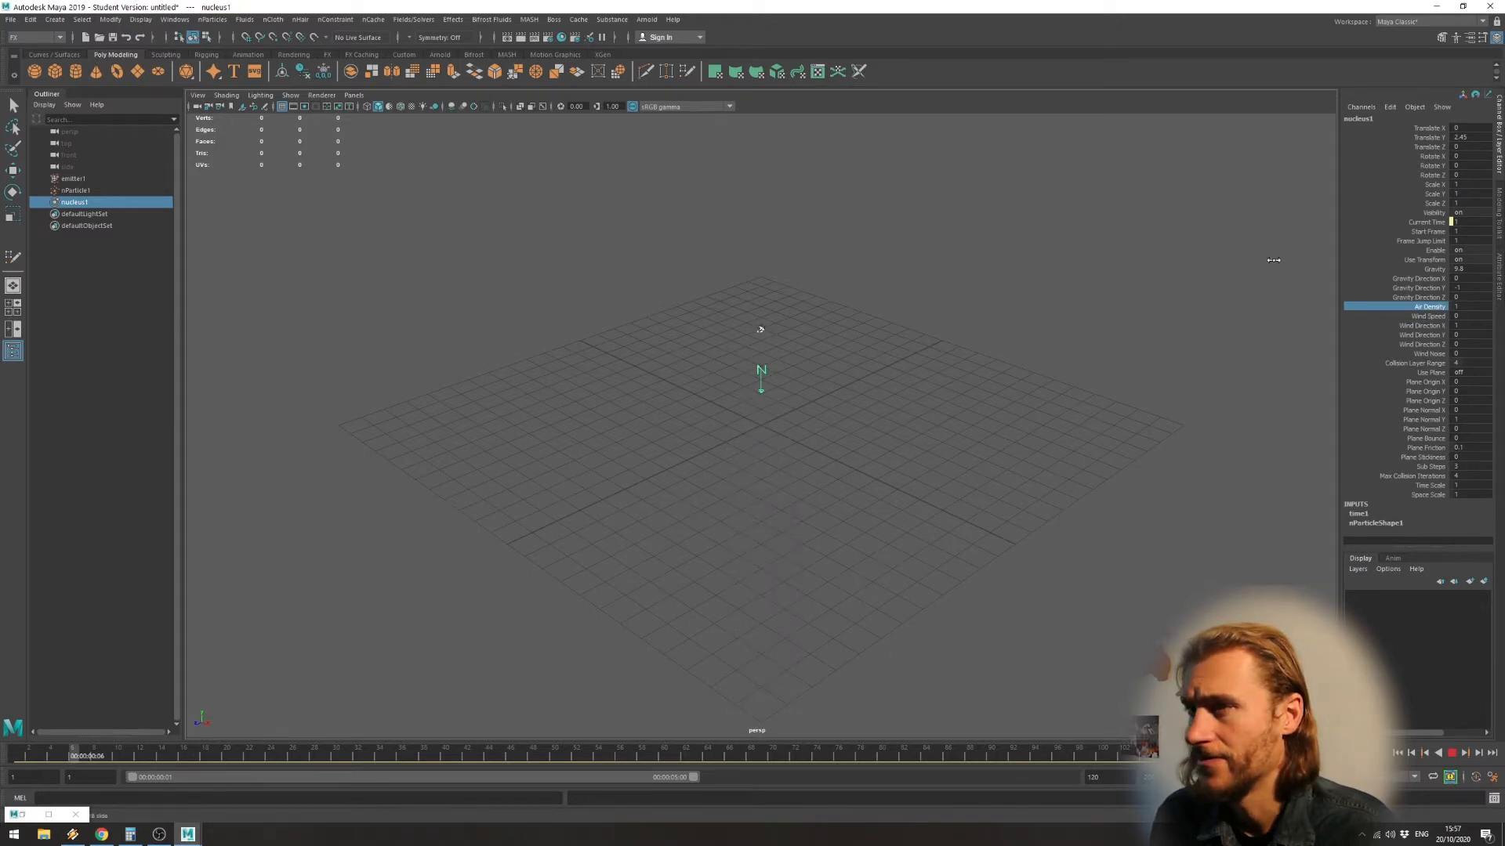
left_click(1434, 268)
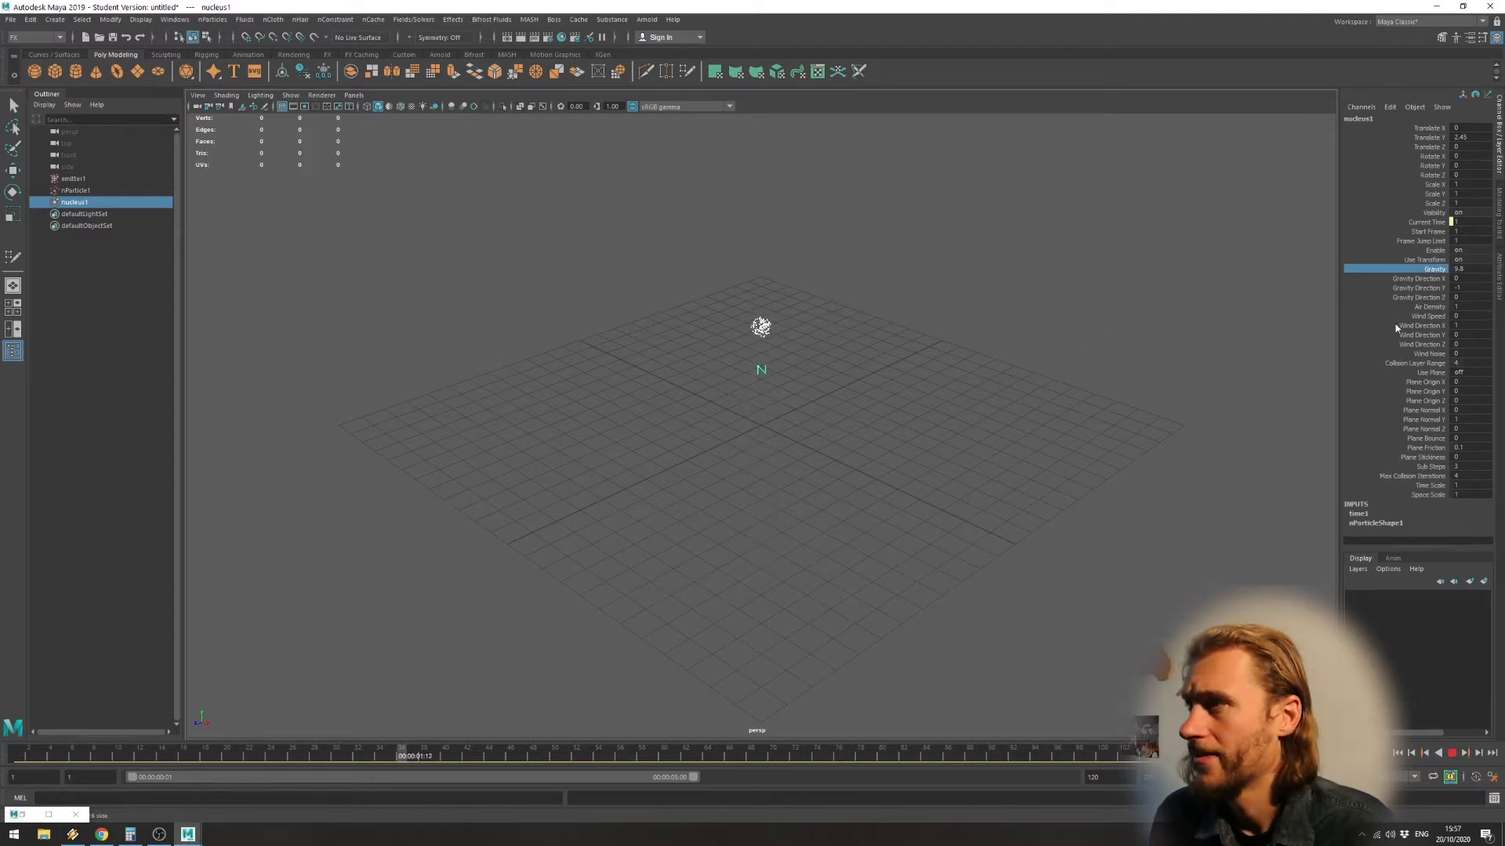
left_click(1452, 753)
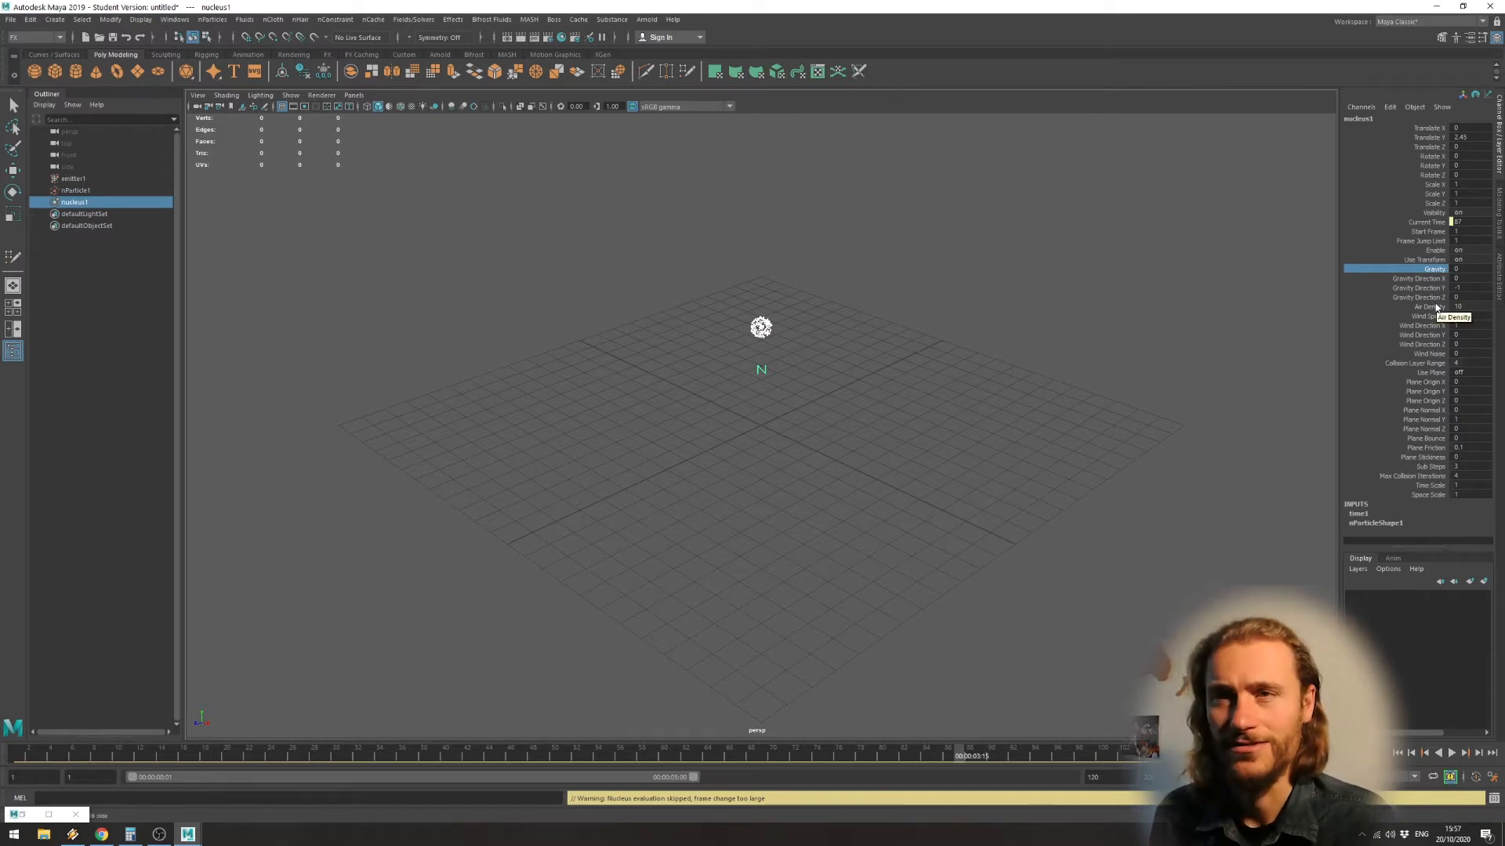
left_click(1451, 753)
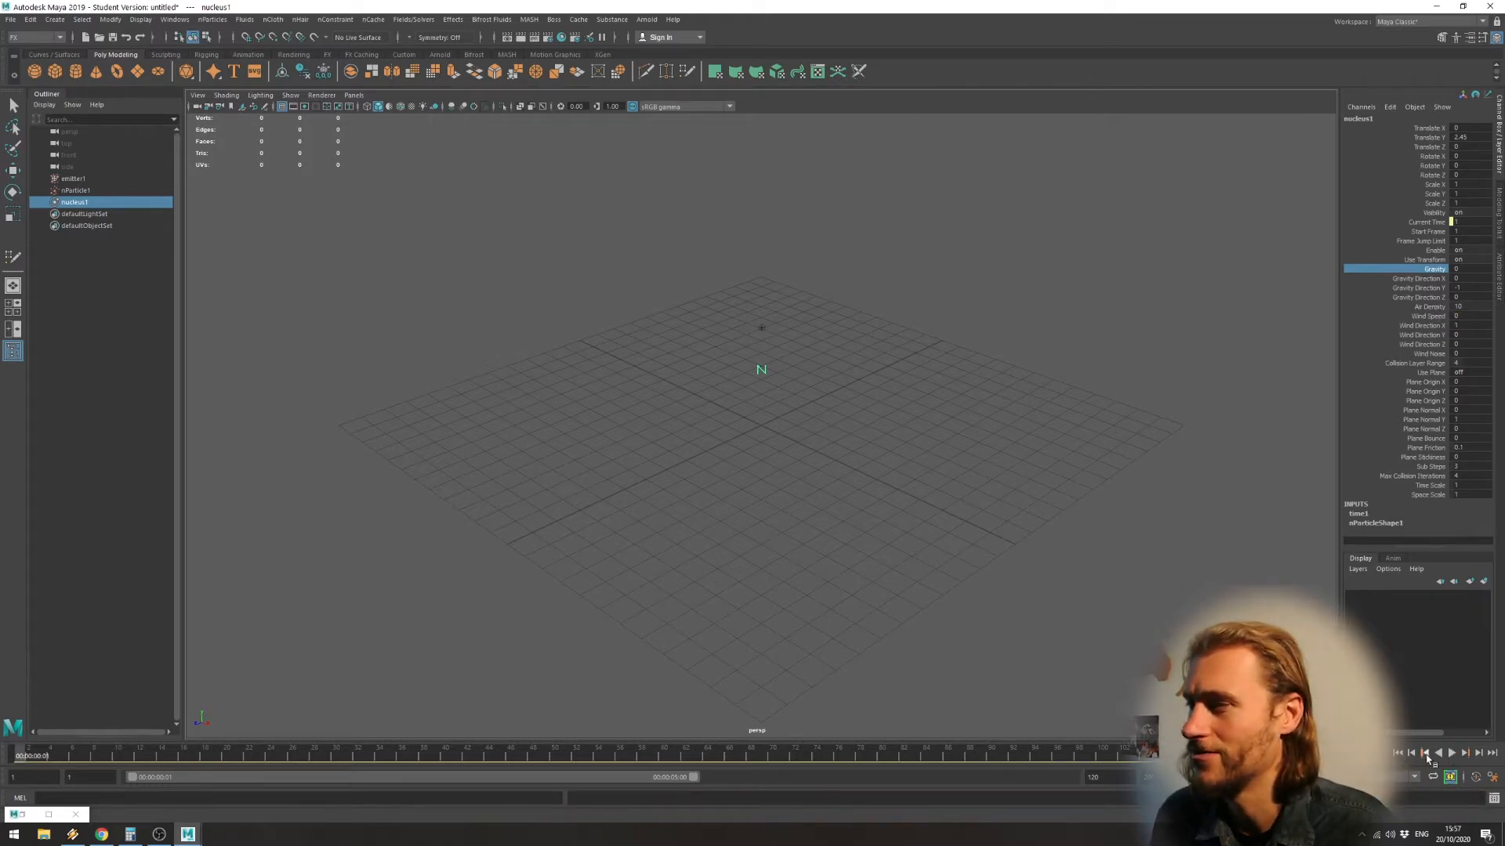
key("Escape")
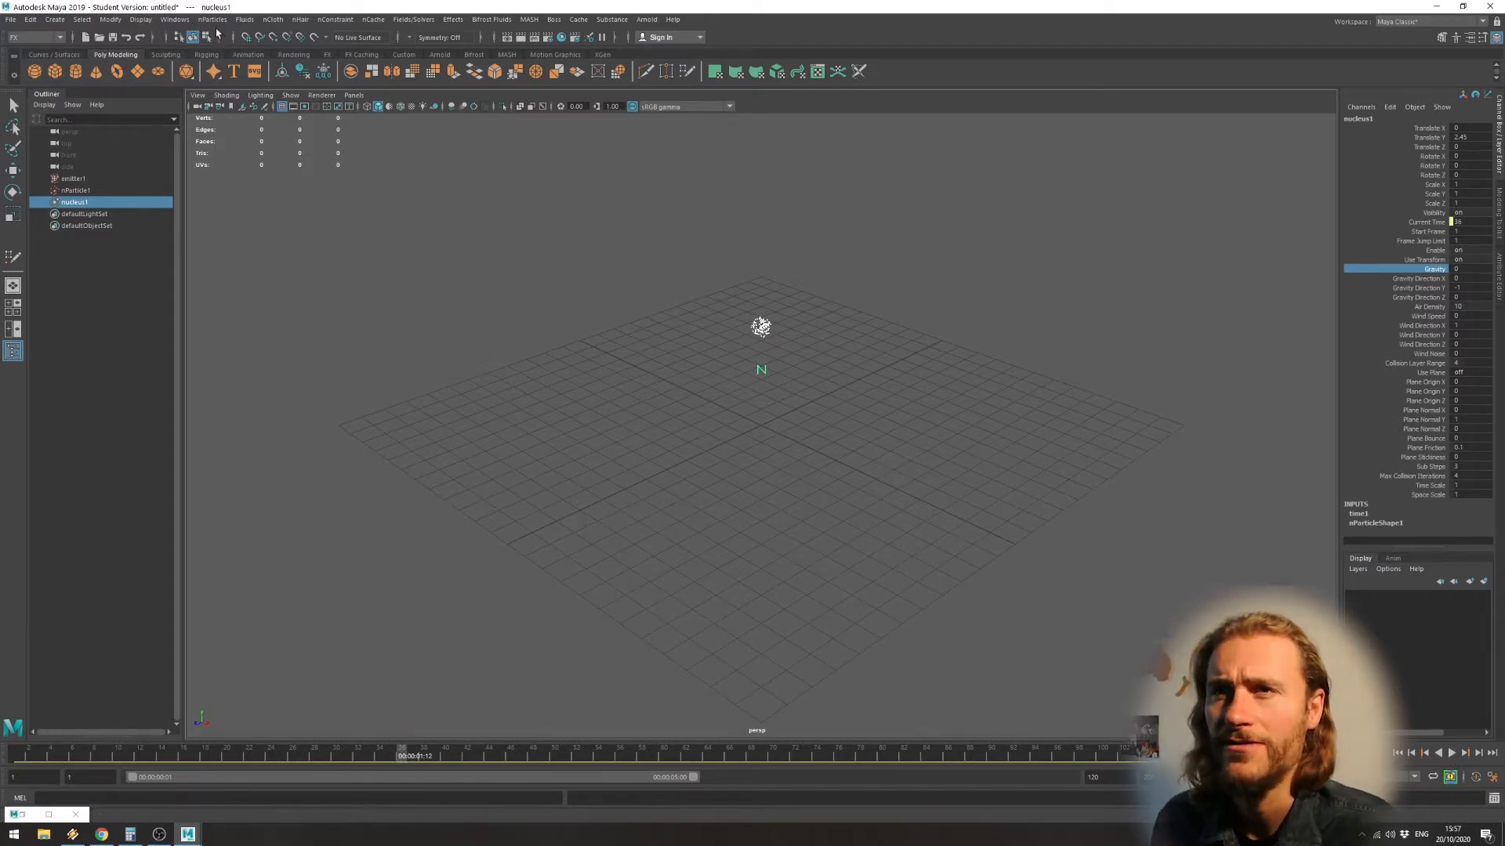
Create a polygon plane at the origin and scale it uniformly to about 28.5, beyond the grid's edges
left_click(137, 71)
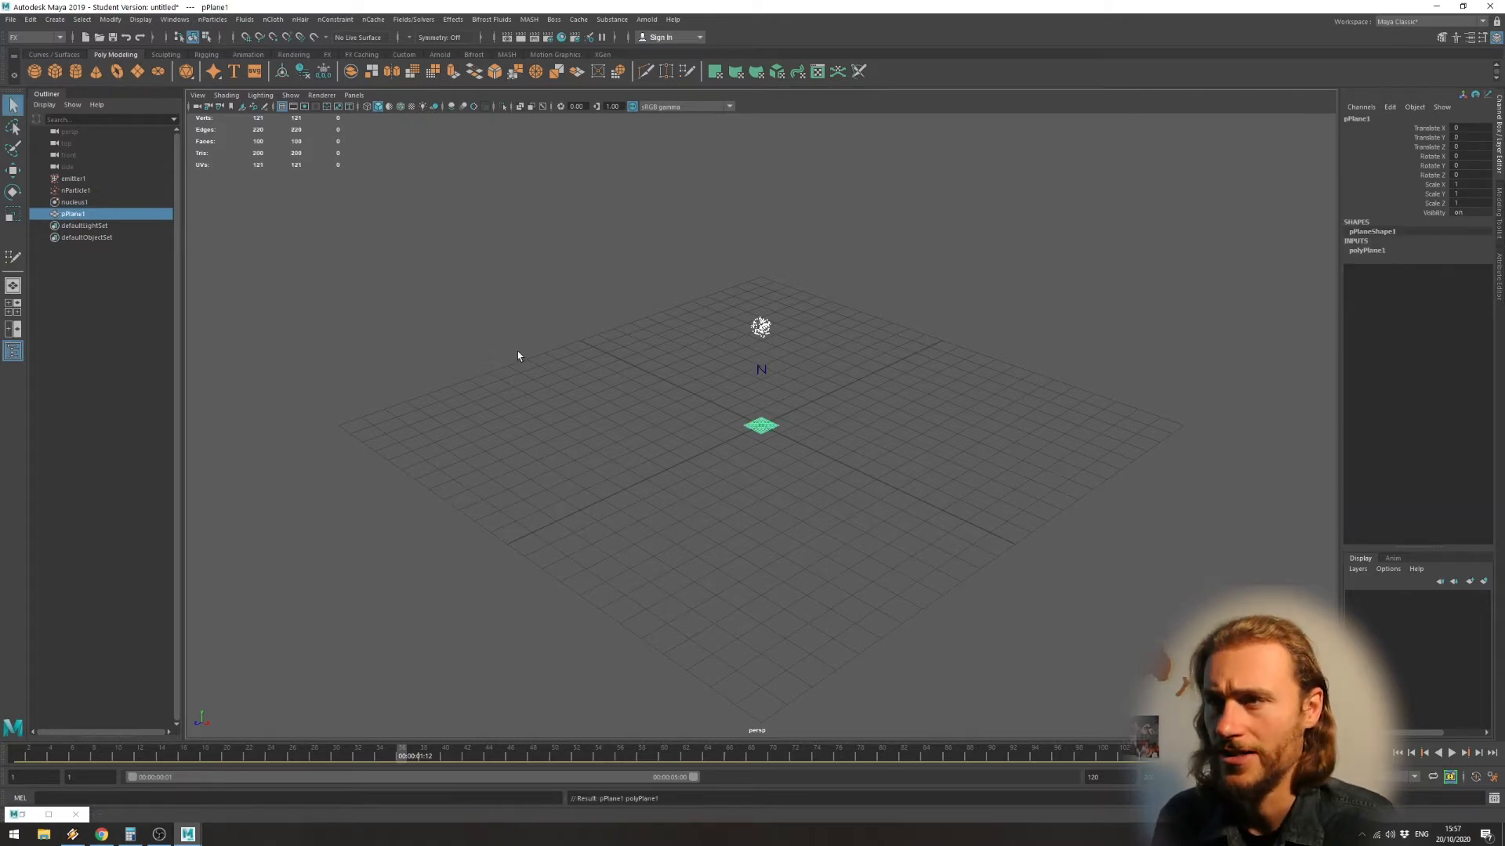
key("r")
left_click_drag(761, 430, 1192, 265)
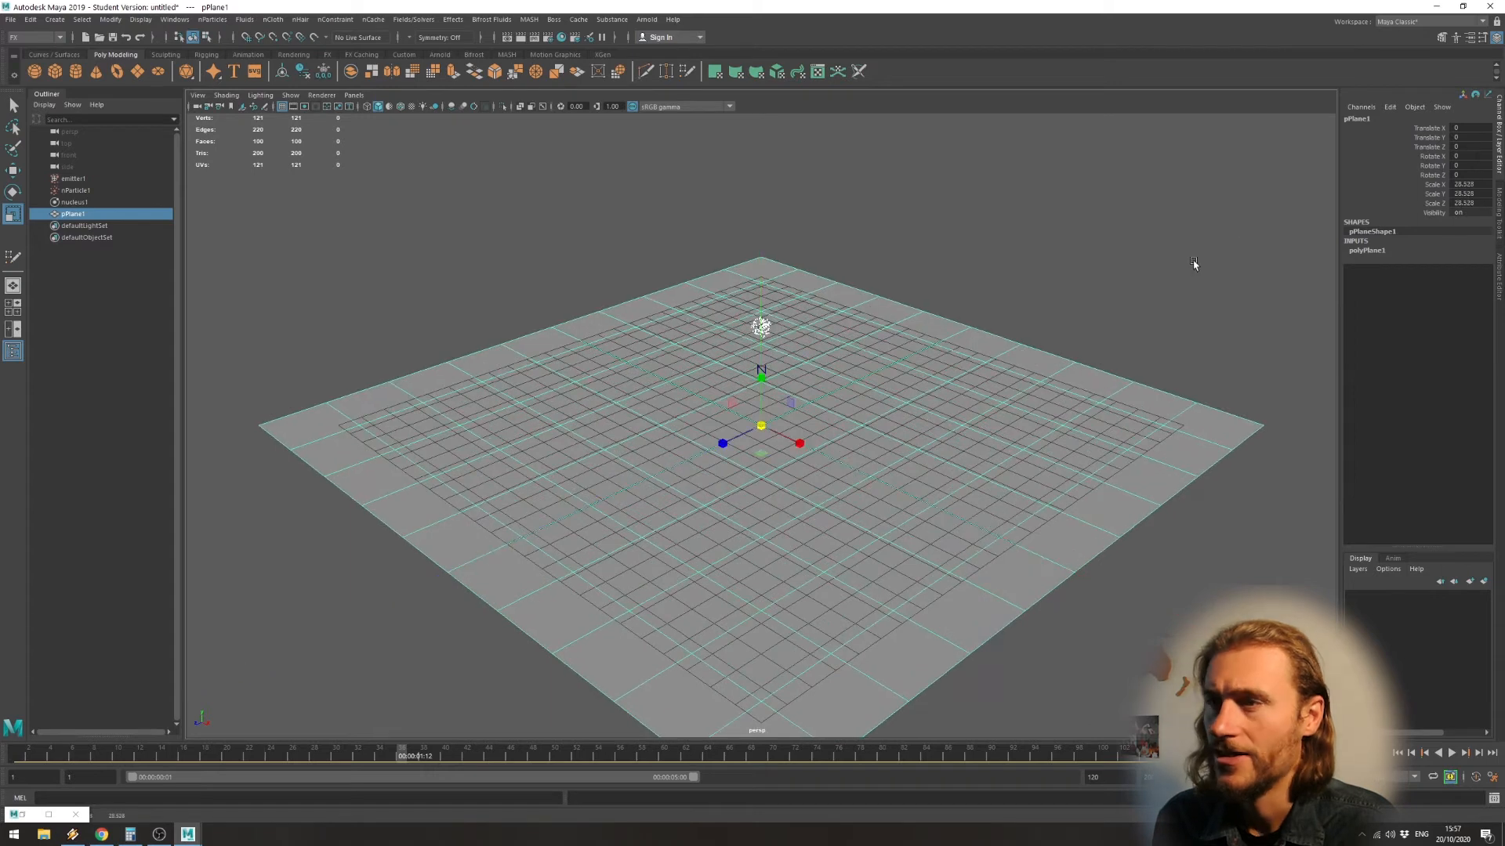
Convert the large plane to an nParticle soft body and play the simulation from the first frame
left_click(211, 20)
mouse_move(180, 21)
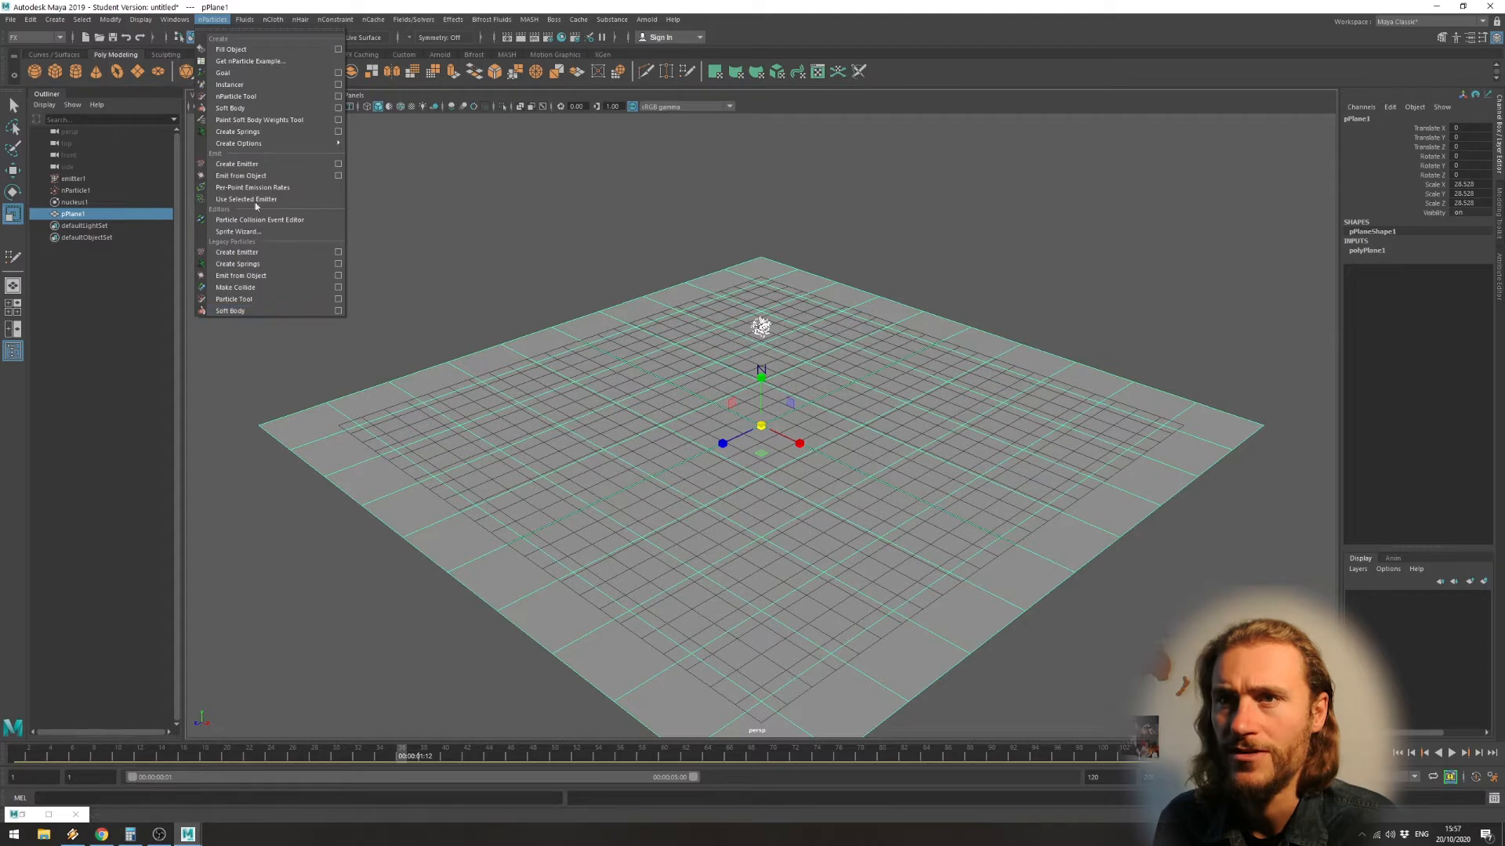
left_click(251, 115)
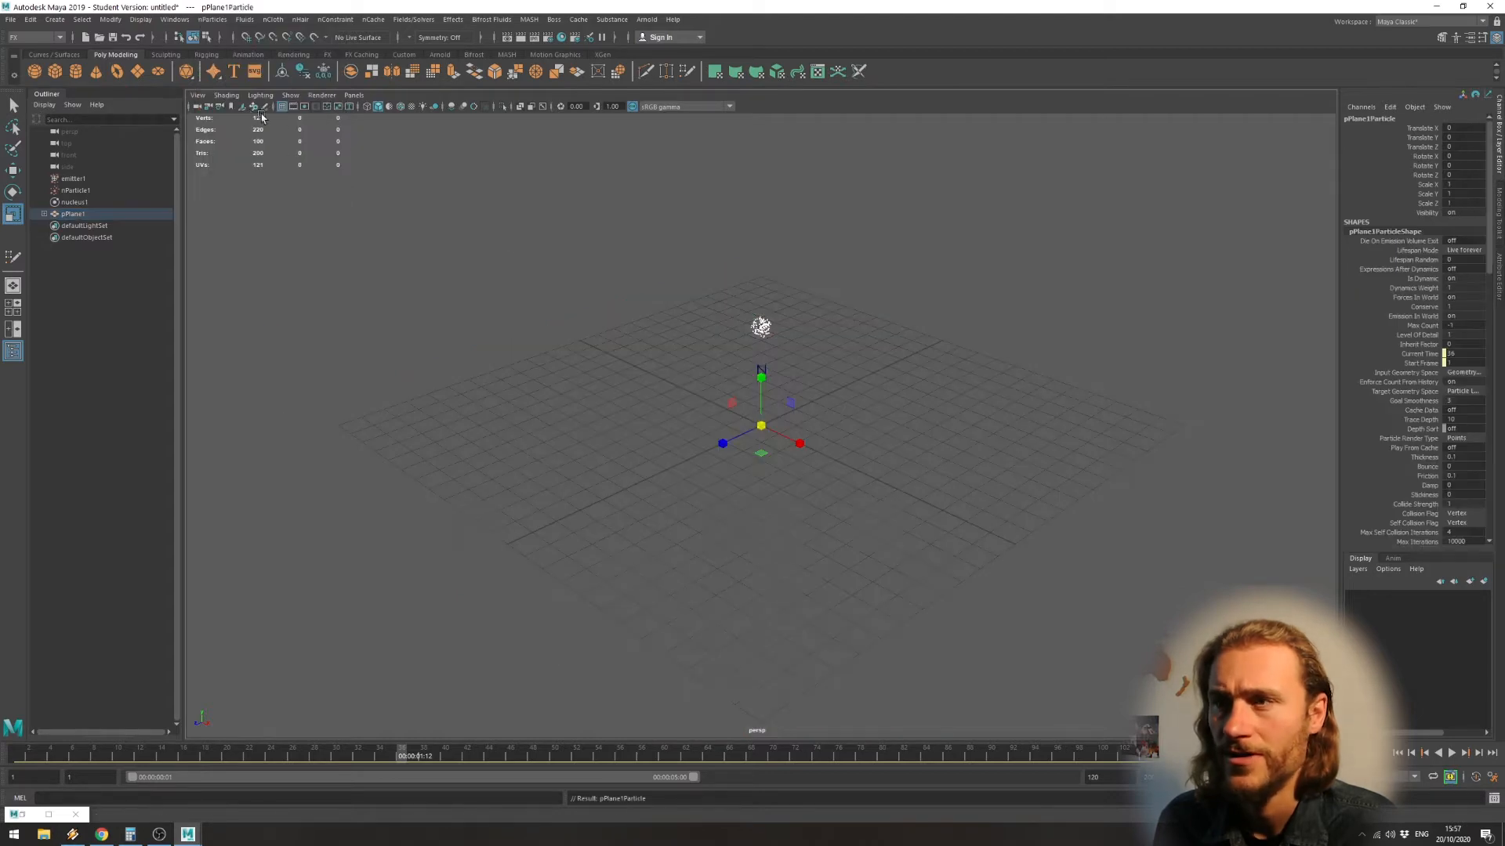
left_click(1398, 752)
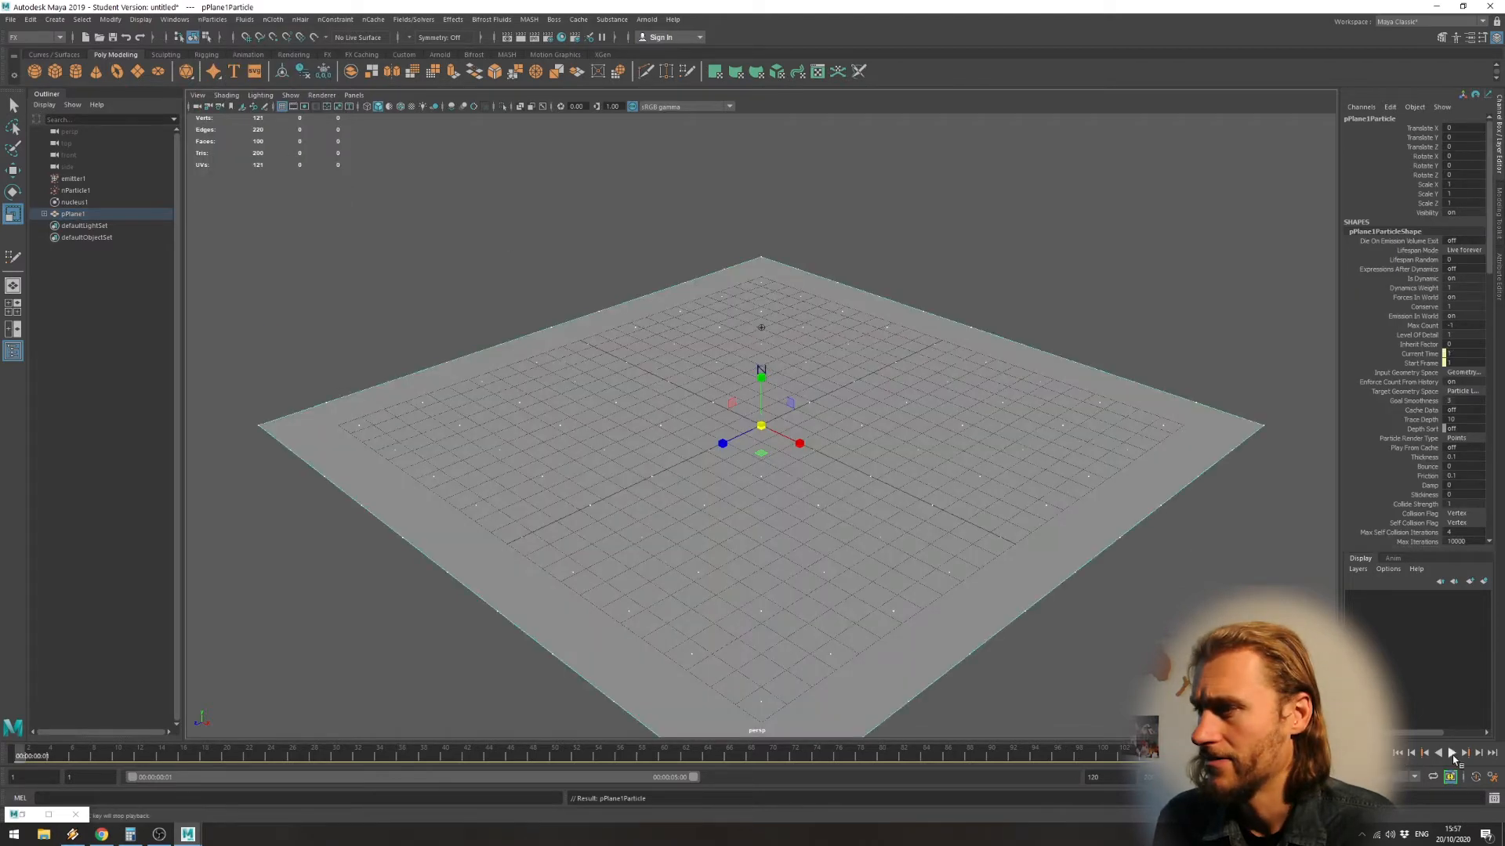
left_click(1451, 752)
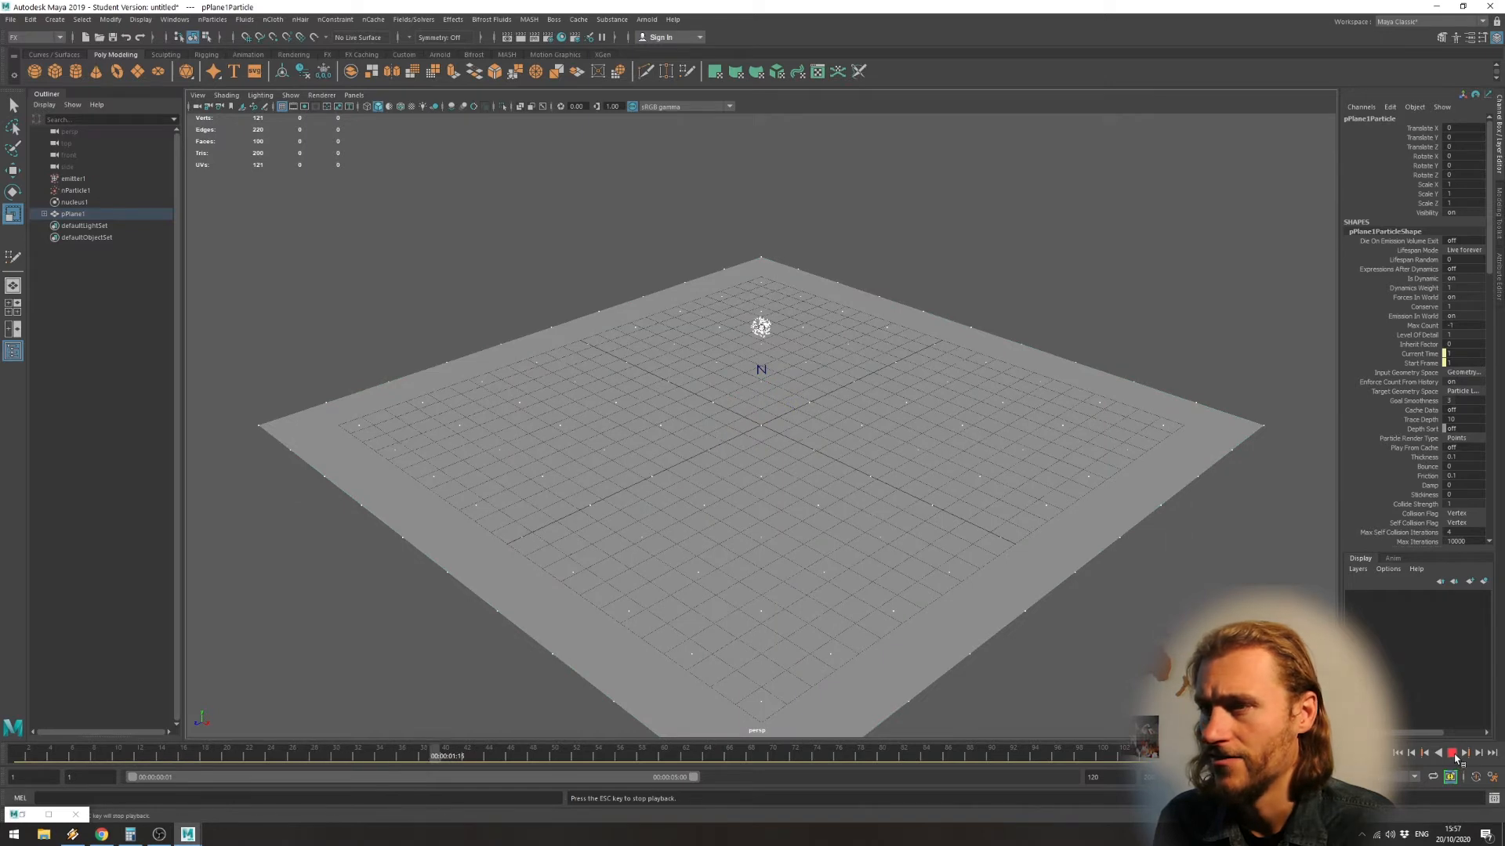
left_click(1452, 753)
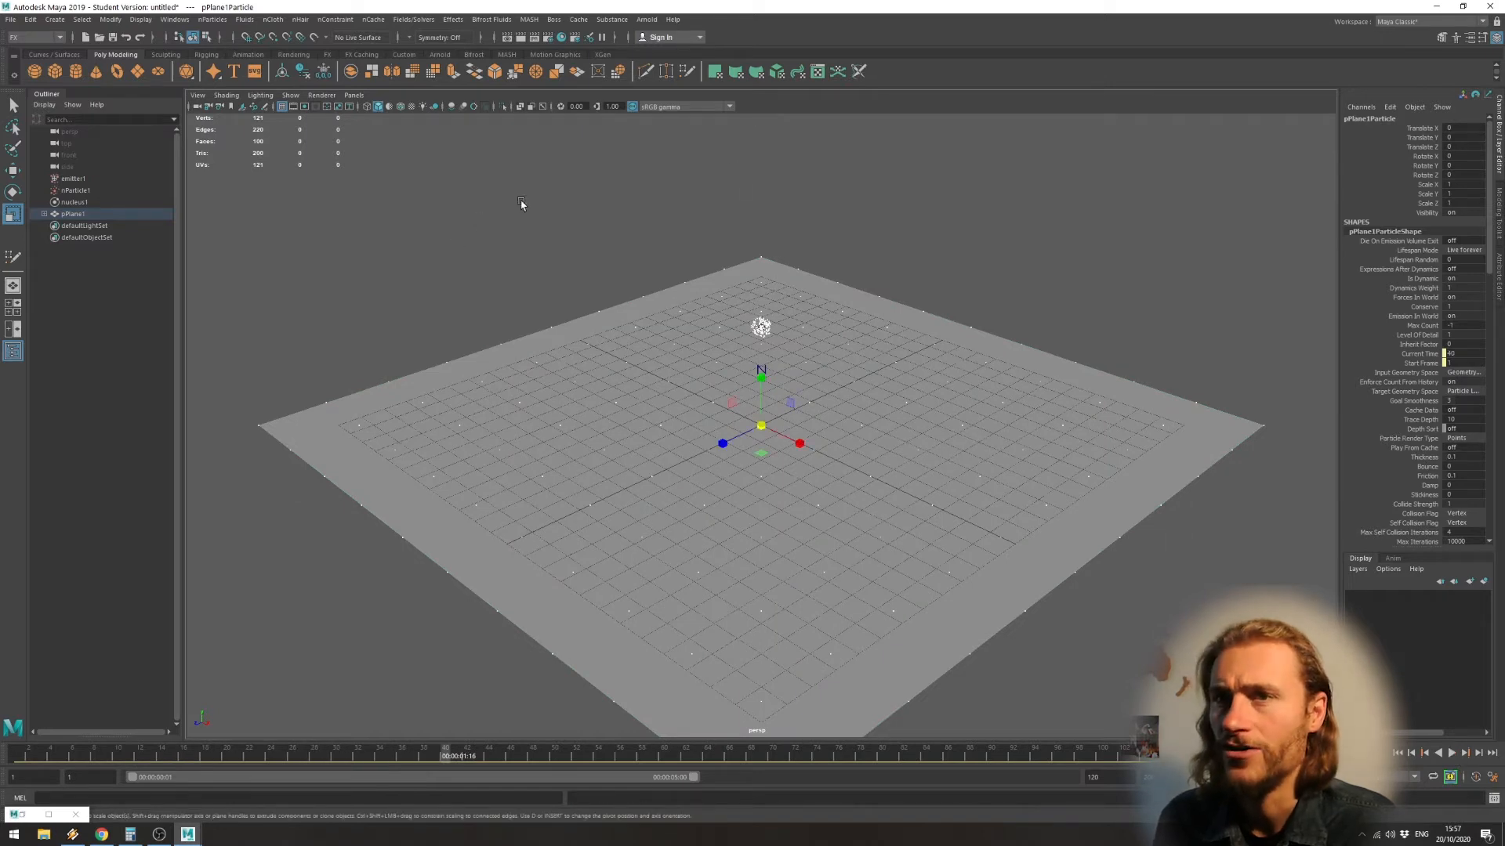
Add a Turbulence field to the soft-body plane and play the simulation
left_click(454, 19)
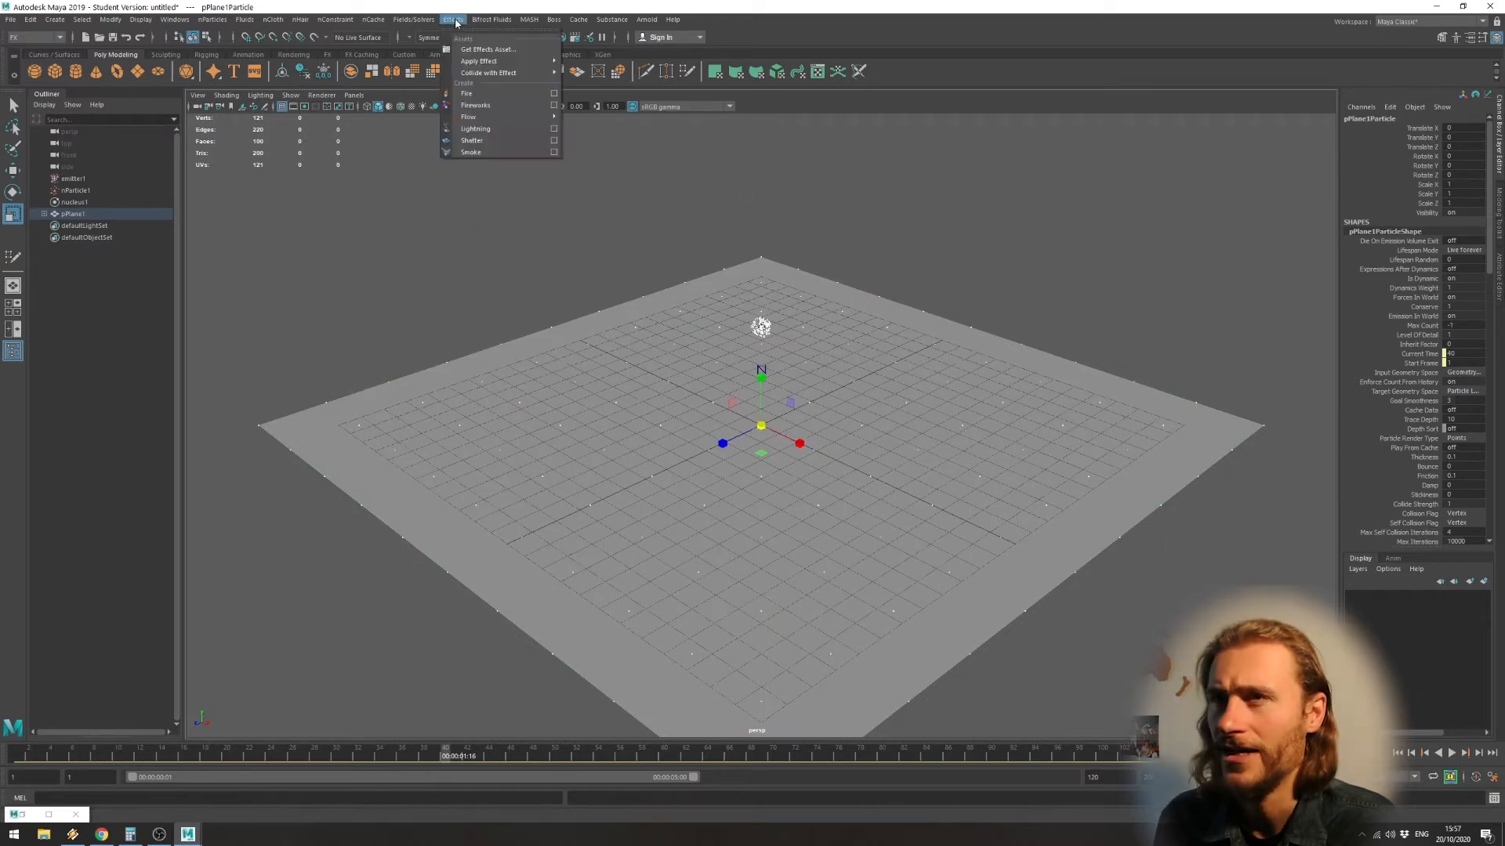
mouse_move(424, 25)
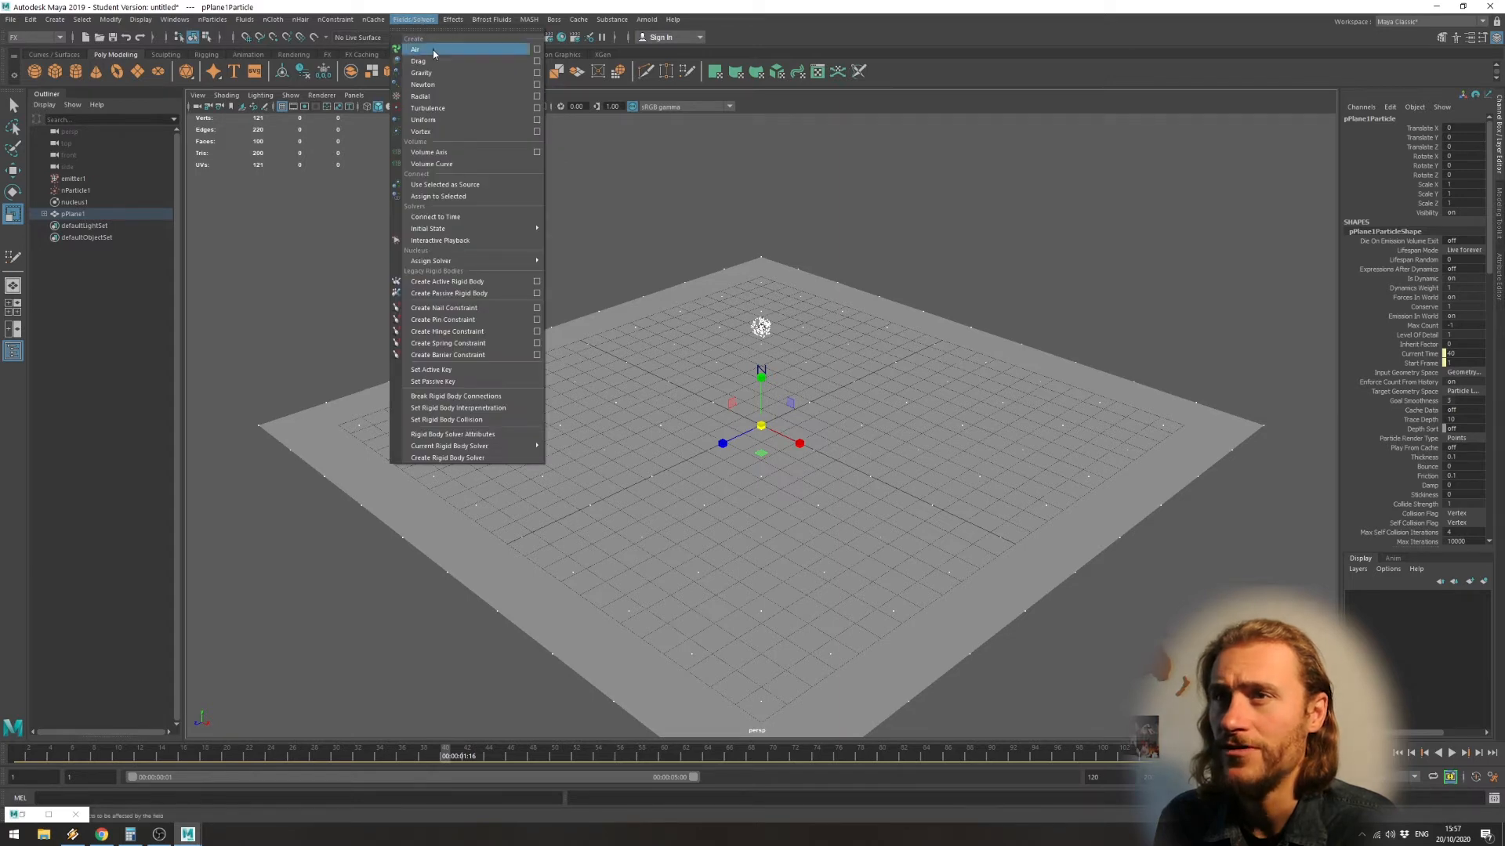
left_click(444, 109)
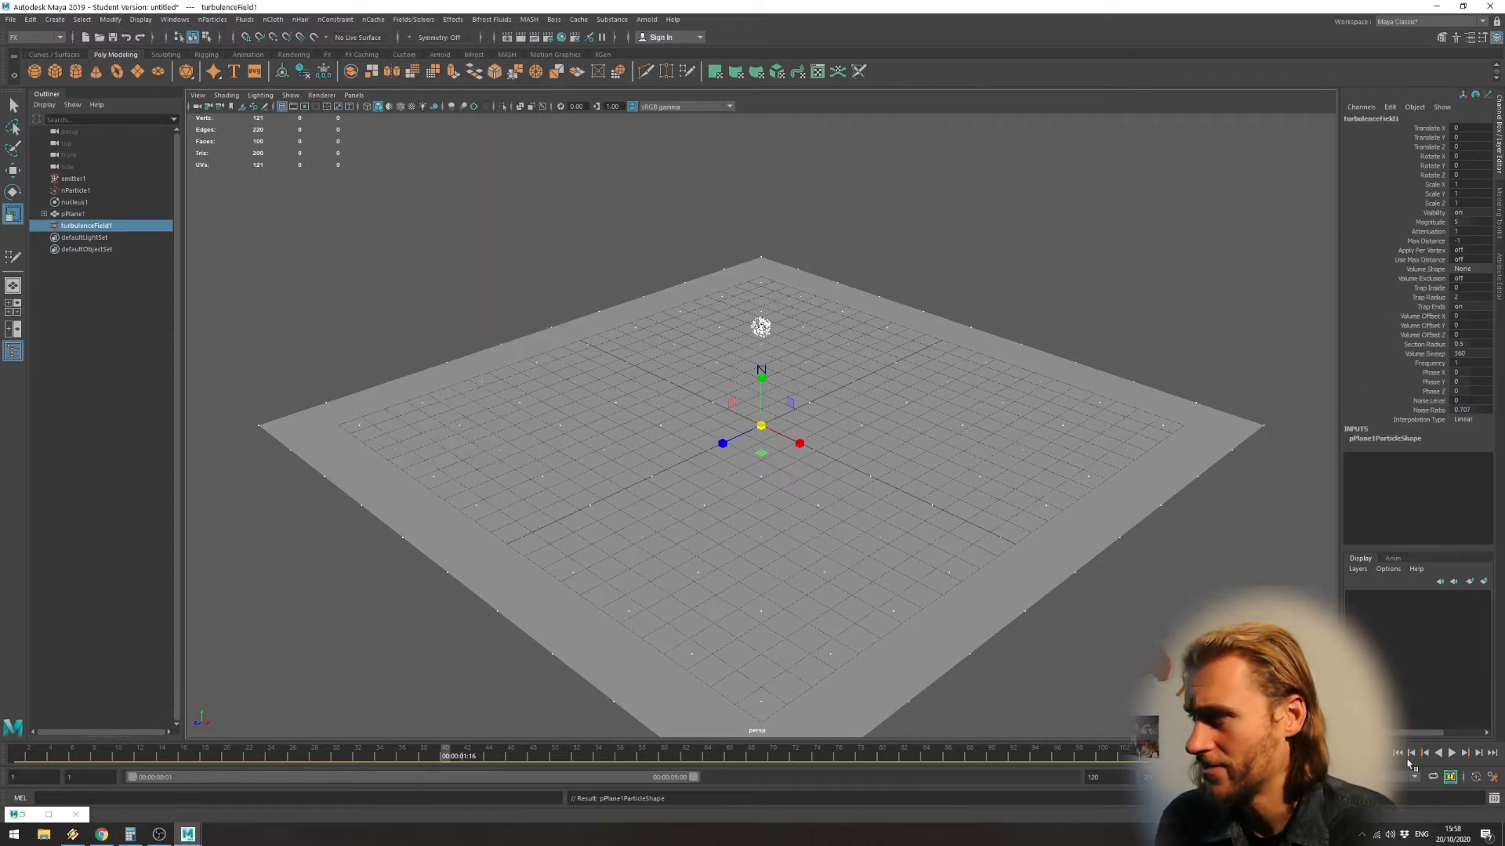
left_click(1451, 753)
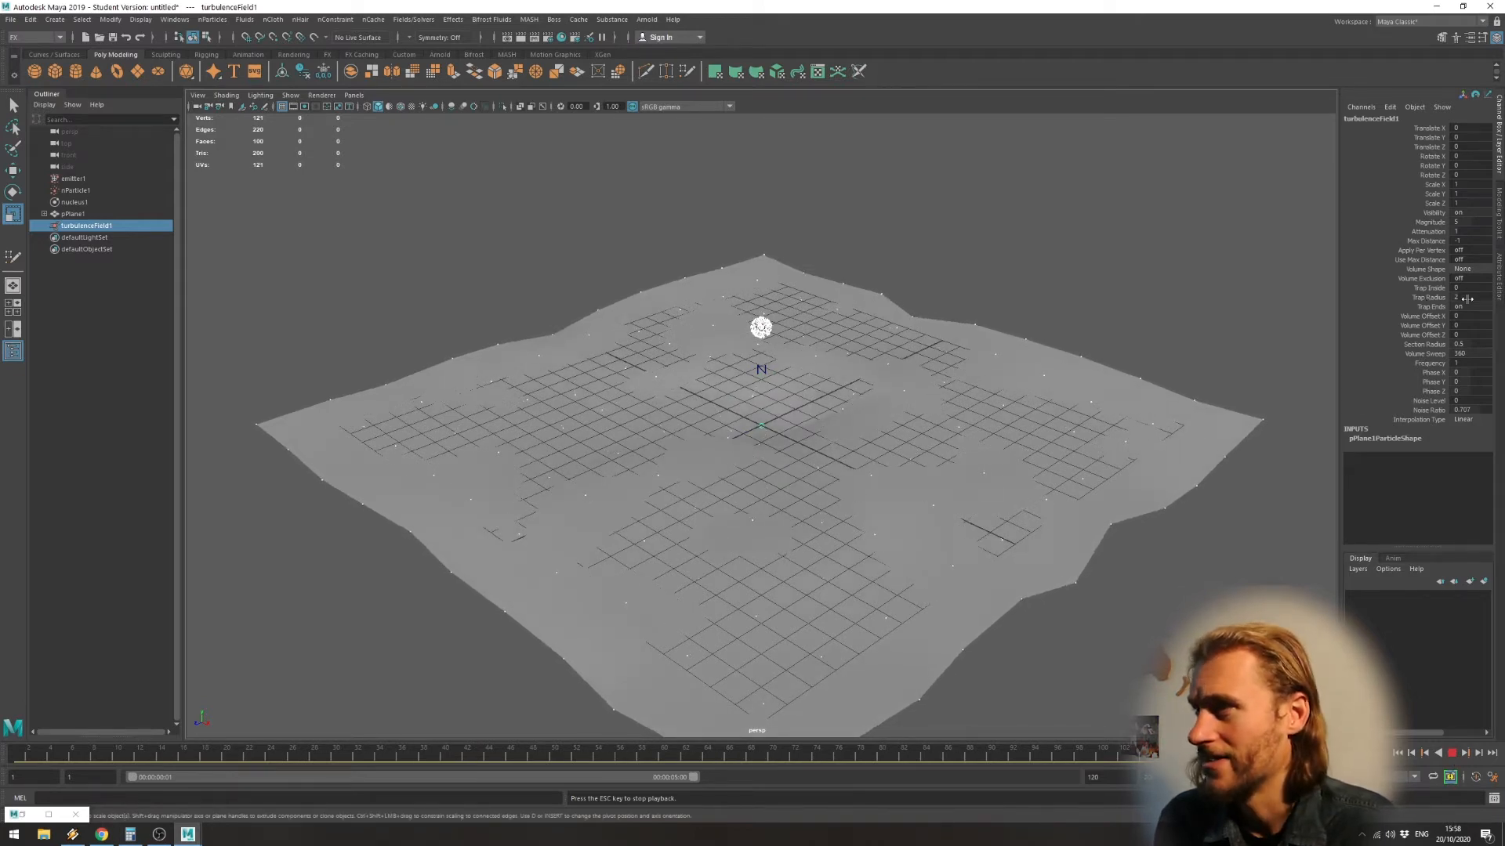
Raise the turbulence field's Magnitude to about 29.1 and adjust its Phase Z during playback, and return to the first frame
left_click(1431, 223)
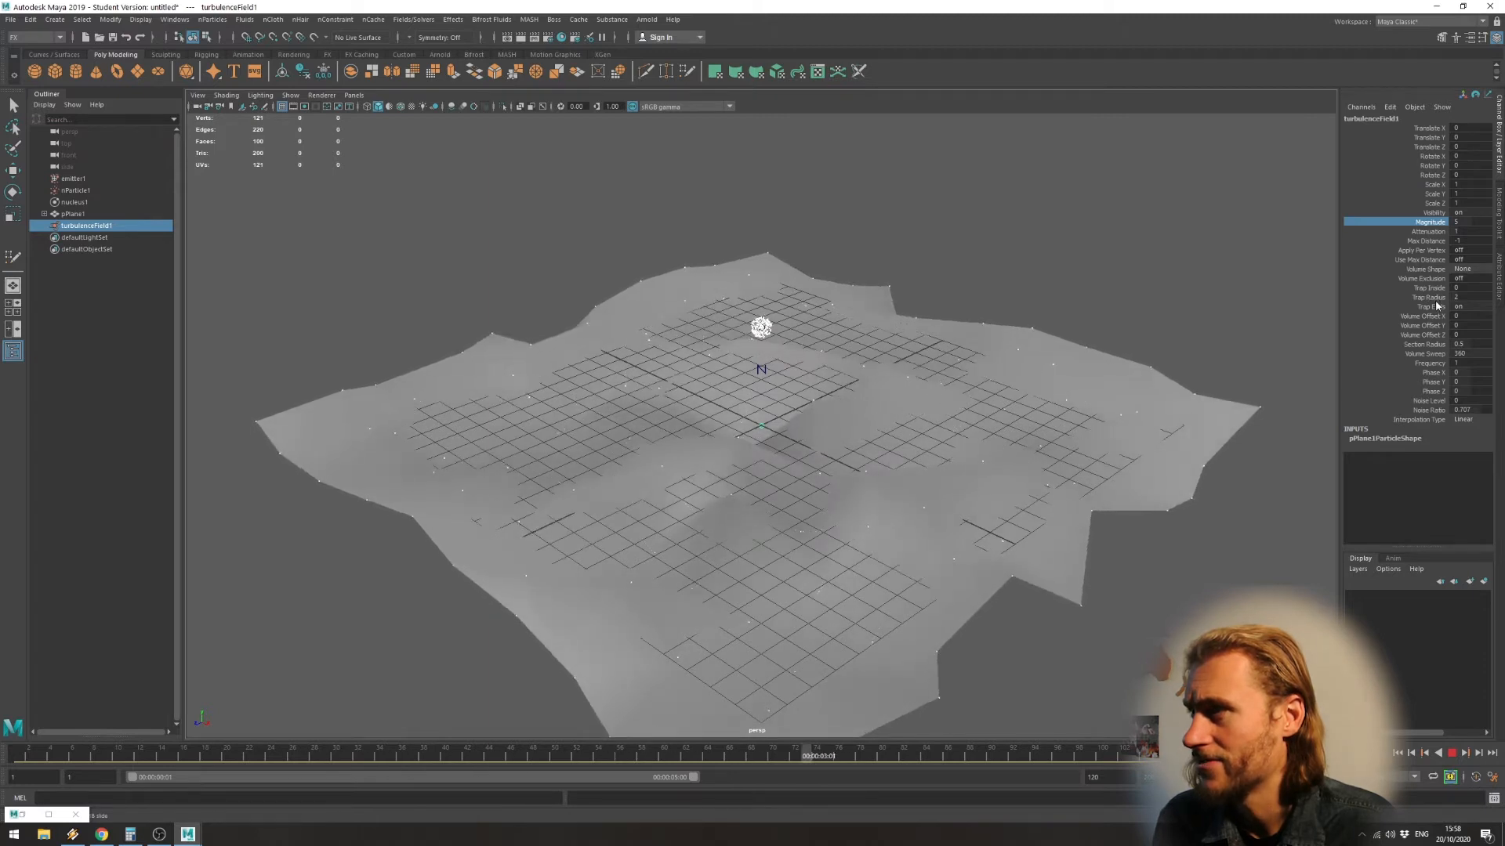
left_click(1432, 391)
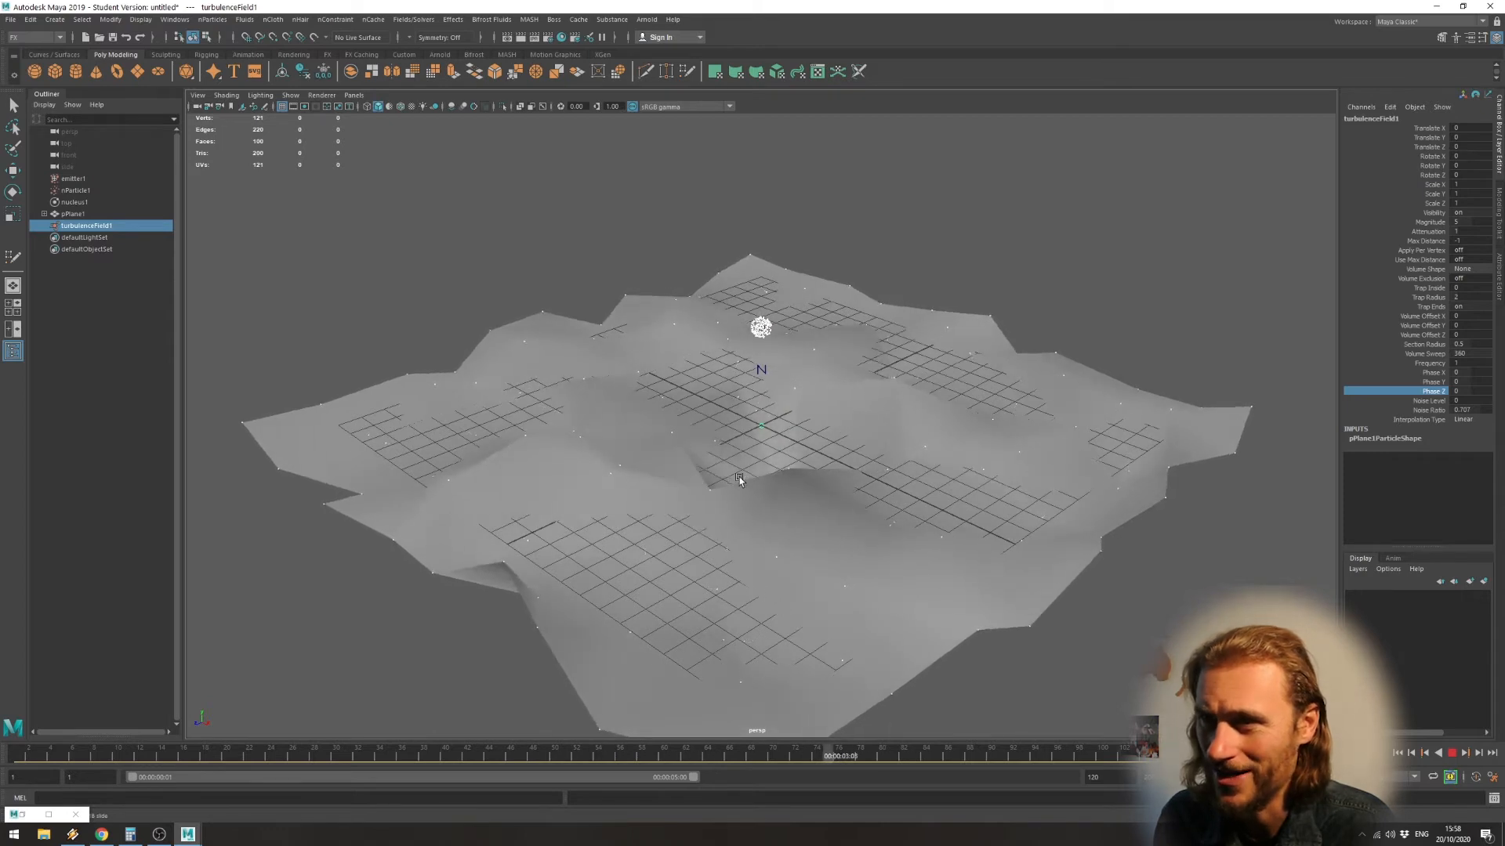
left_click(1451, 753)
left_click(1398, 753)
Raise the soft-body plane to about 3.8 in Translate Y and replay the turbulence simulation
key("w")
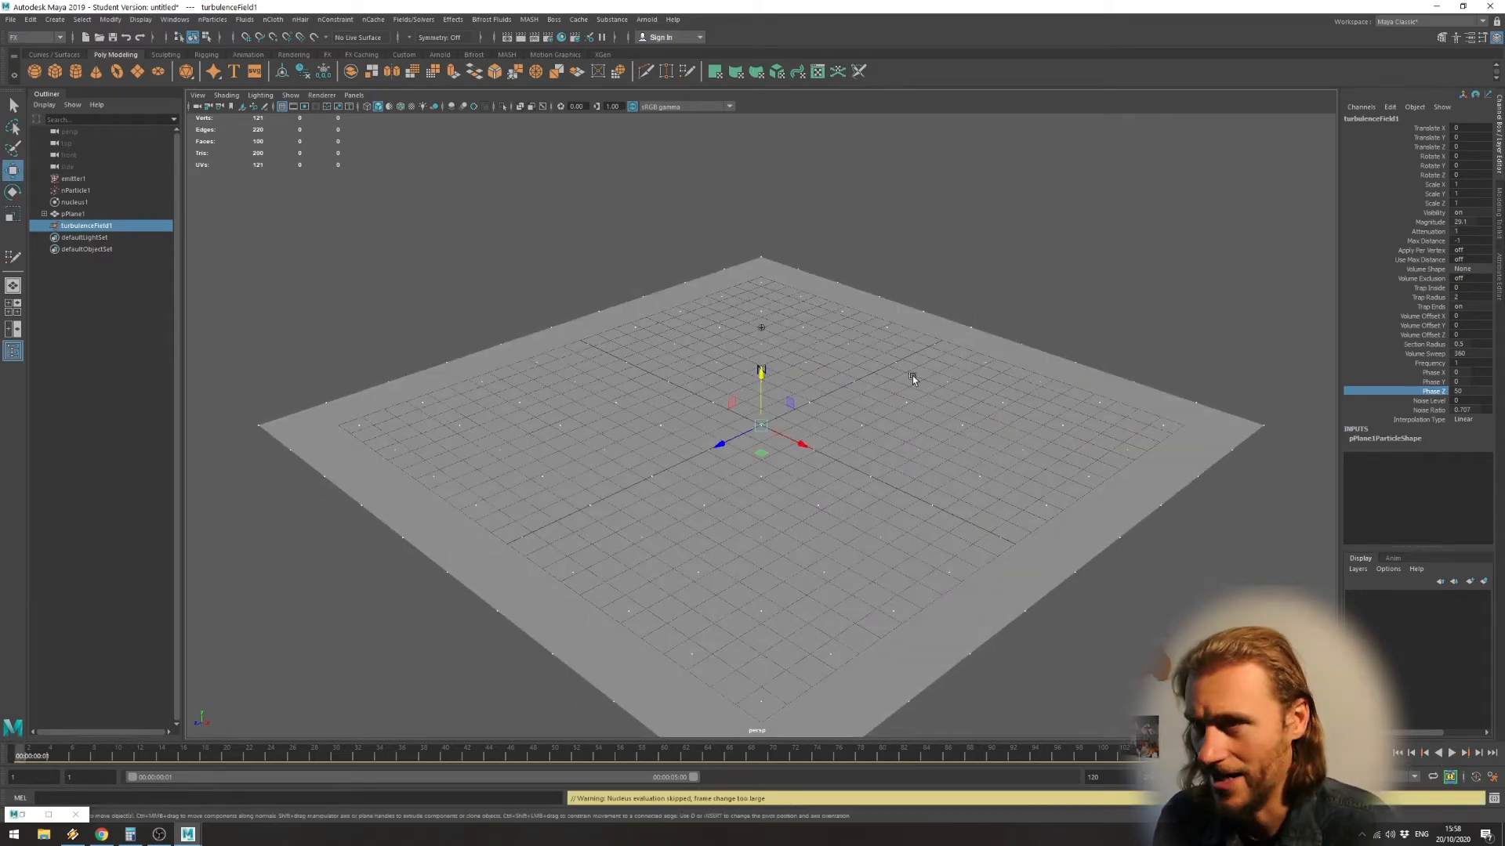
left_click_drag(765, 383, 759, 291)
left_click(875, 353)
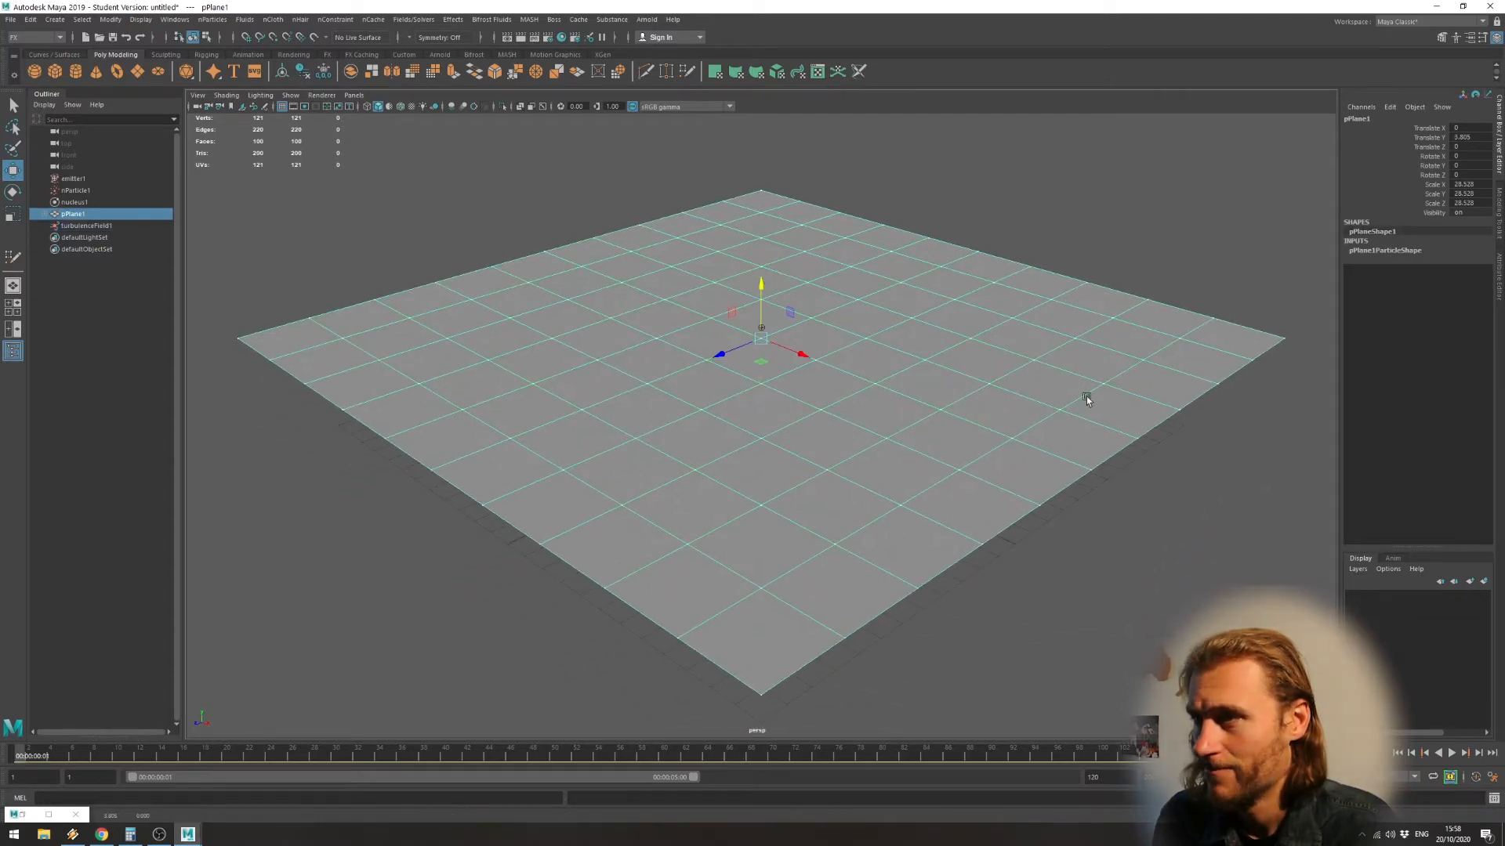
left_click(1451, 753)
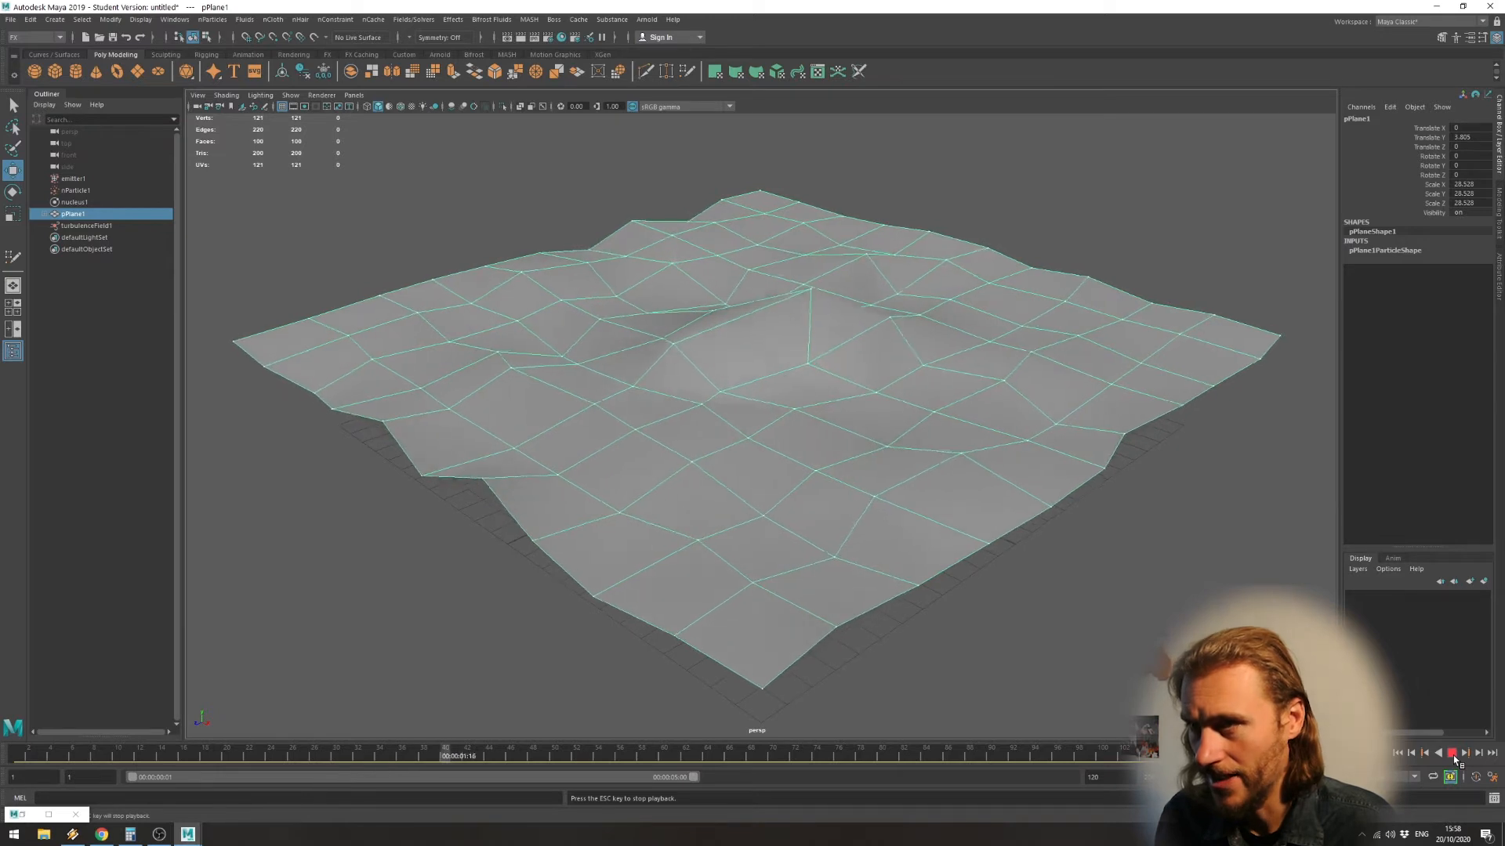
left_click(1453, 757)
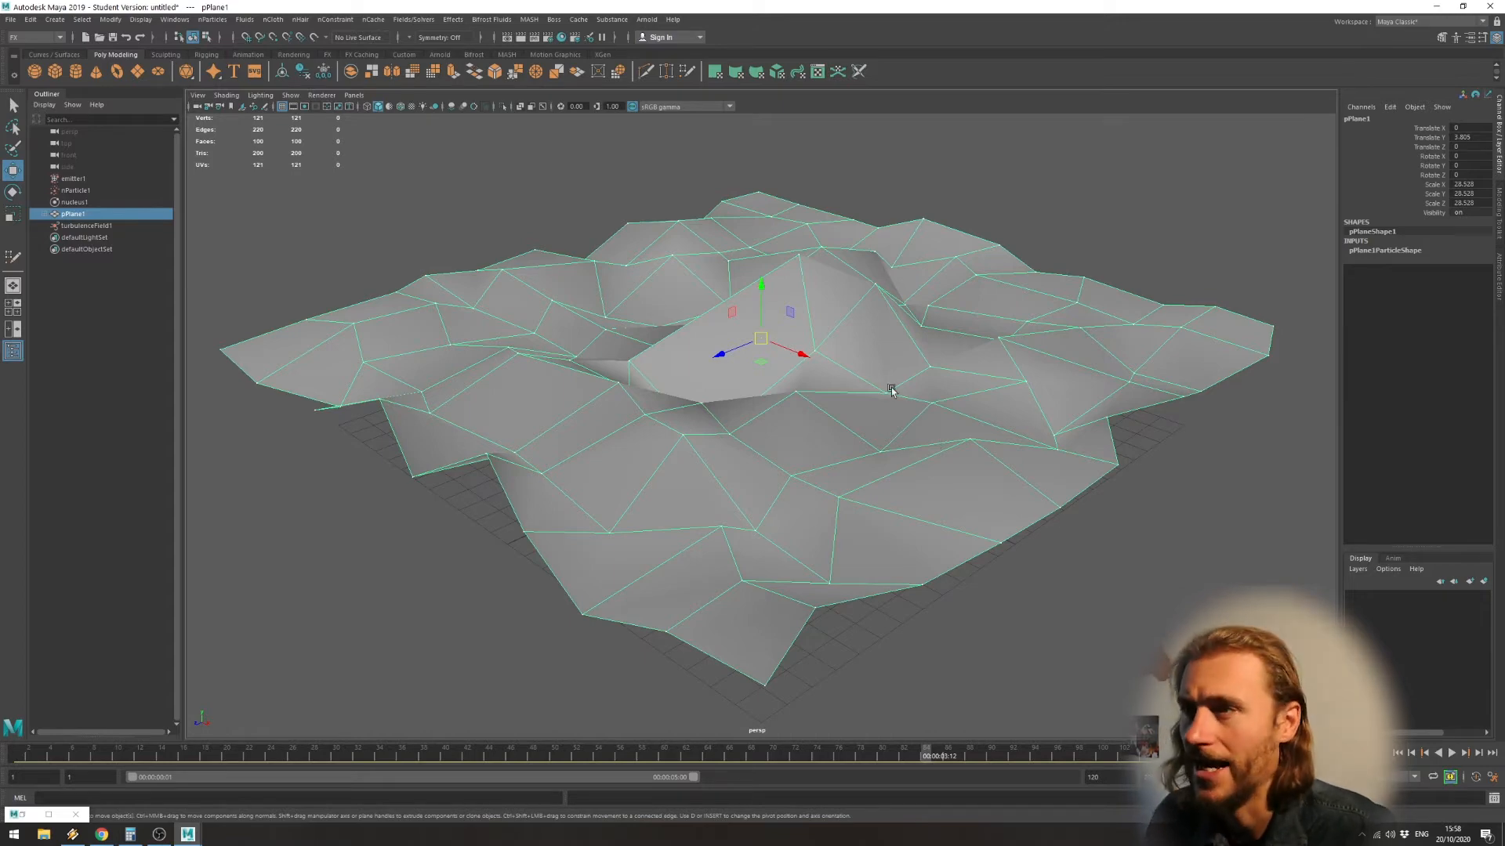
Move the soft-body plane away to about 37 in Translate X, and create a second polygon plane scaled uniformly to about 27.2
left_click_drag(804, 354, 933, 557)
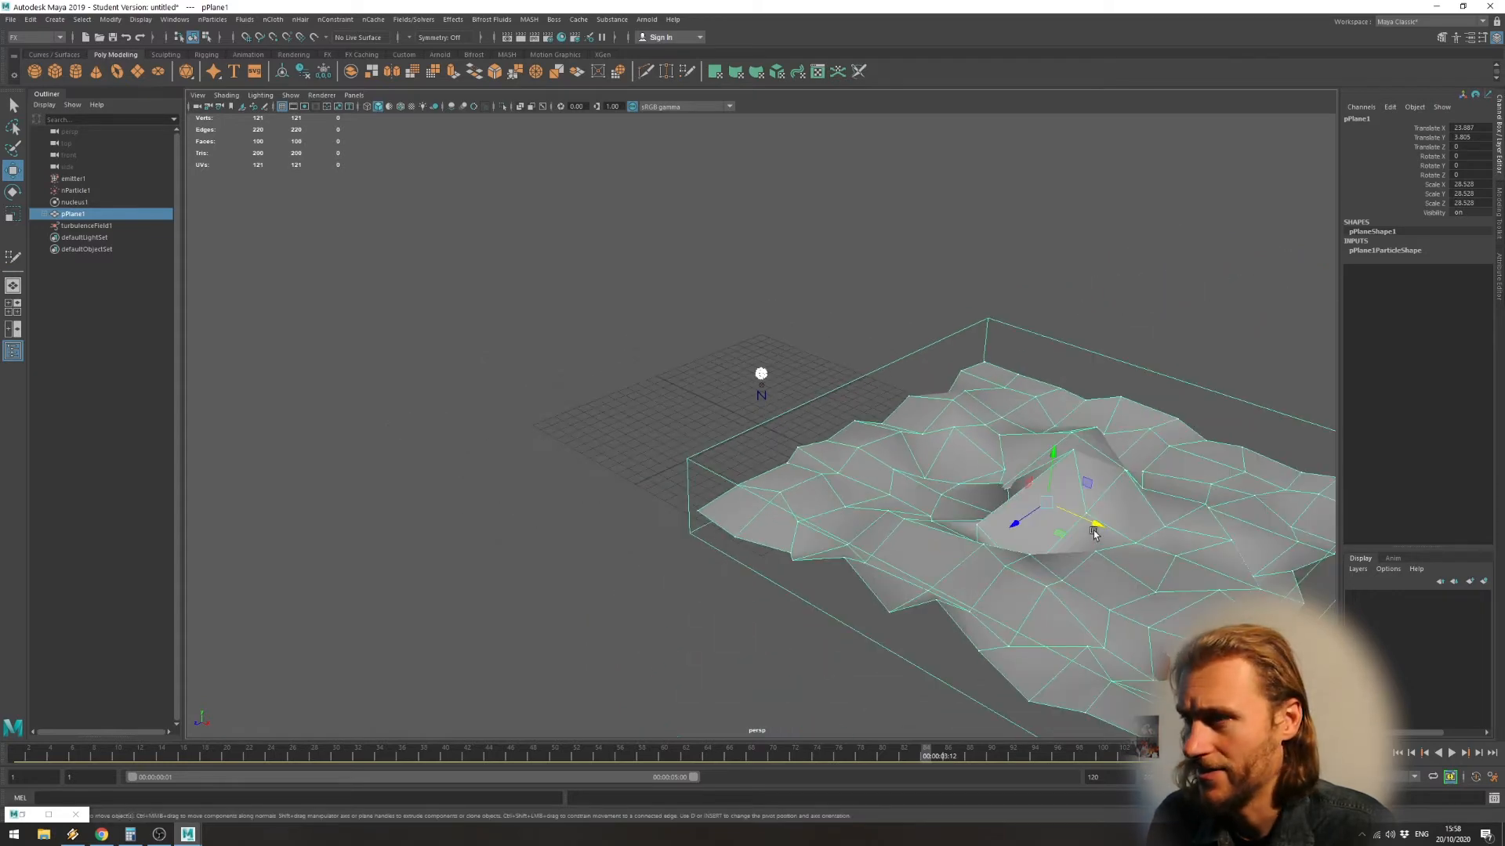
left_click_drag(1094, 533, 1244, 570)
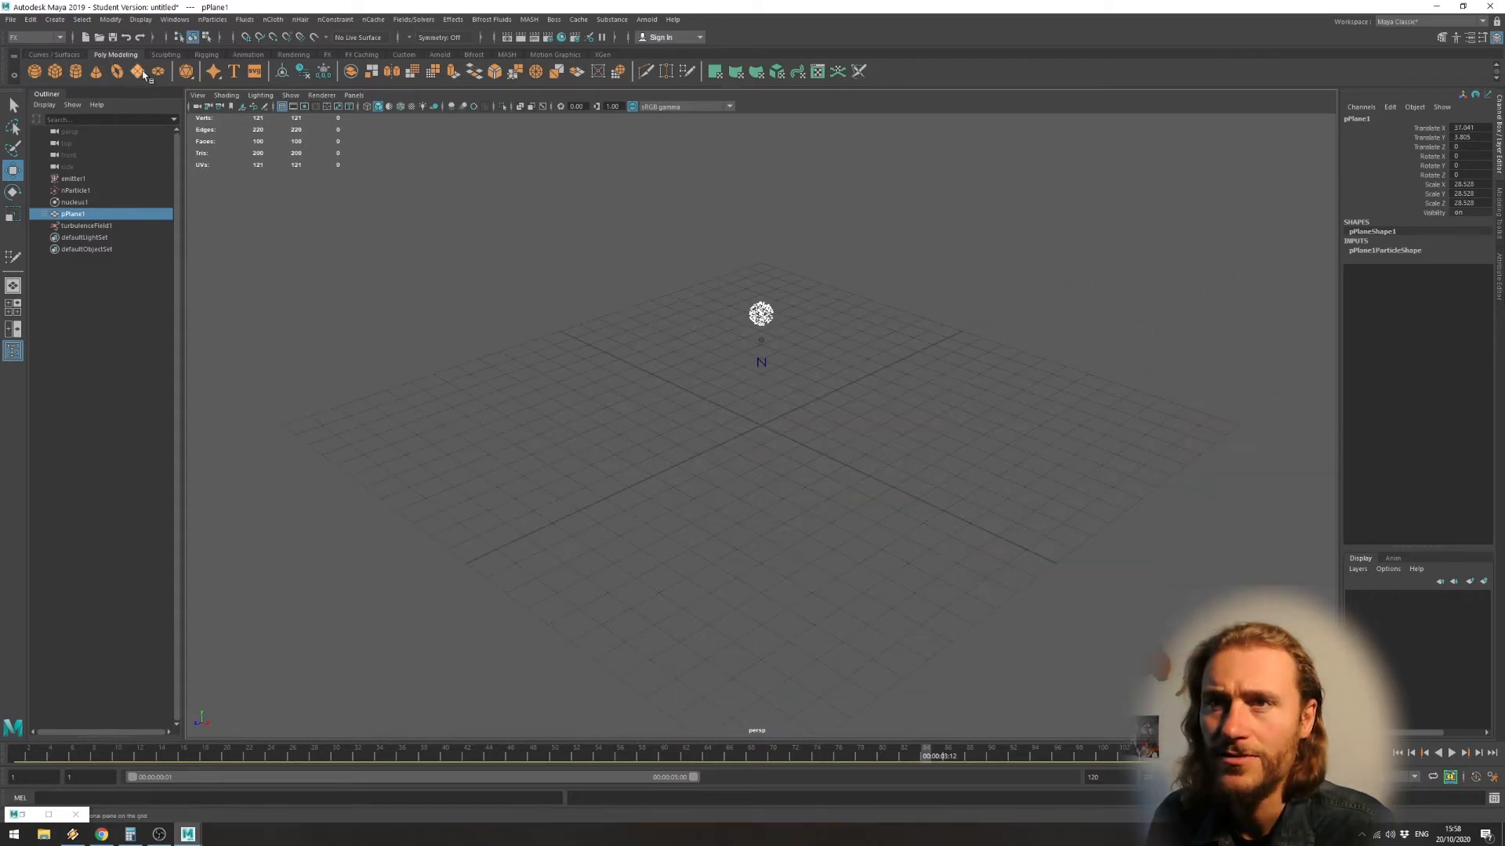
left_click(139, 71)
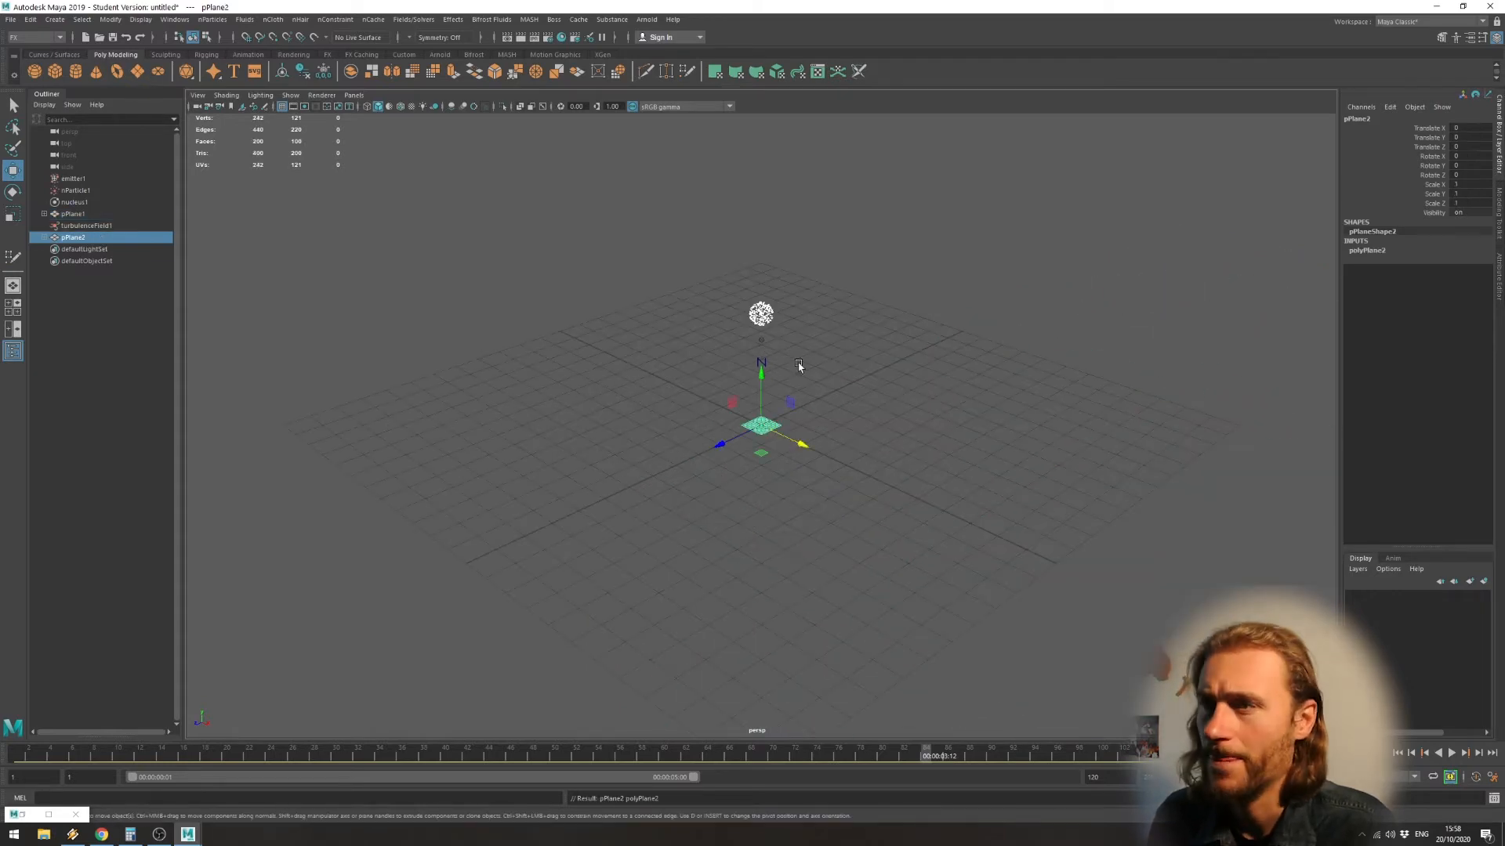
key("r")
left_click_drag(760, 425, 1238, 231)
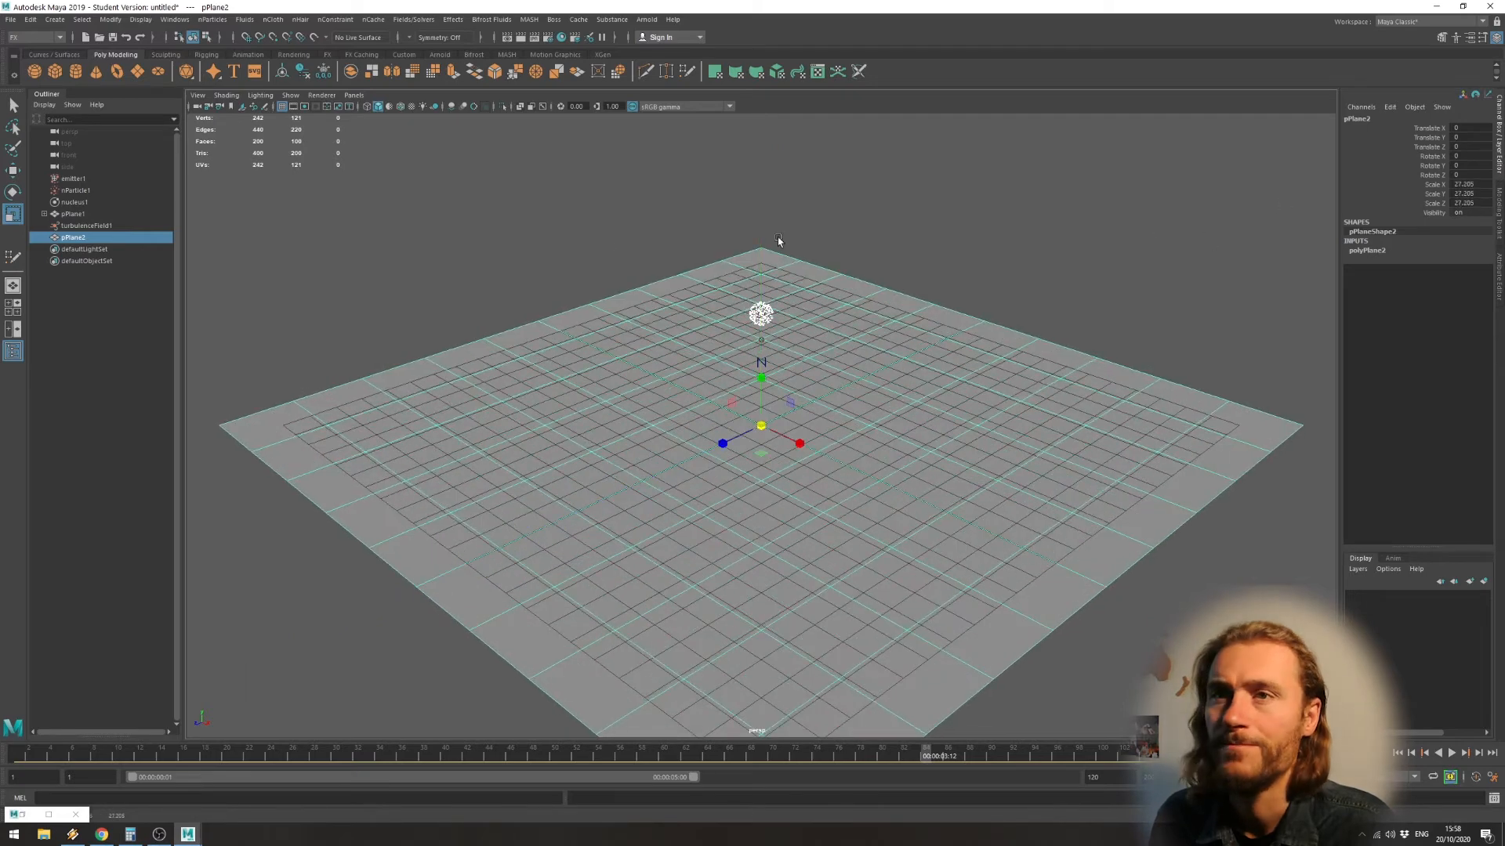
Create a polygon sphere and raise it above the flat plane to about 7.8 in Translate Y
left_click(35, 72)
key("w")
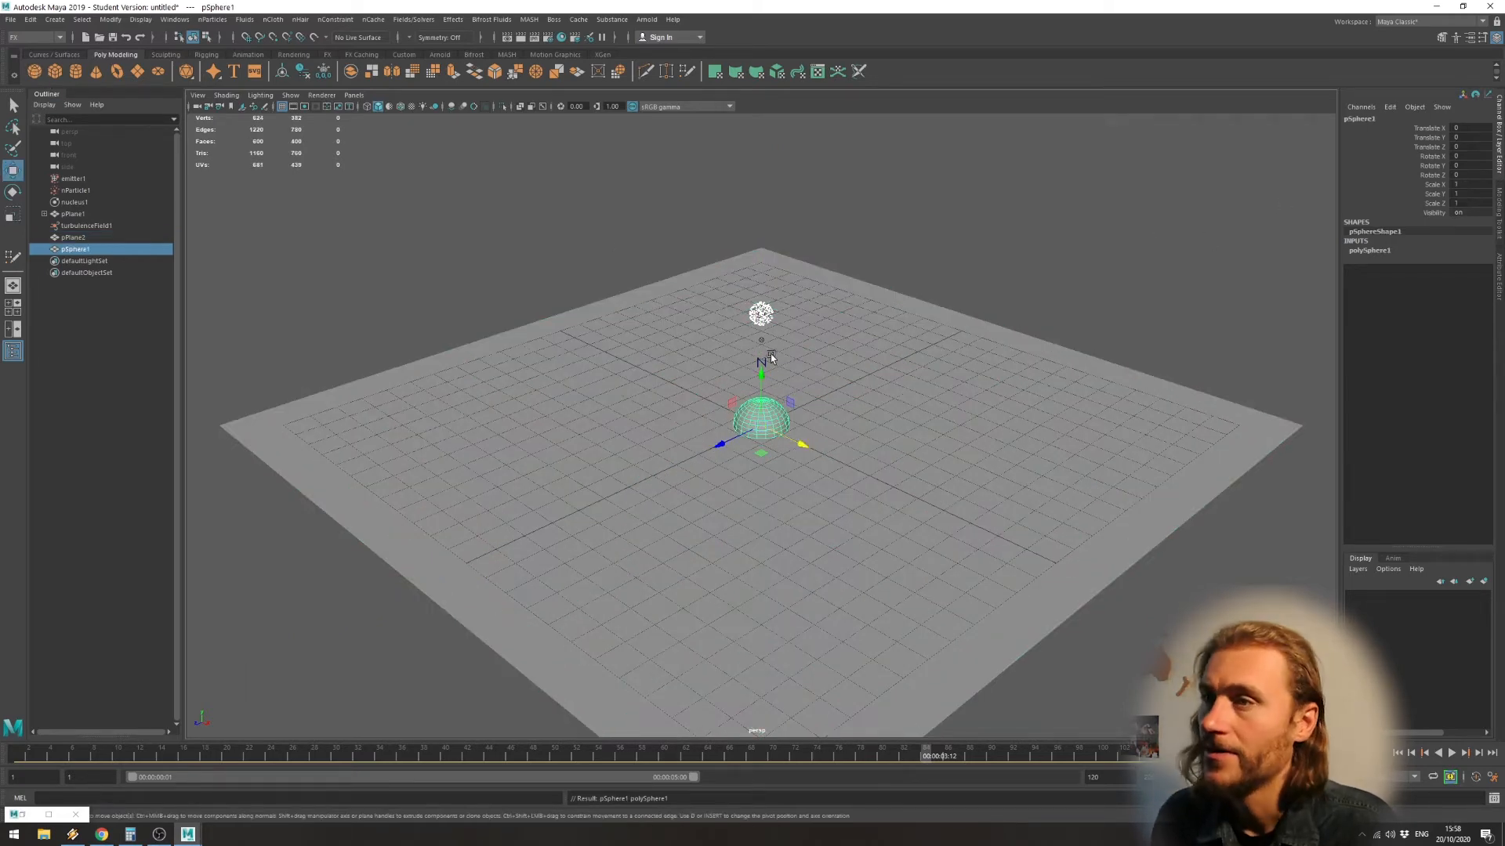
left_click_drag(761, 376, 801, 166)
Make the flat plane a passive rigid body and delete the deformed soft-body plane
left_click(917, 450)
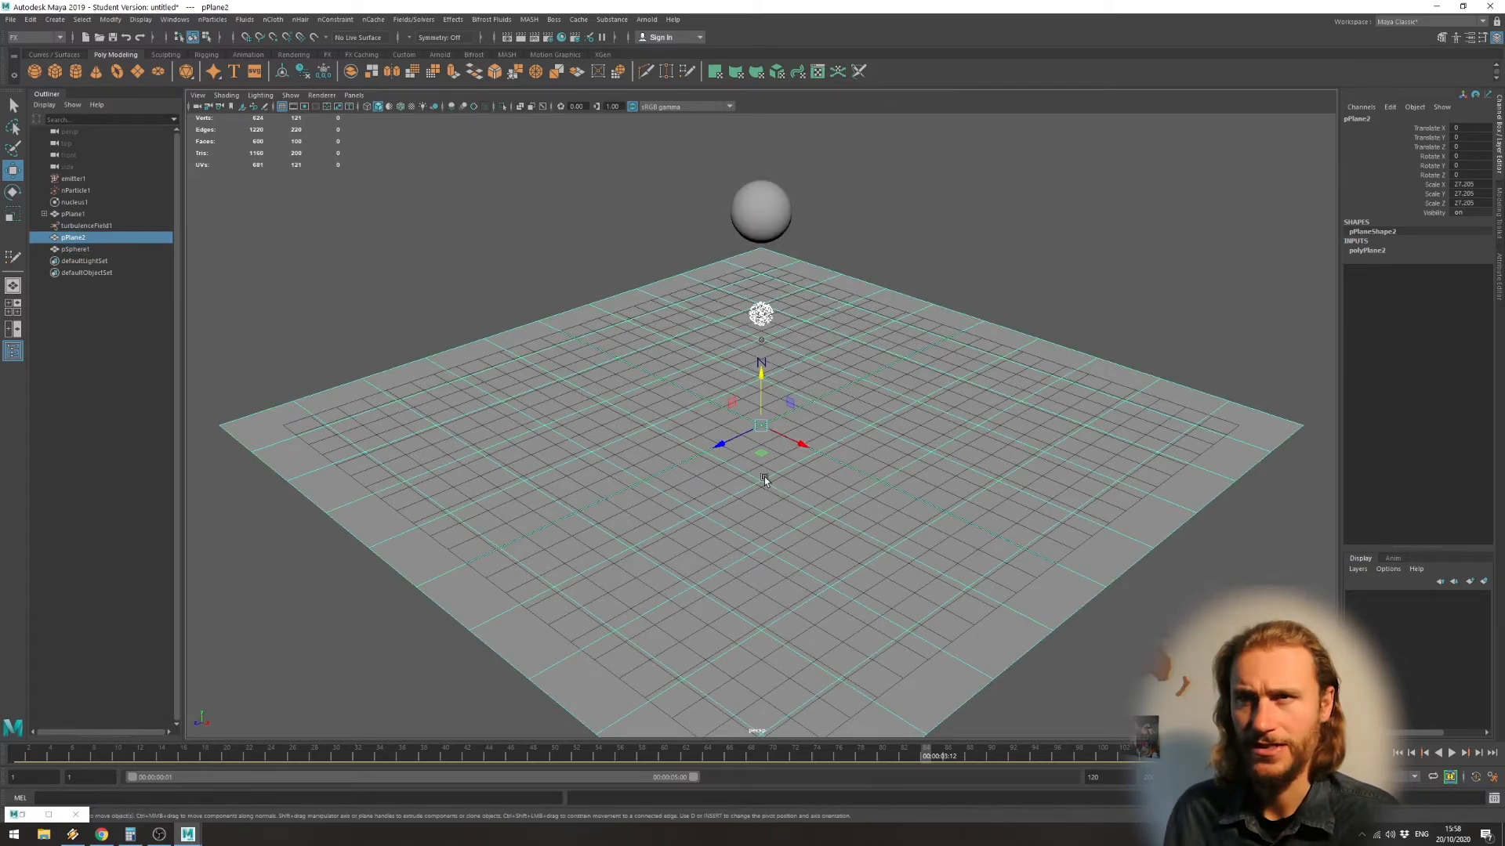
left_click(783, 231)
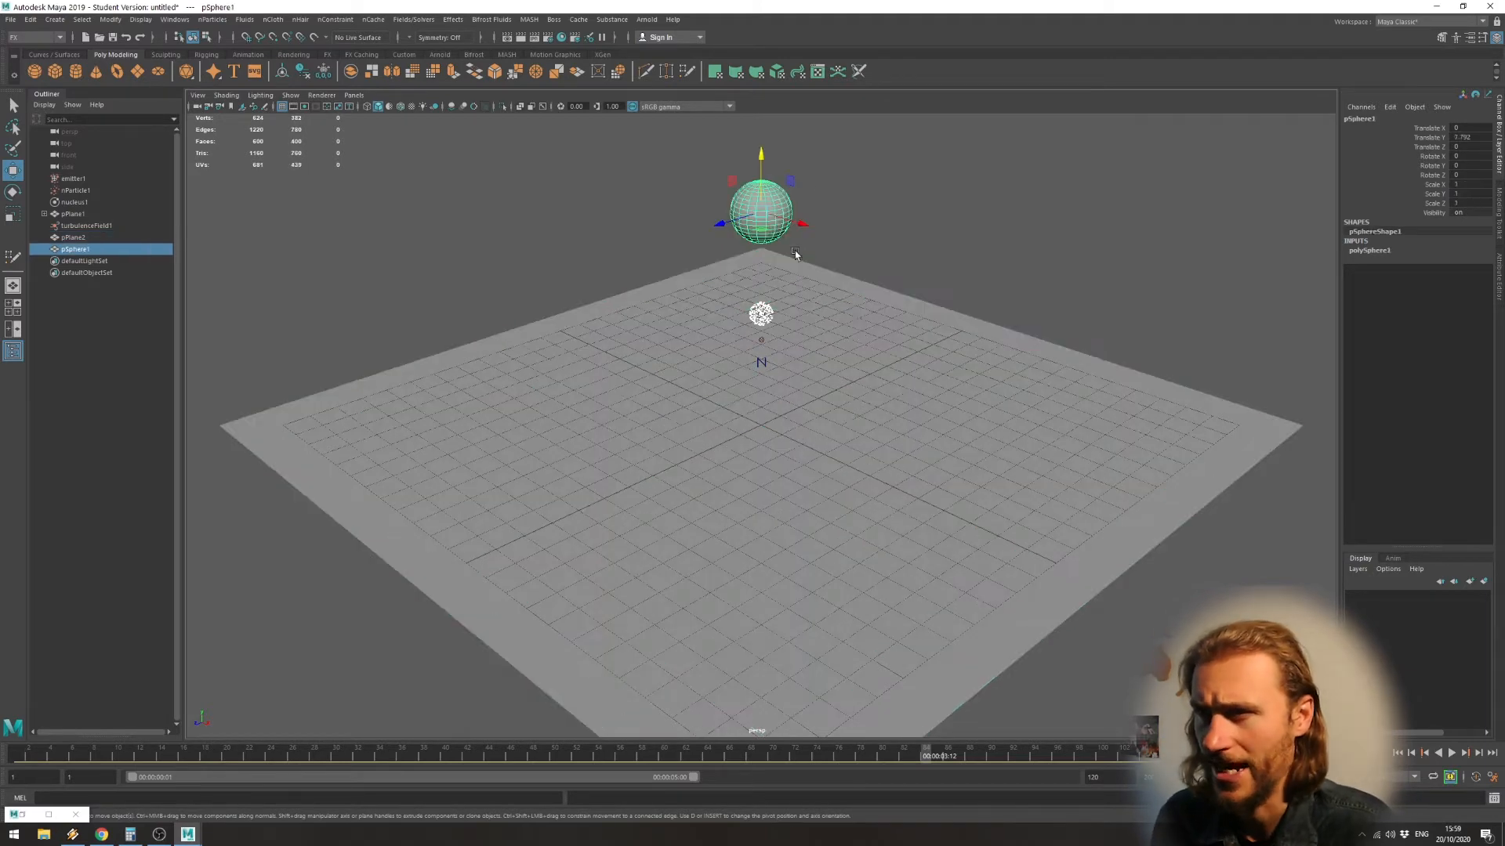
left_click(723, 469)
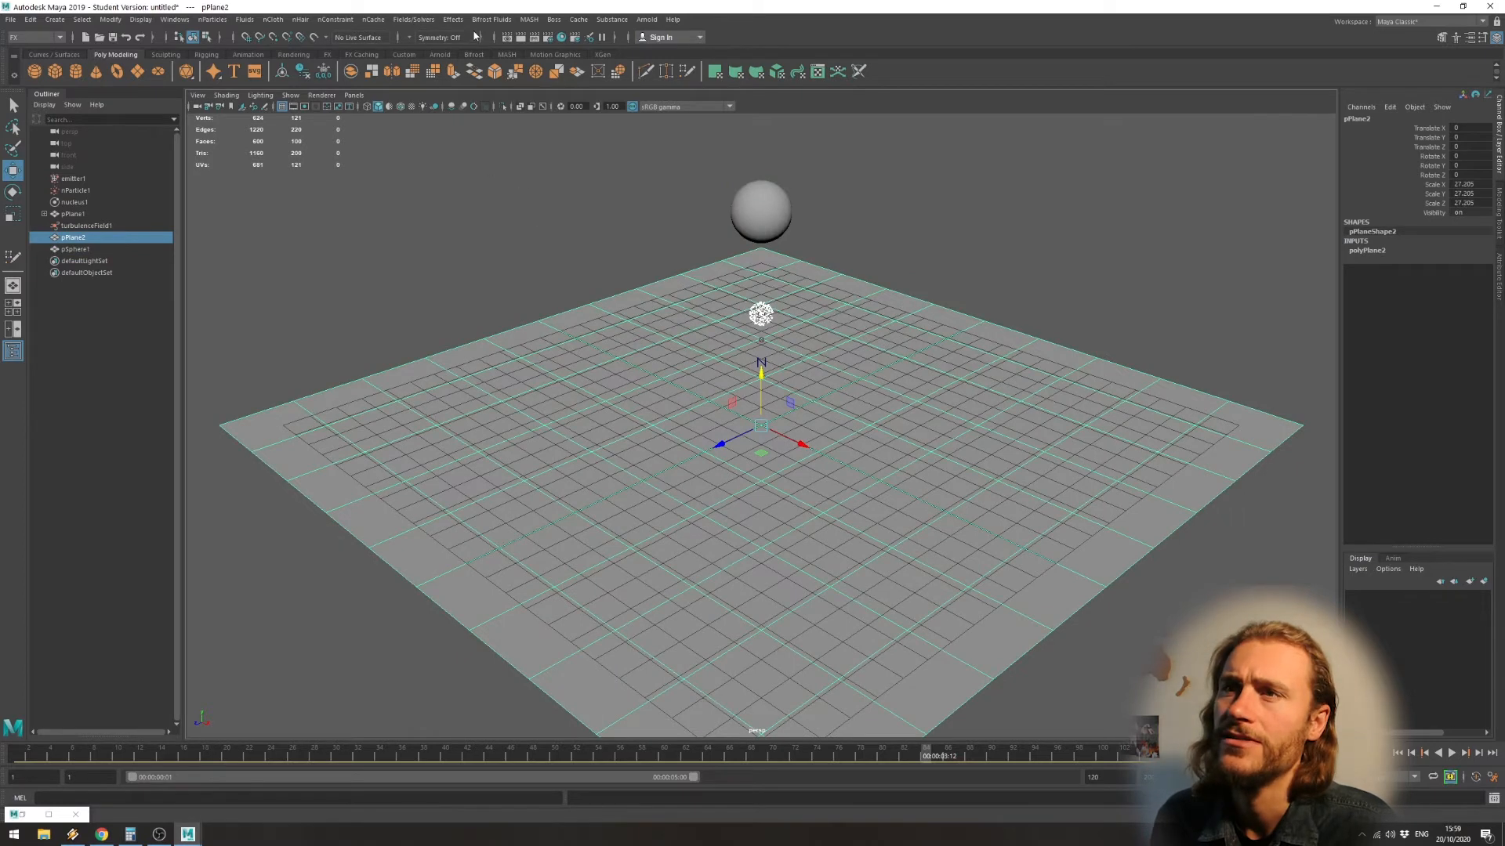
left_click(453, 19)
mouse_move(352, 22)
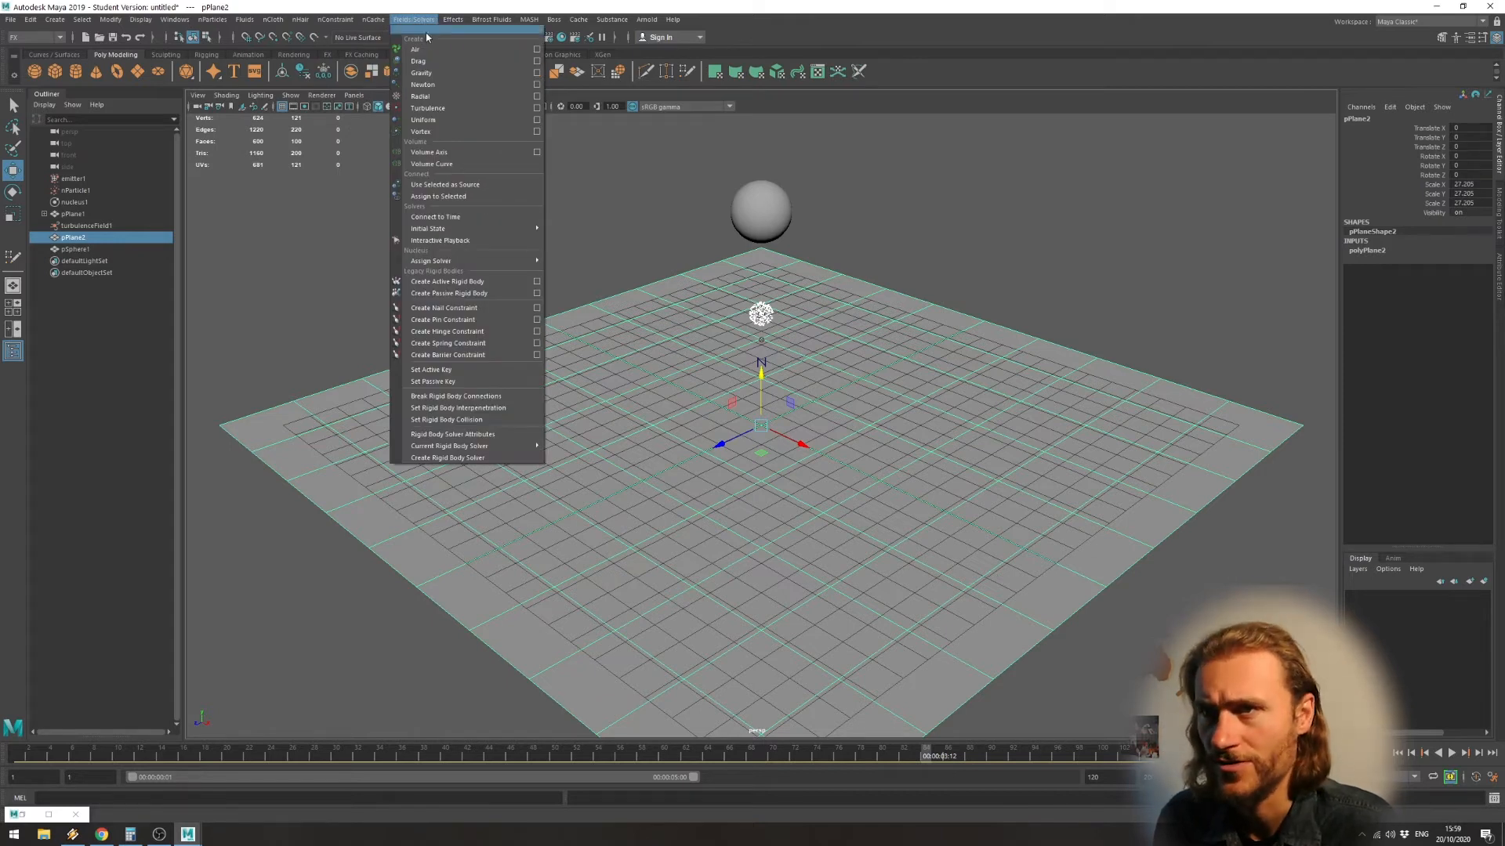
left_click(465, 294)
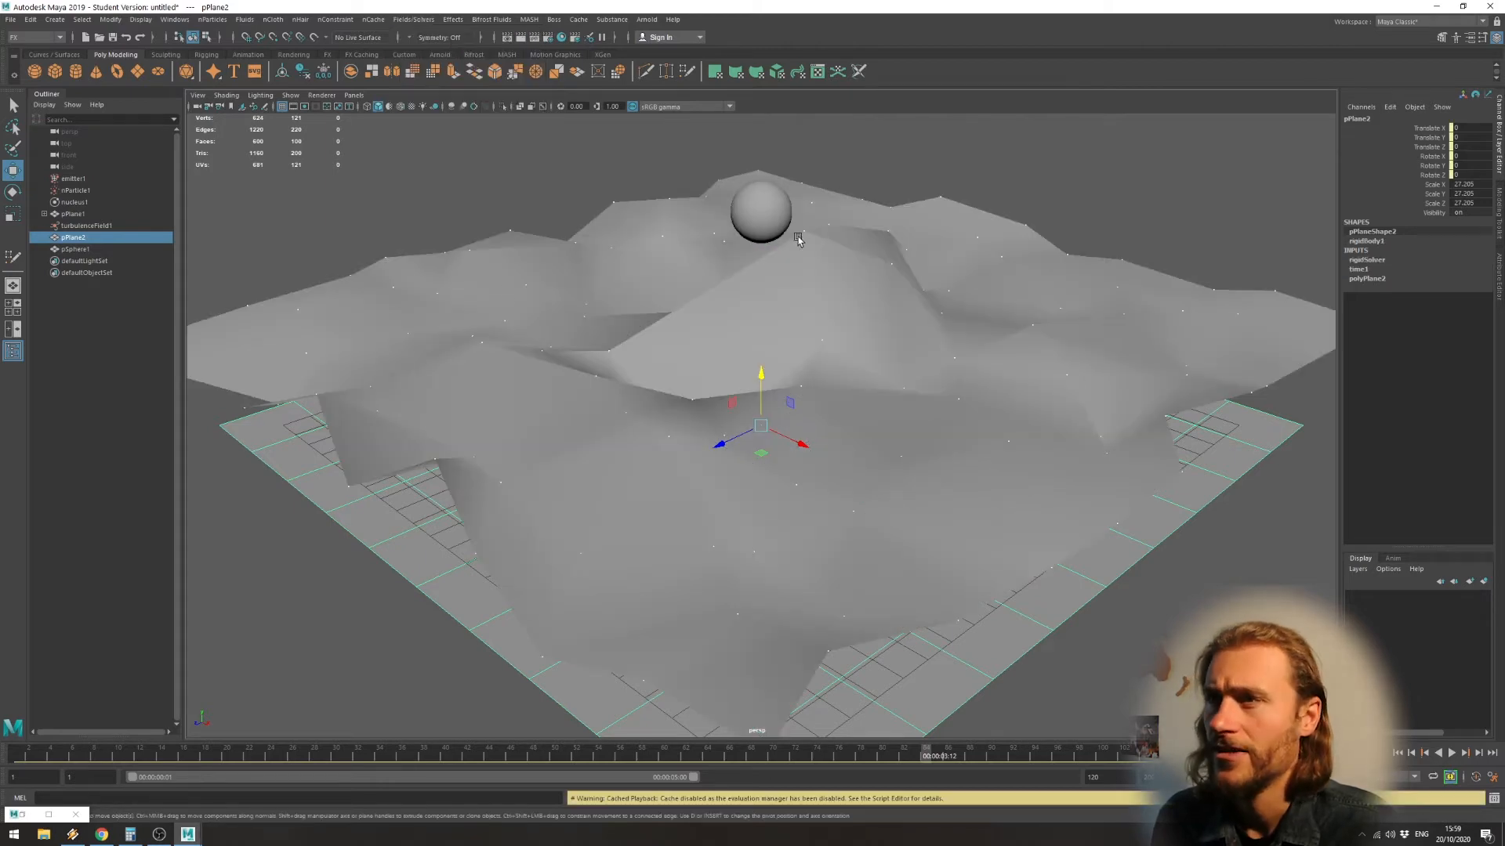
left_click(870, 374)
key("Delete")
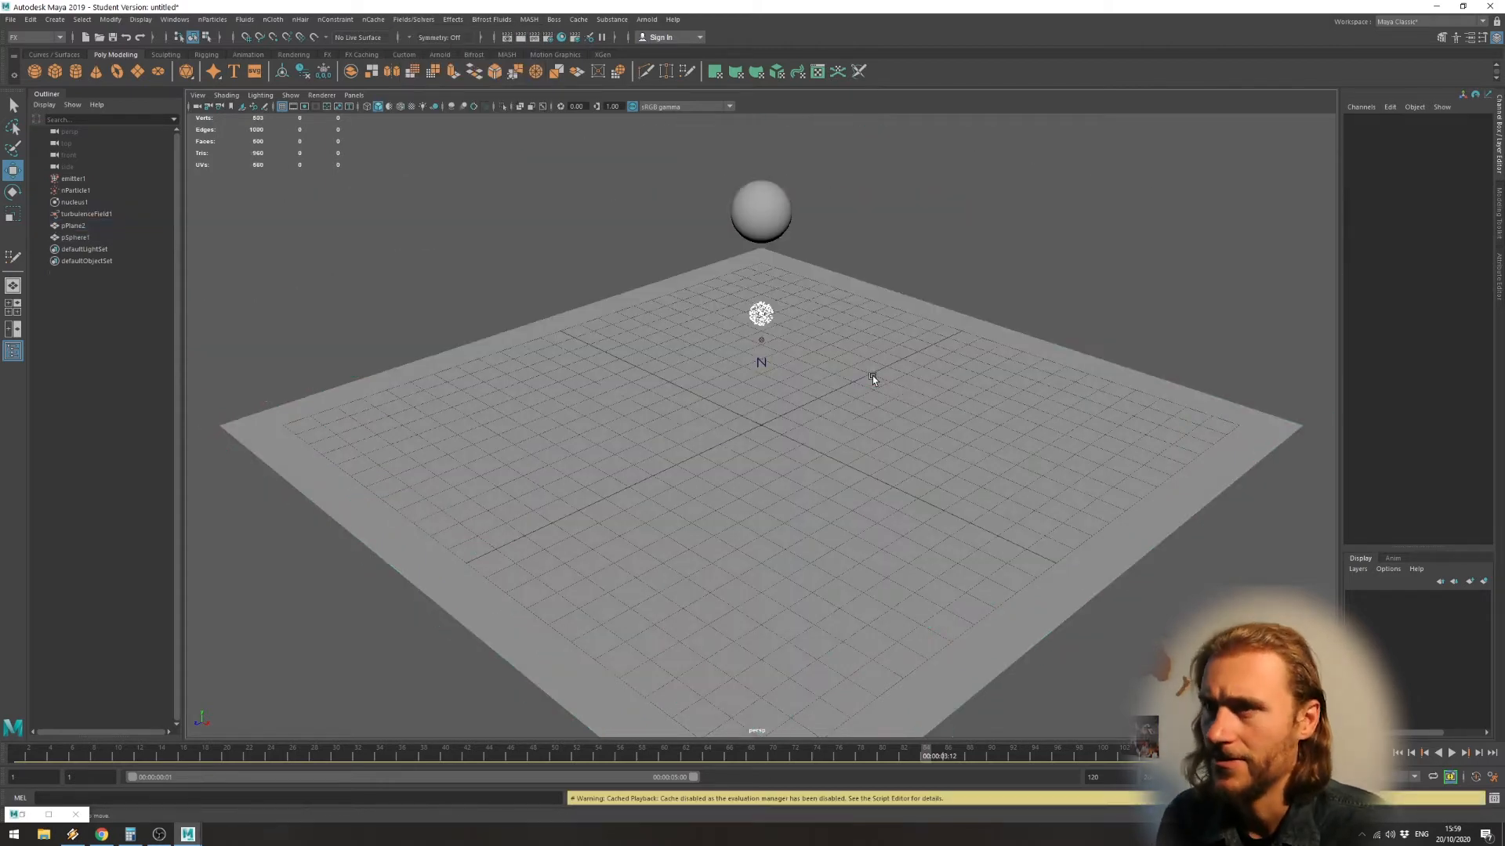
Make the sphere an active rigid body and play the simulation
left_click(744, 214)
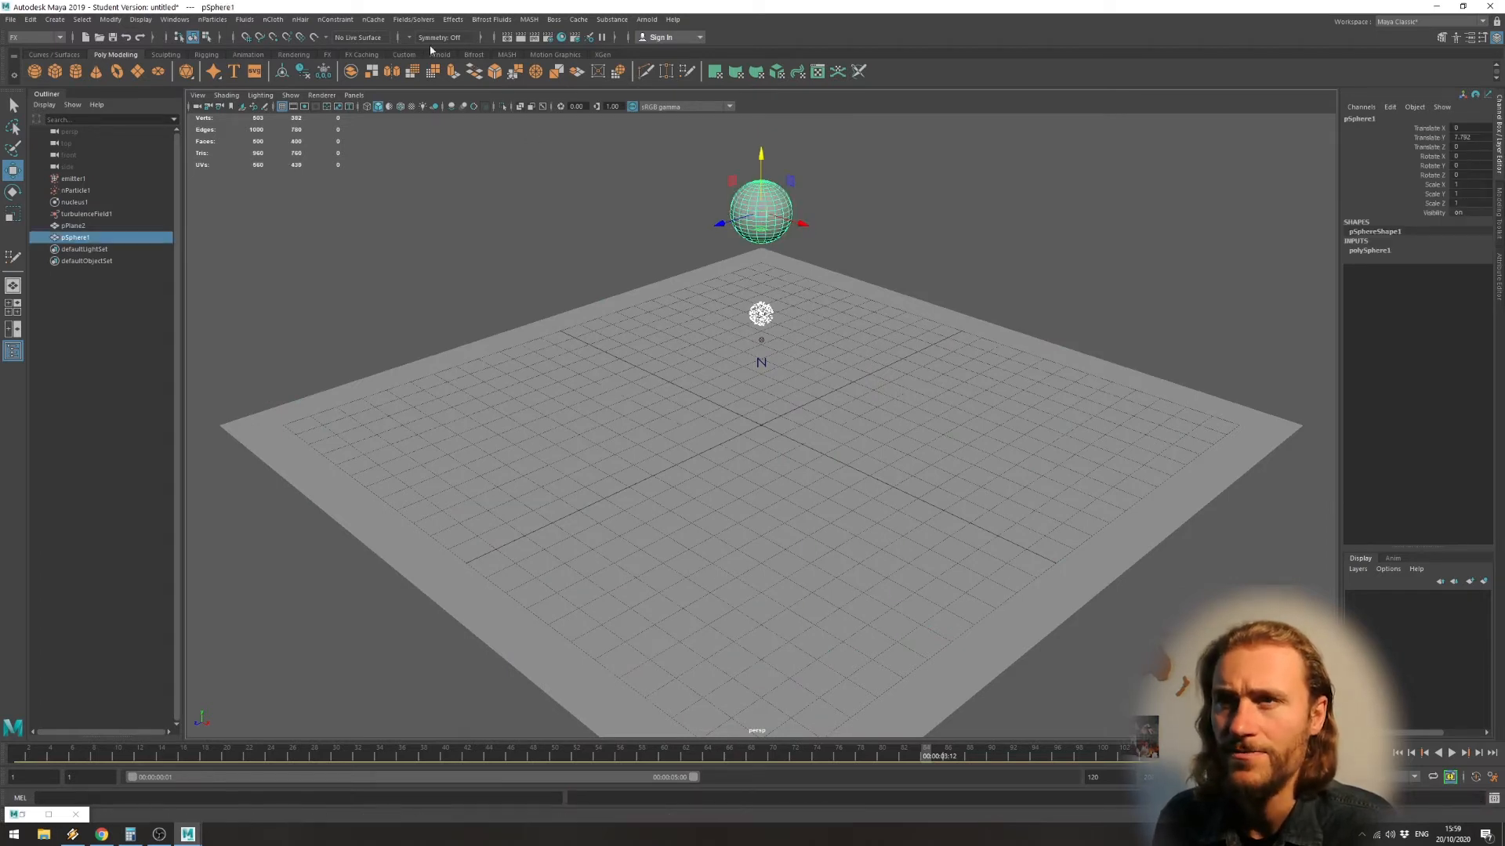
left_click(413, 19)
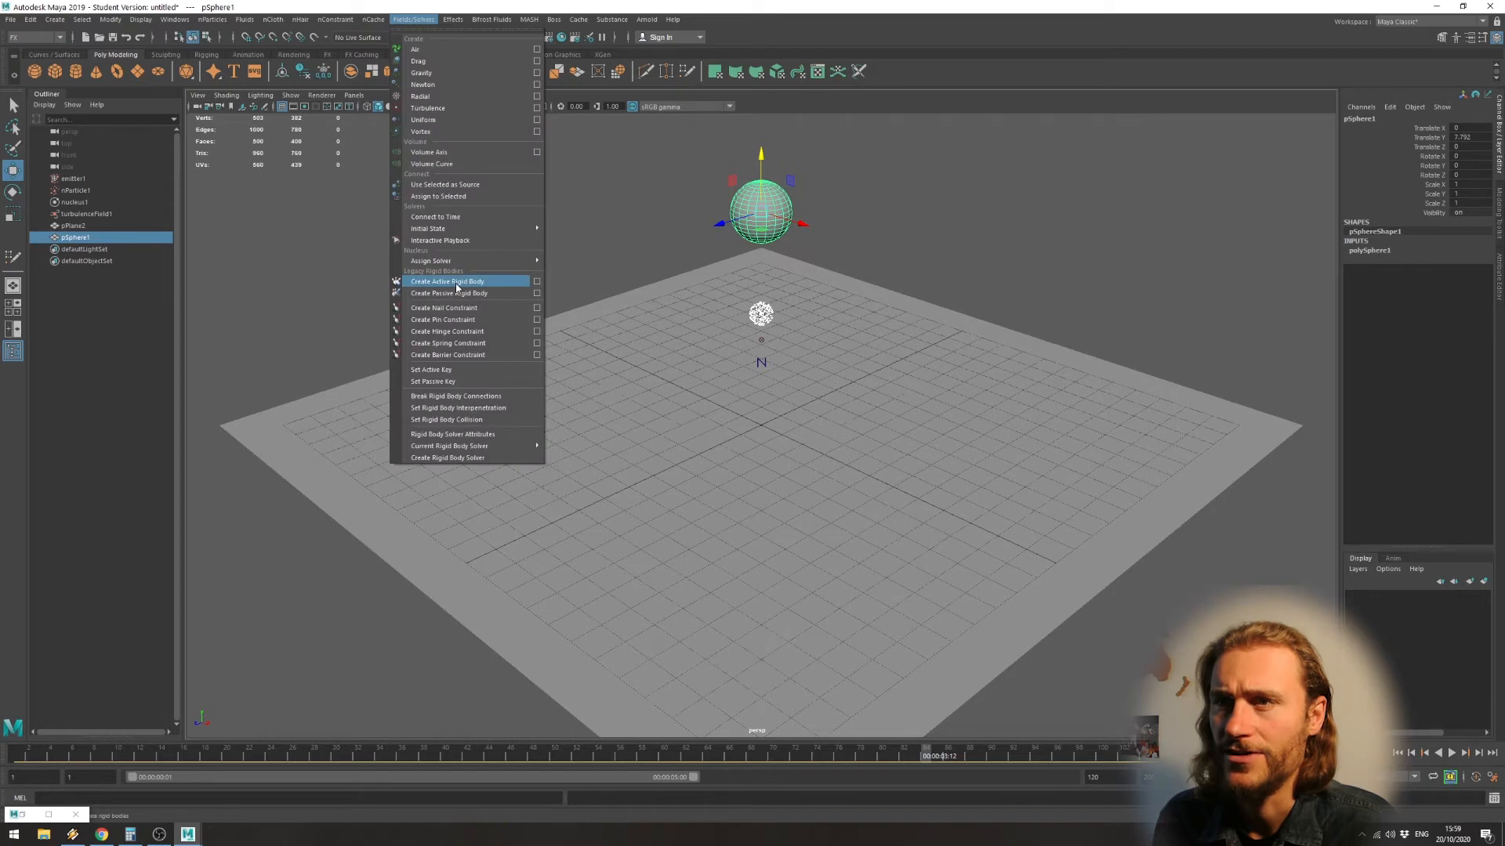
left_click(456, 285)
left_click(1451, 753)
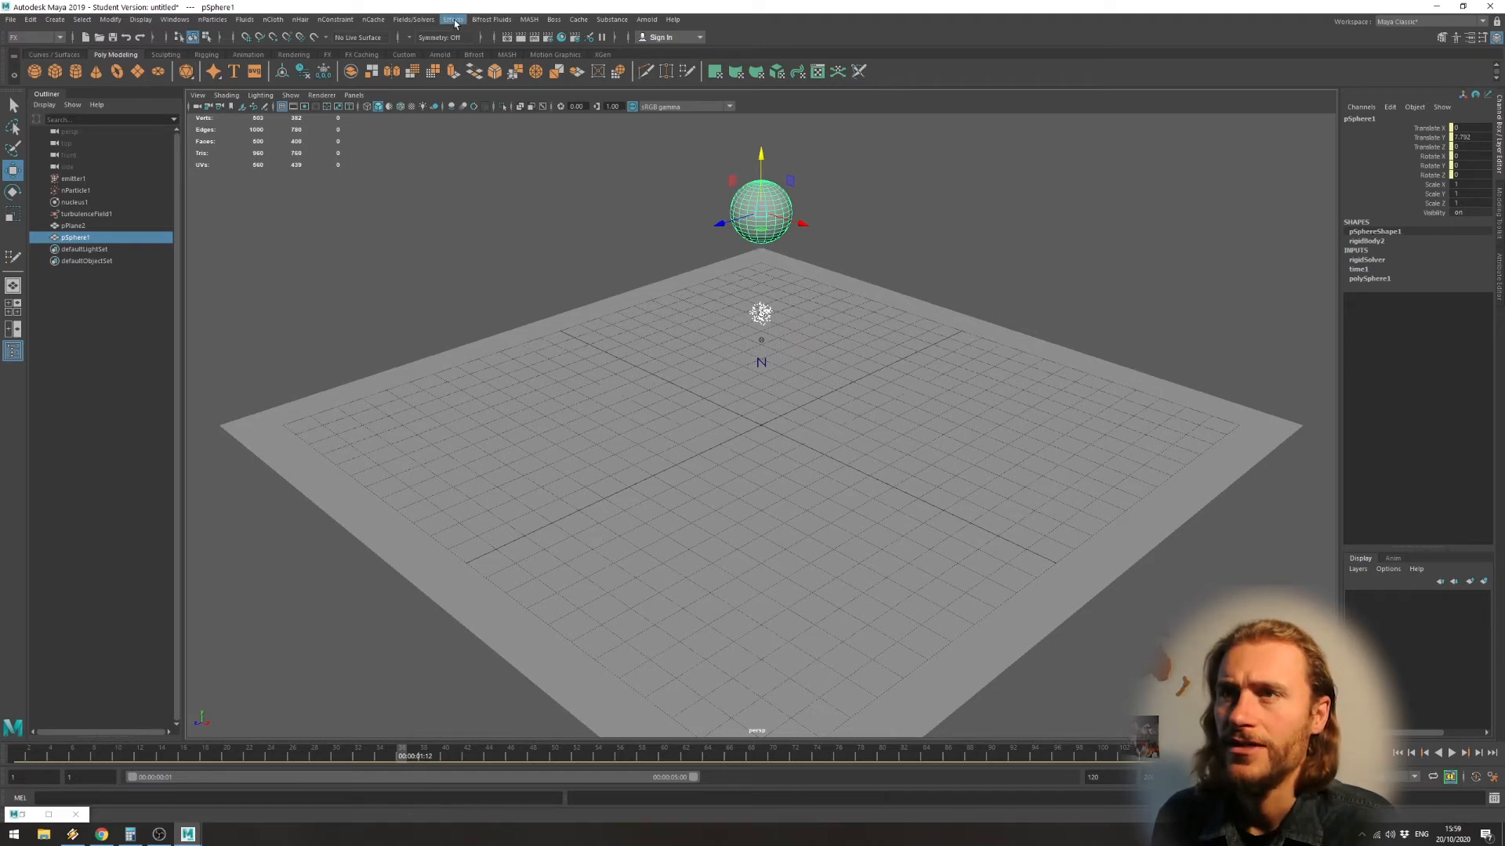
Add a Gravity field to the sphere and play the simulation from the first frame
left_click(413, 19)
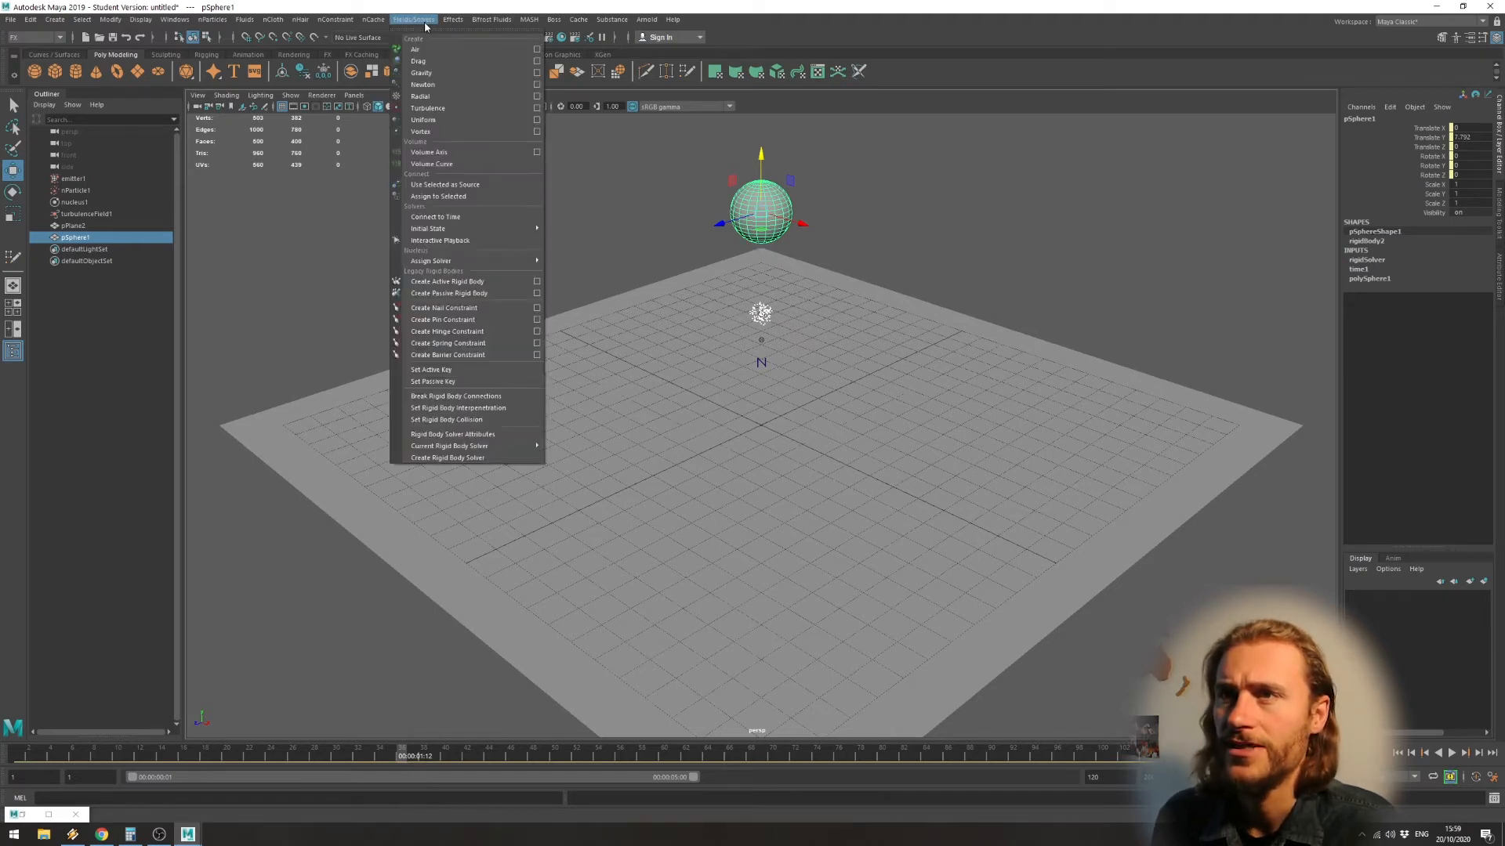
left_click(434, 75)
left_click(1398, 752)
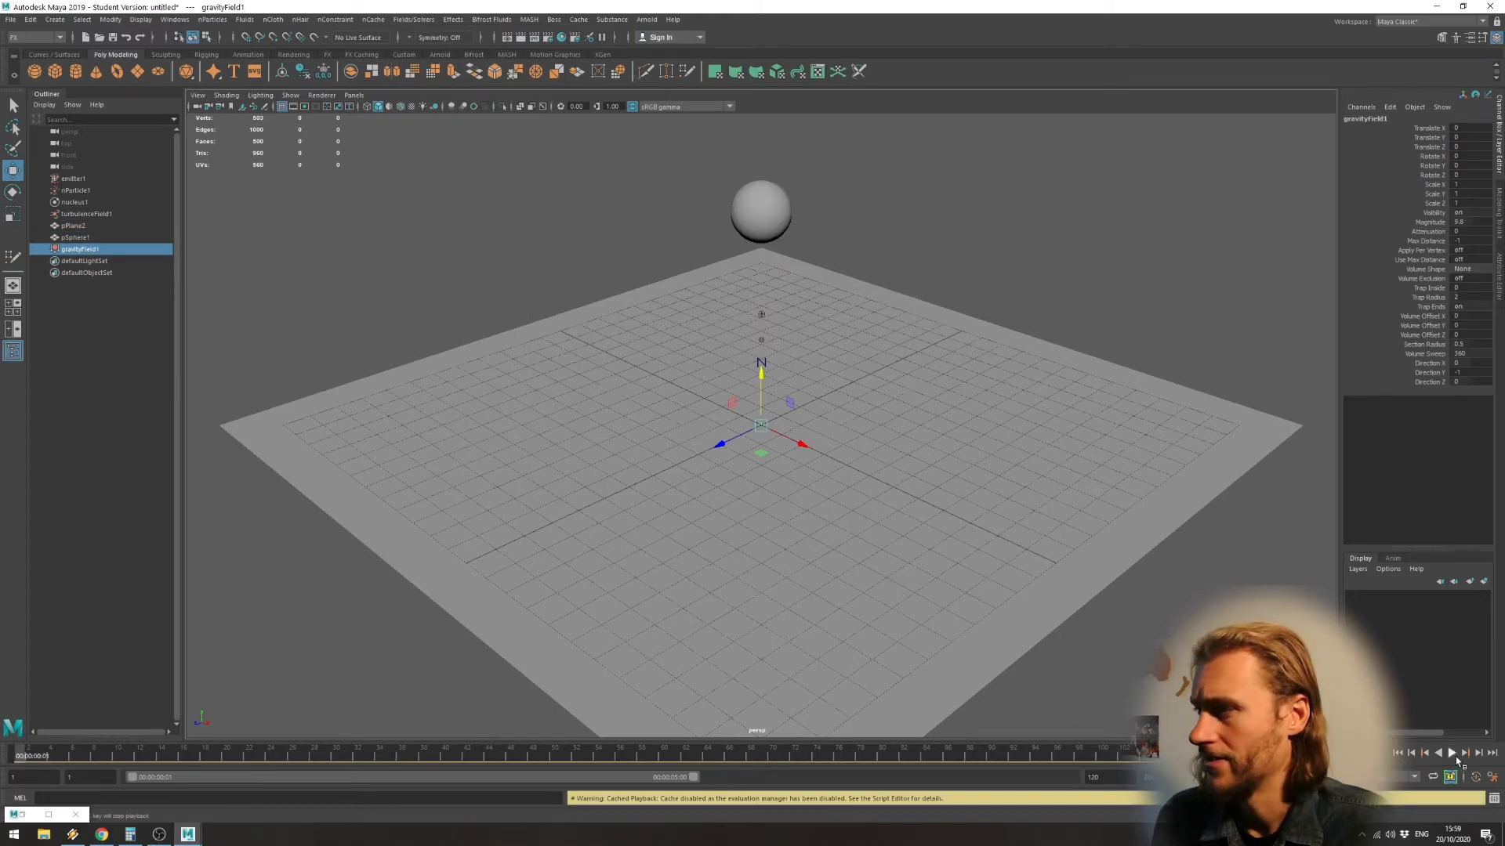
left_click(1451, 753)
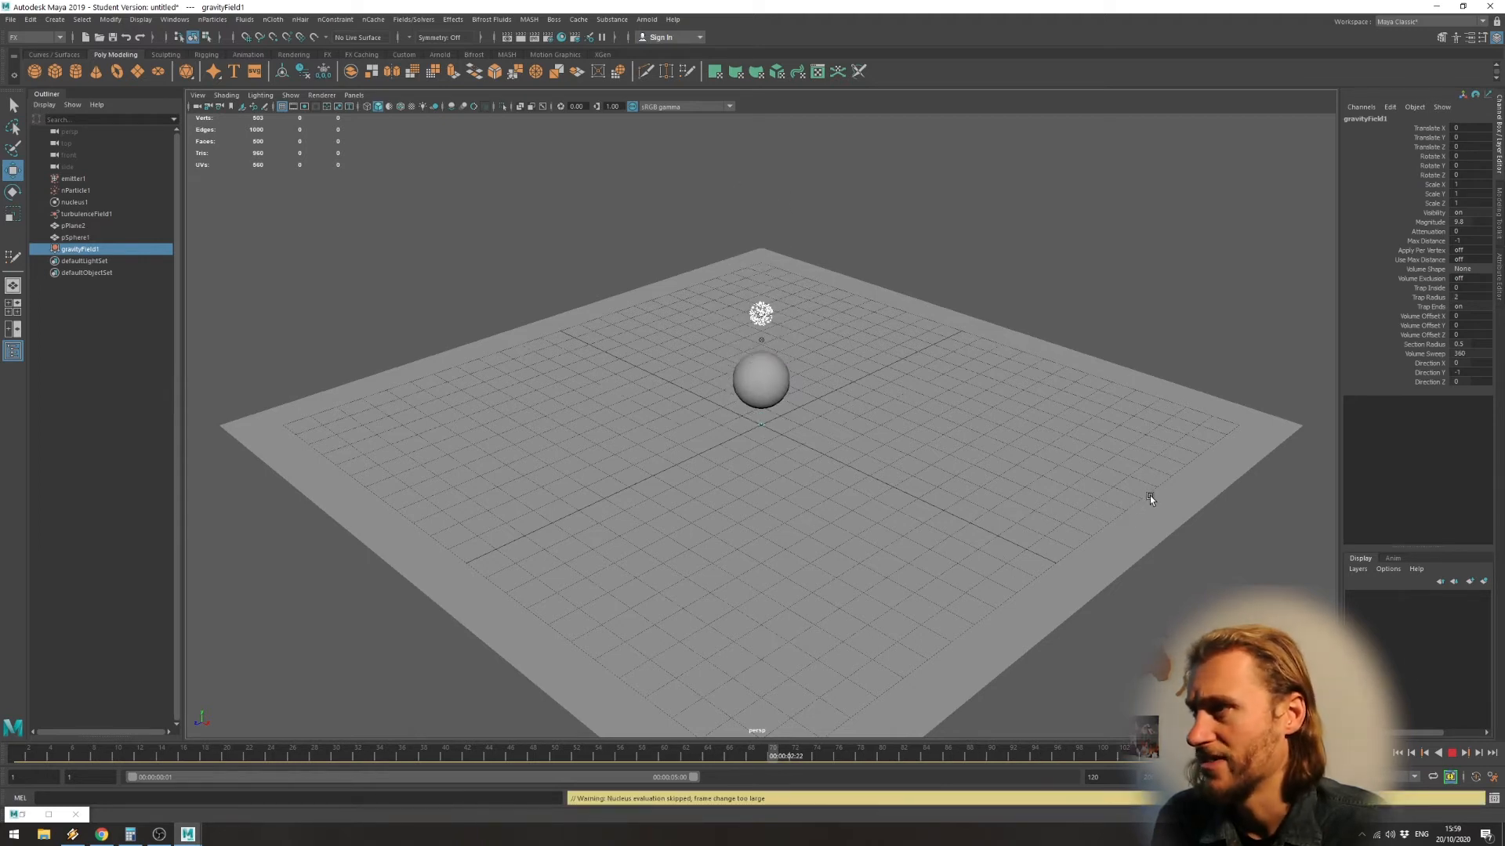
key("Escape")
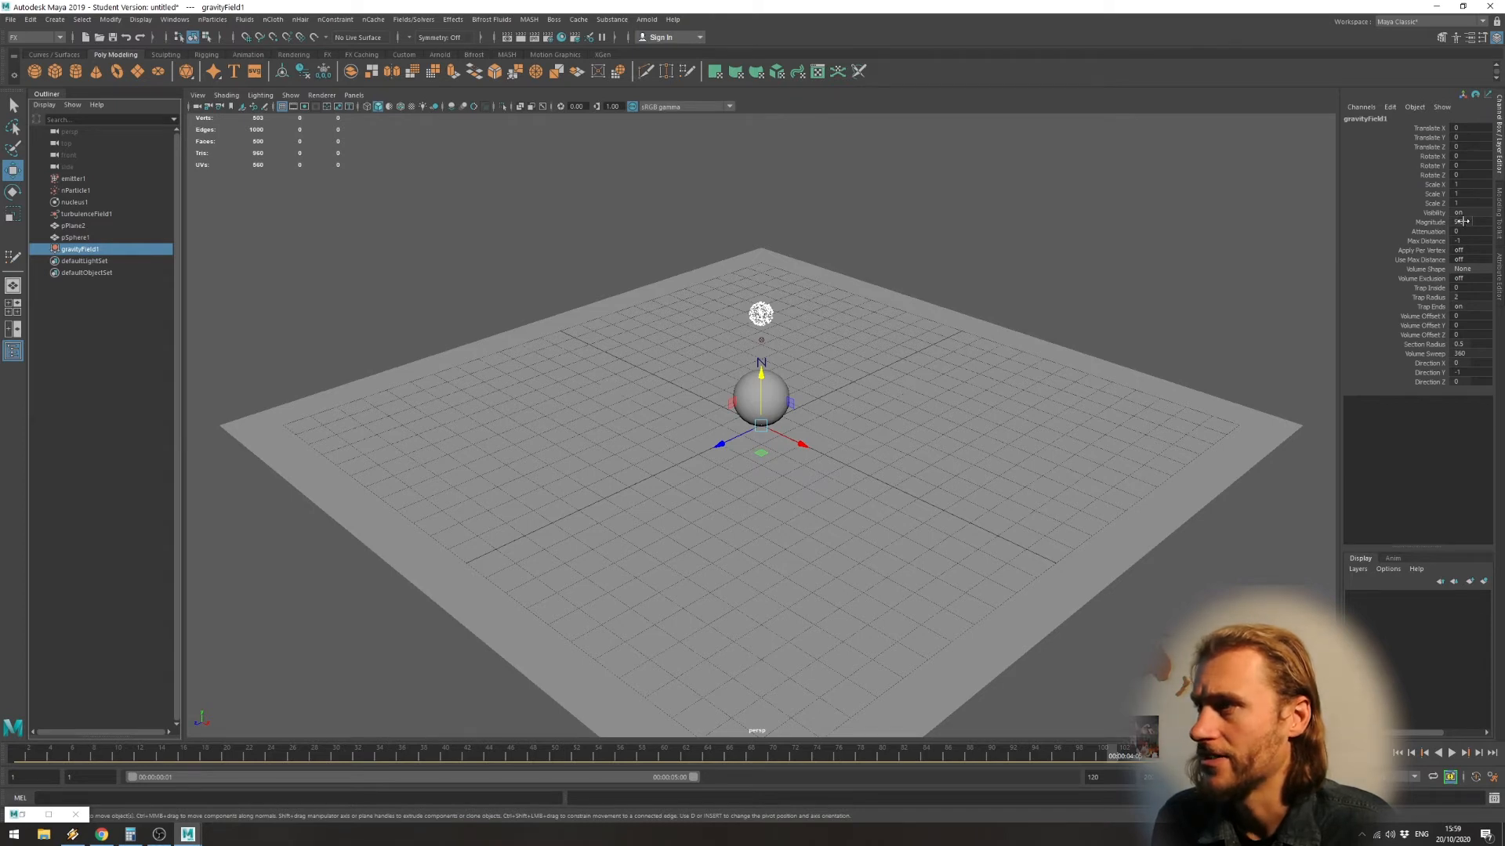
Increase the gravity field's Magnitude substantially and replay the sphere's fall onto the plane
left_click(1431, 222)
middle_click_drag(1091, 217, 1329, 205)
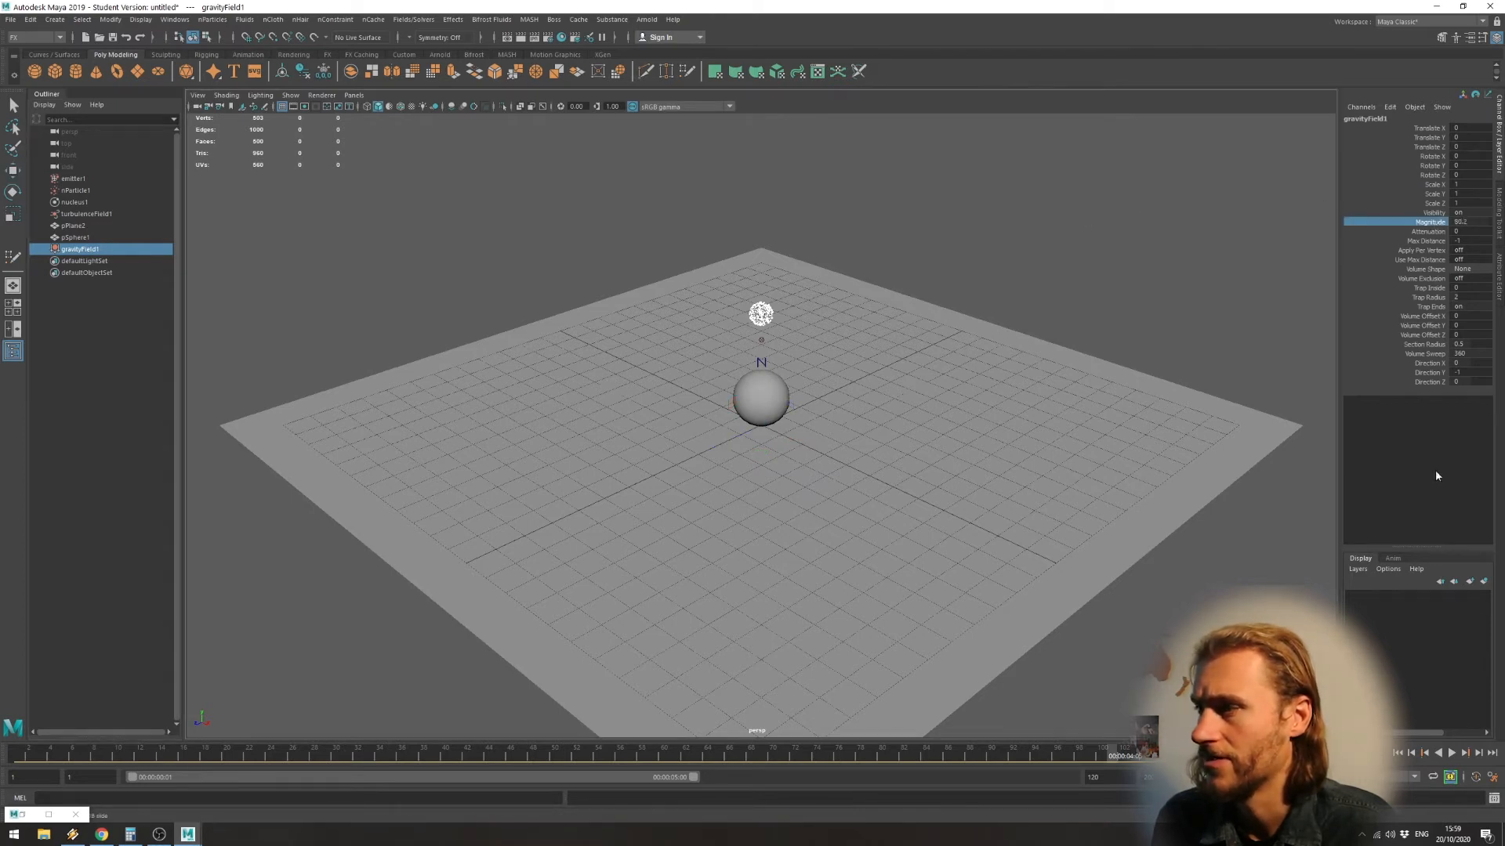
left_click(1452, 753)
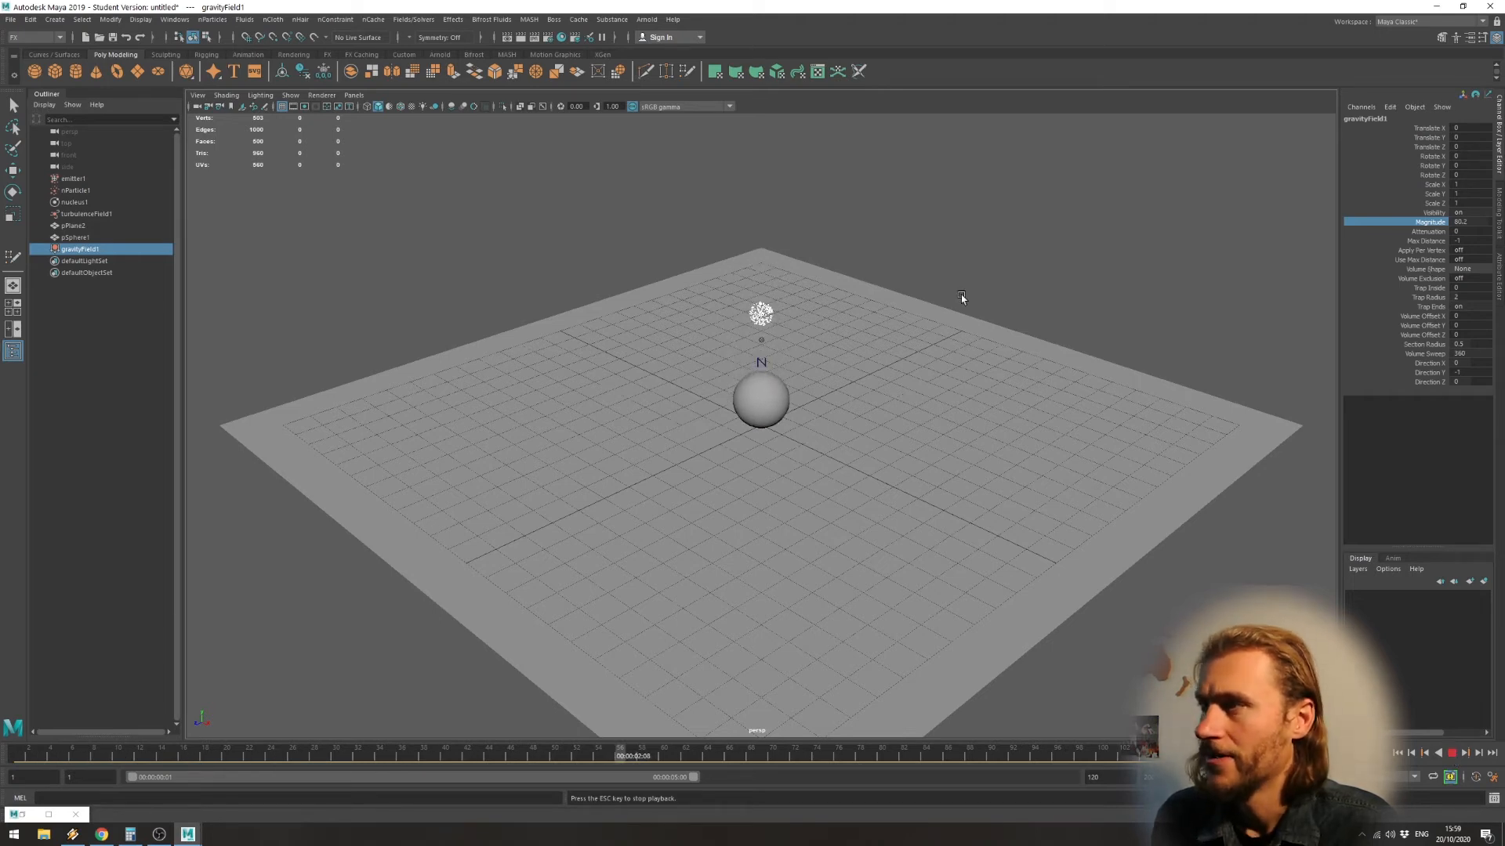
key("Escape")
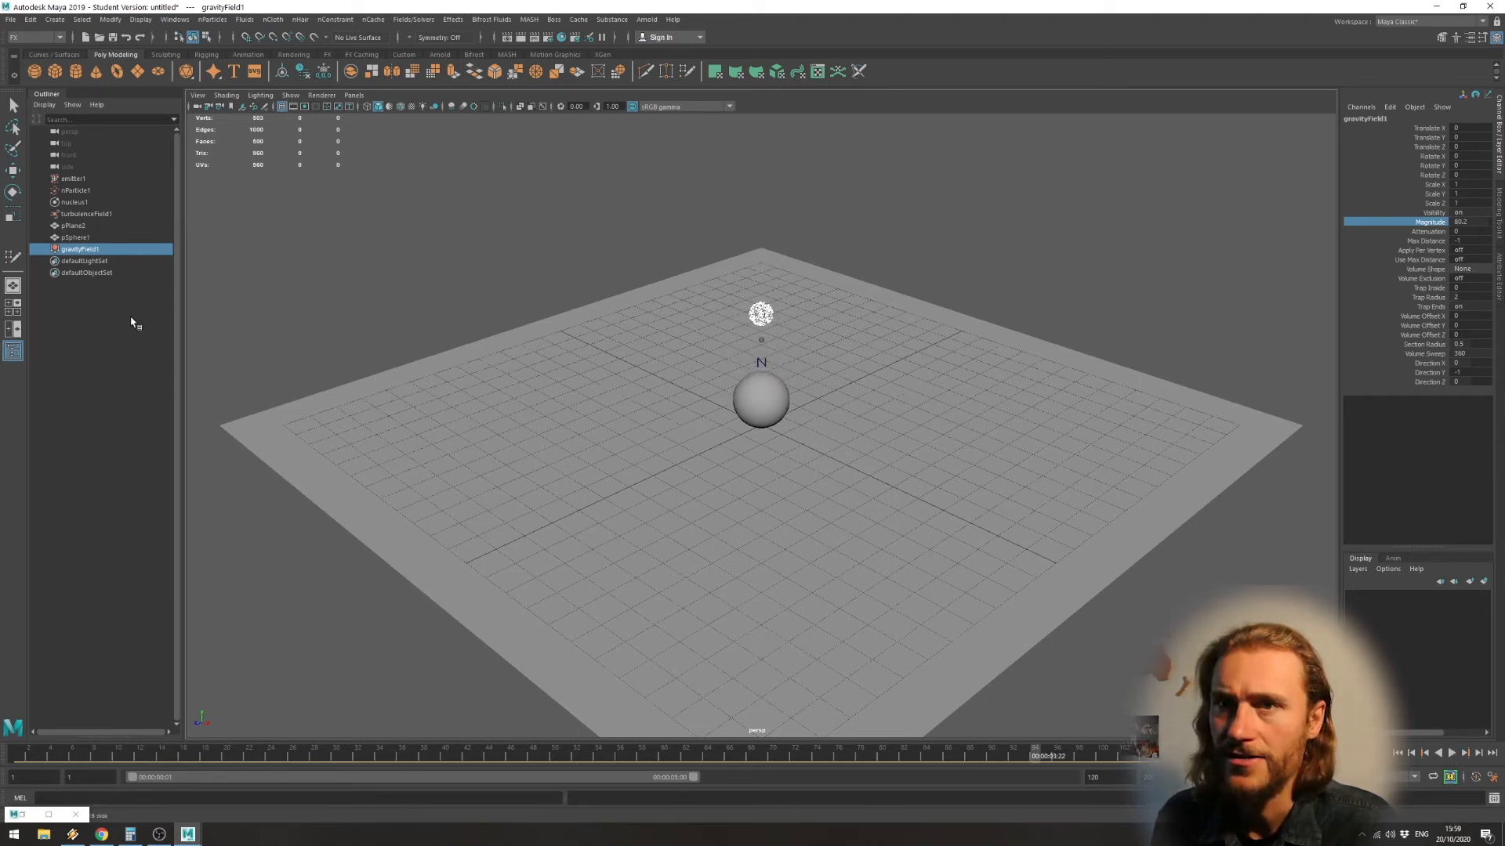
Set the Mass of the sphere's rigid body to 100 and replay the simulation
left_click(99, 237)
key("w")
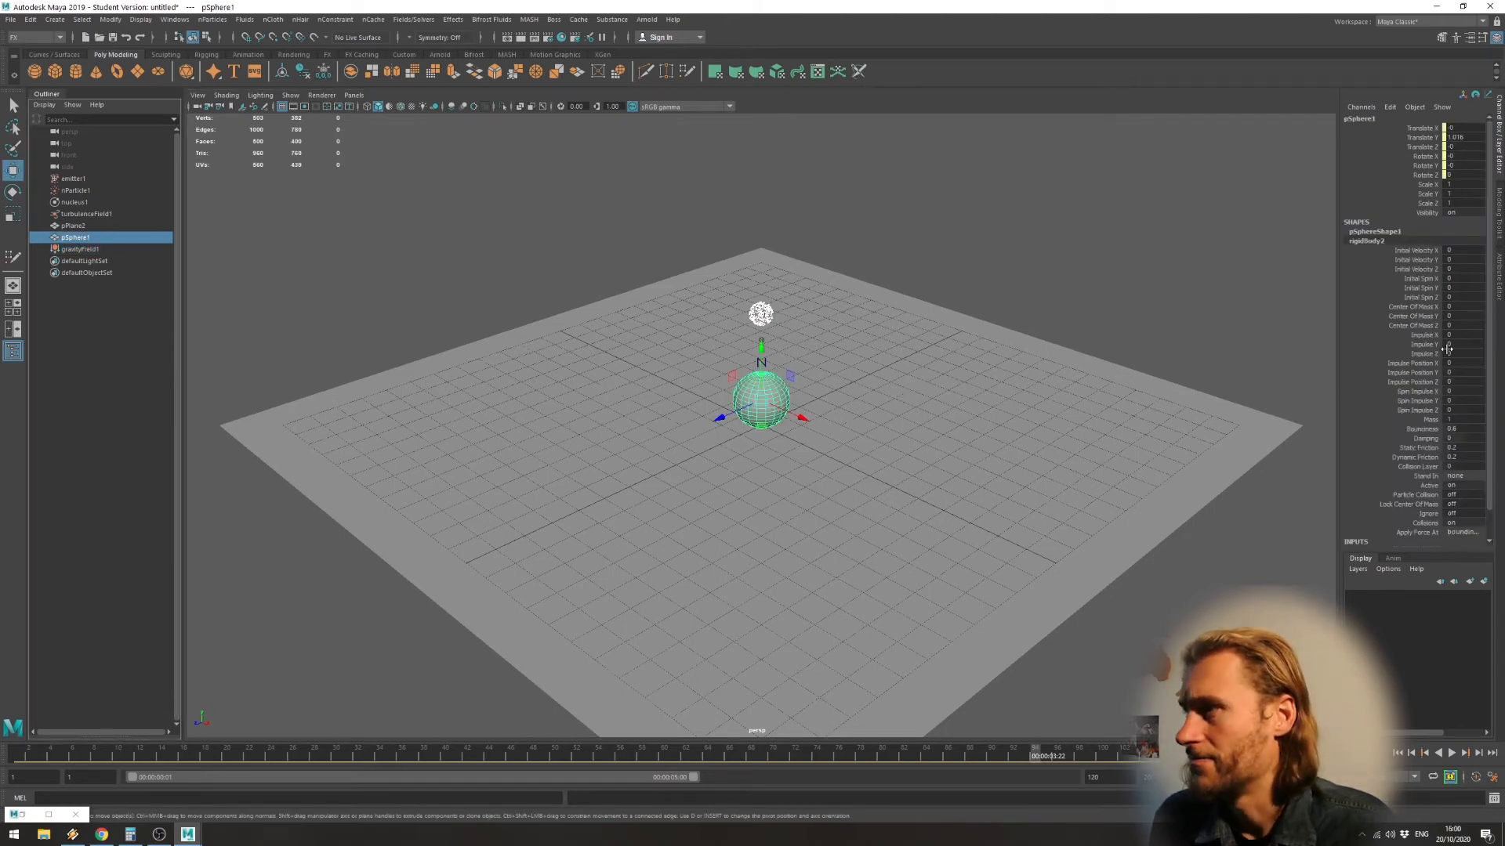
left_click(1438, 420)
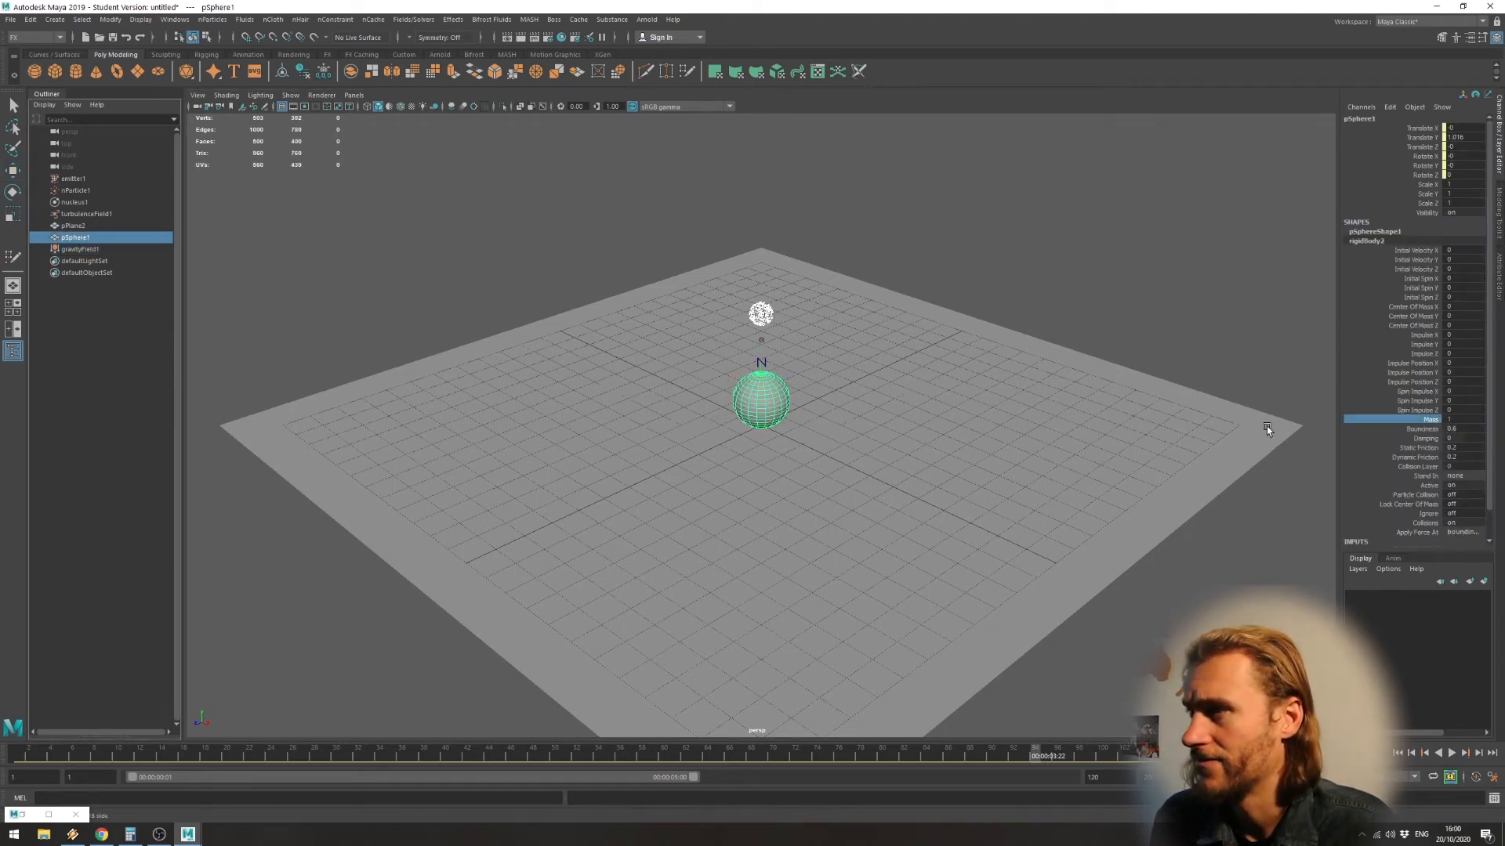
middle_click_drag(743, 238, 1454, 242)
left_click(1451, 753)
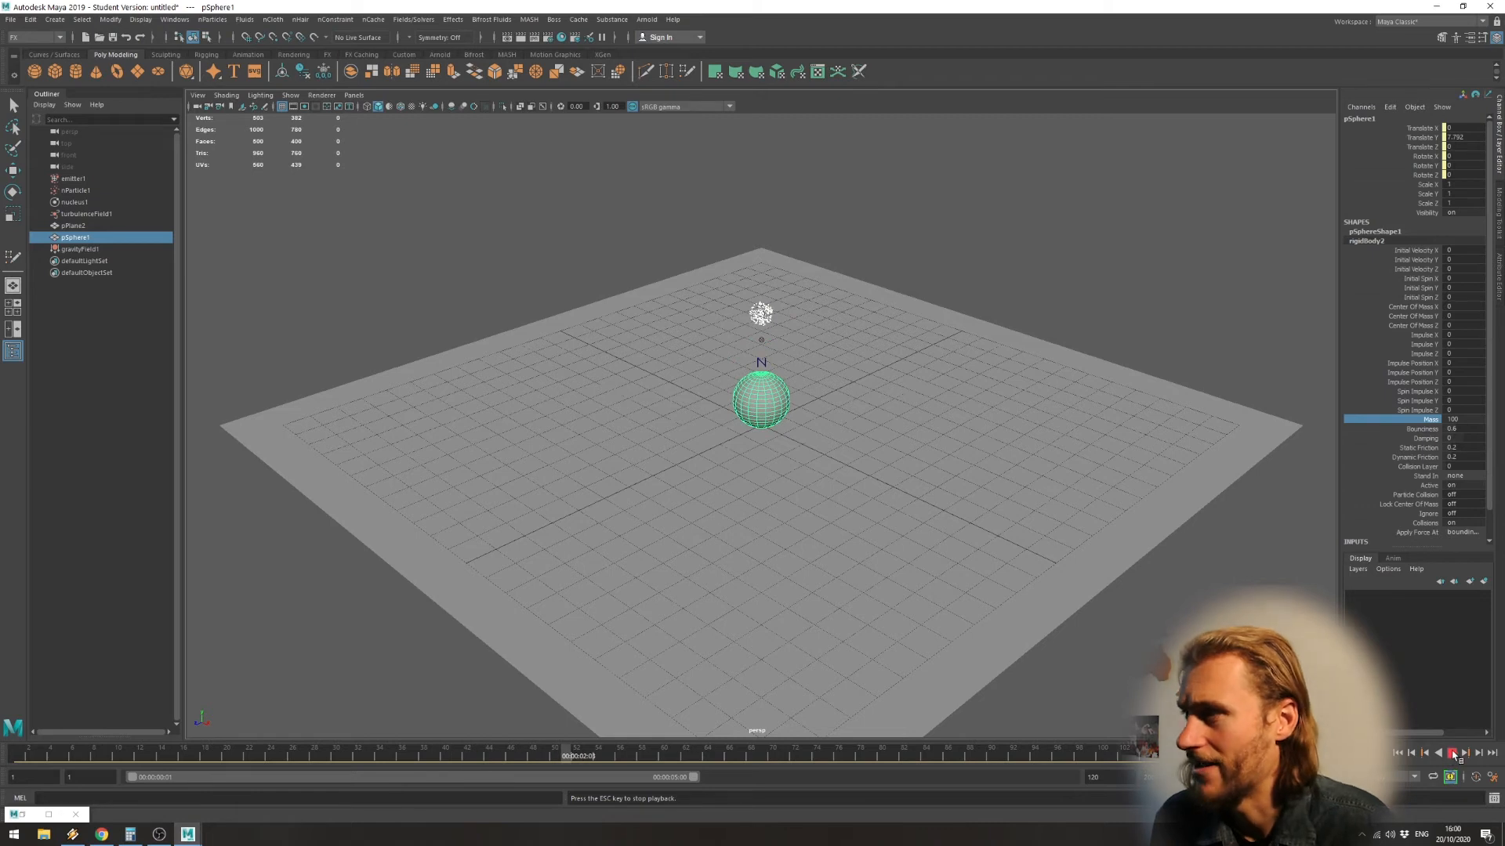
key("Escape")
Set the sphere's rigid body Bounciness to 2 and Damping to 10, and replay the simulation from the first frame
left_click(1424, 429)
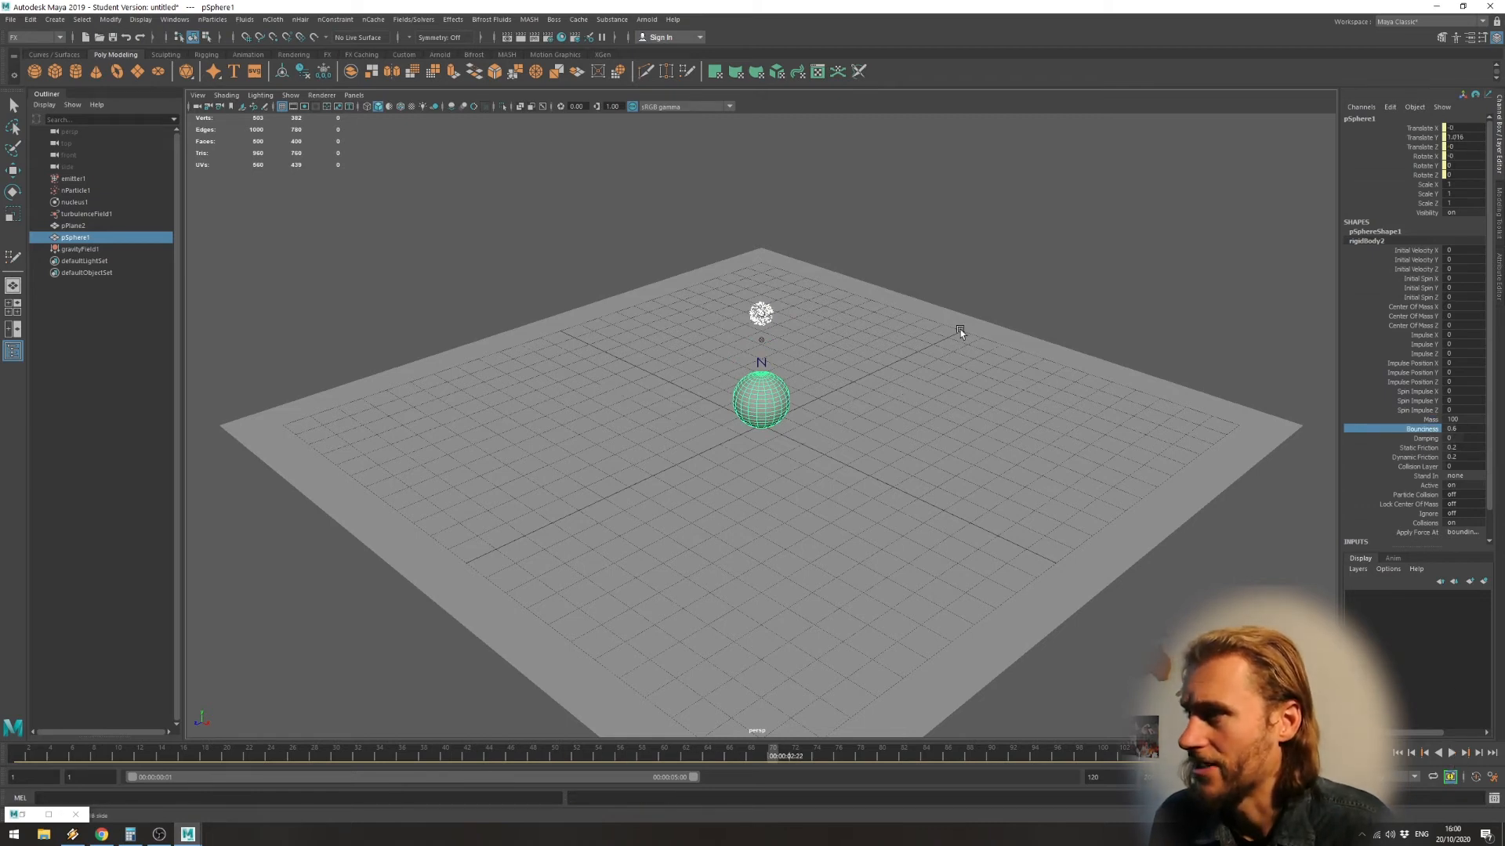
left_click(1424, 439)
type("10")
key("Return")
left_click(1402, 753)
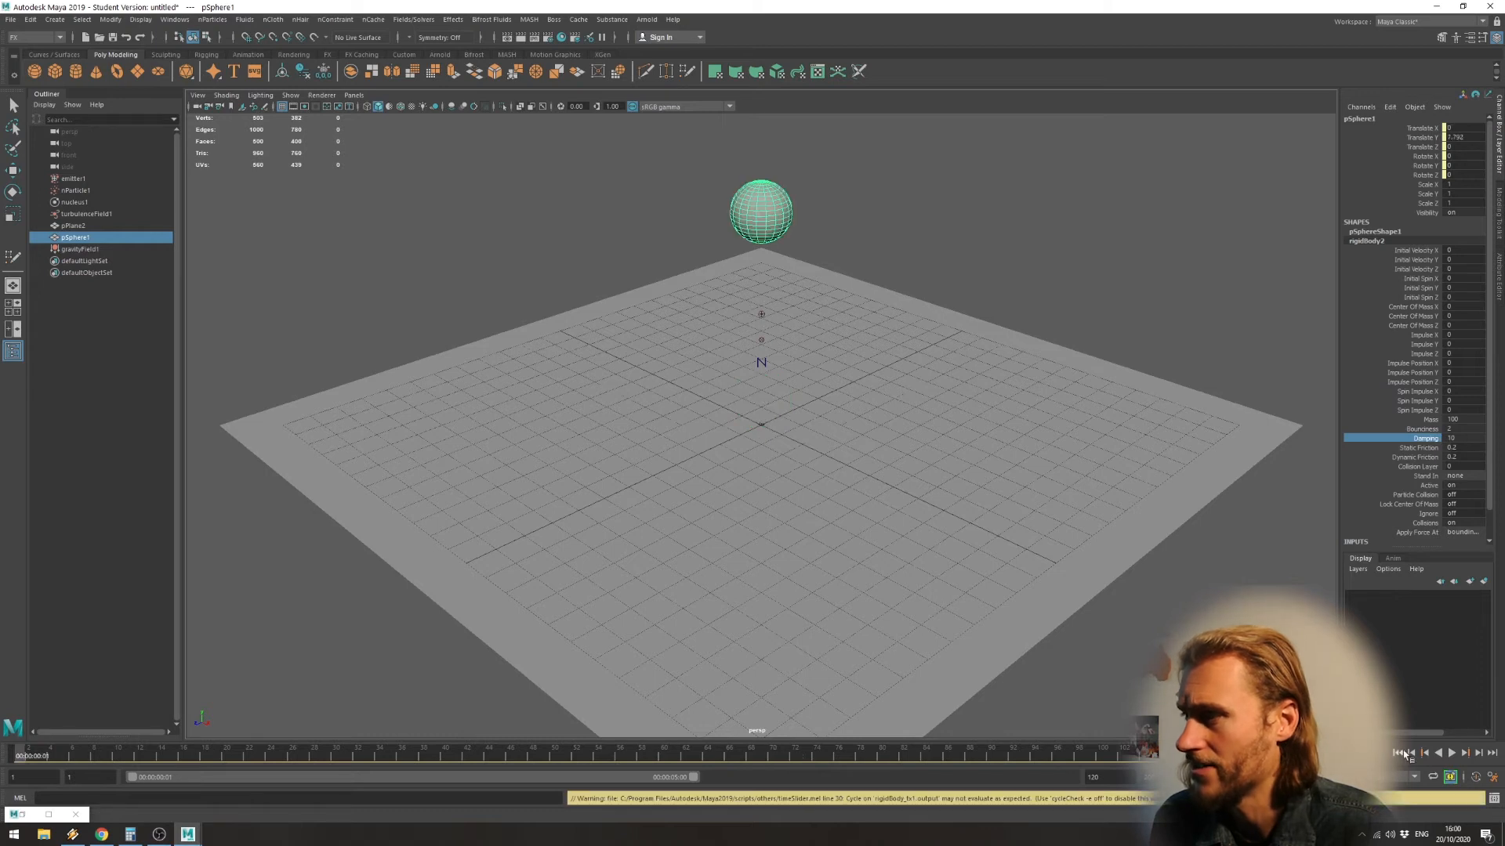
left_click(1450, 752)
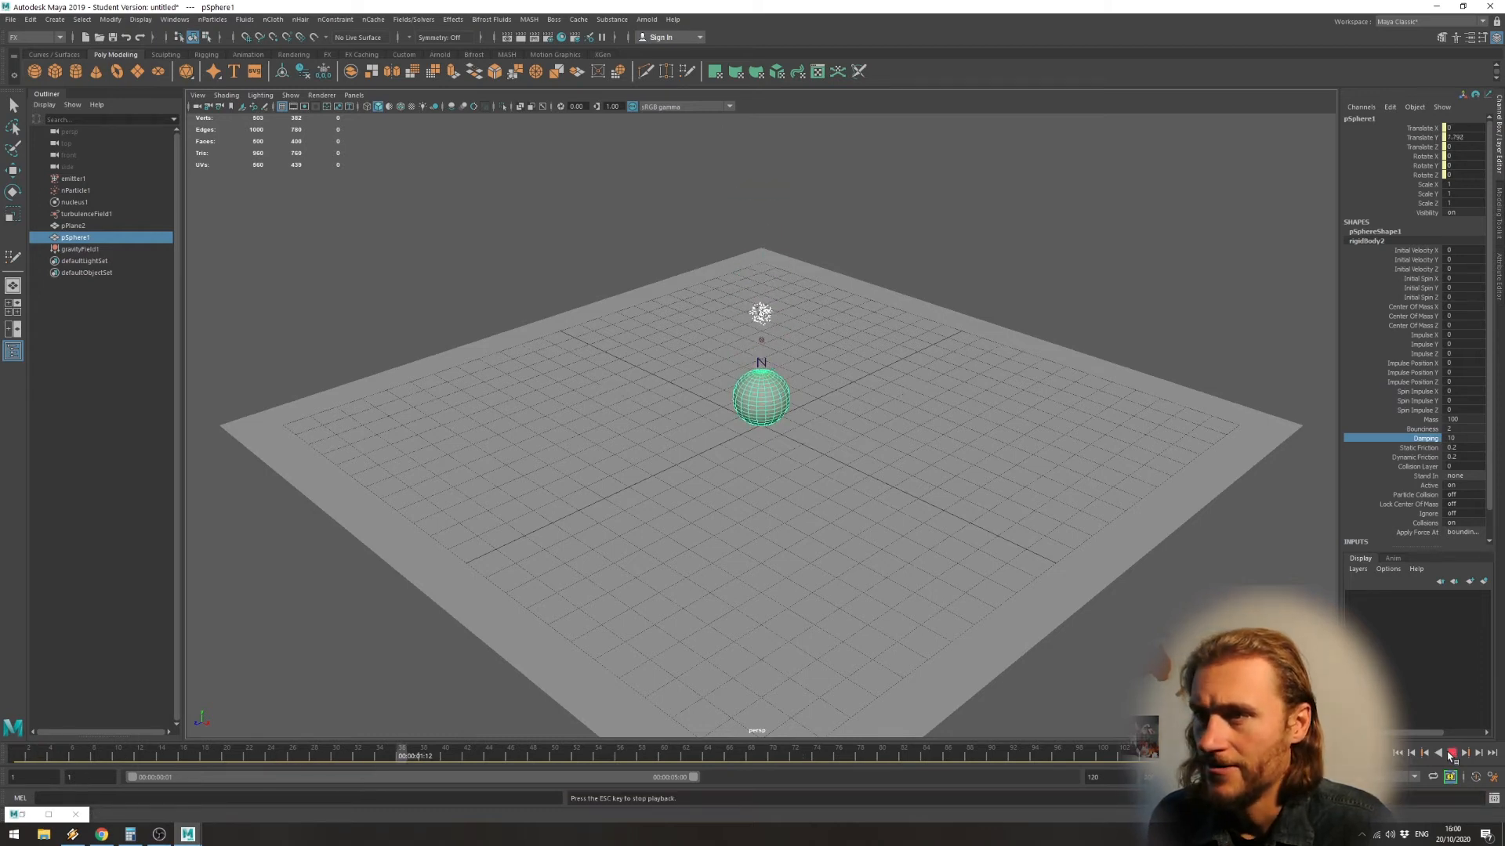
key("Escape")
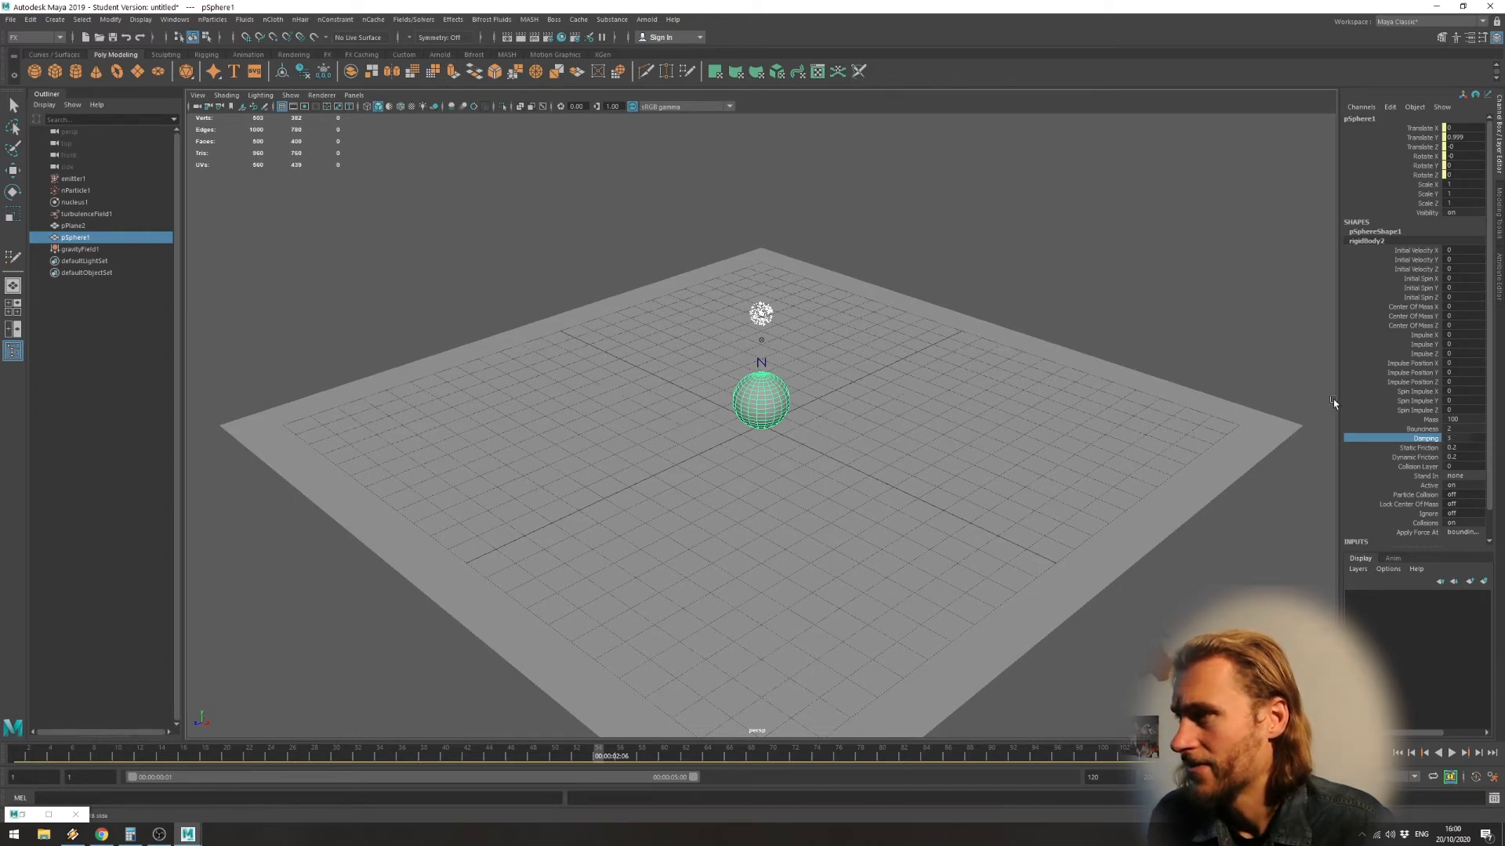
Set the Bounciness of the sphere's rigid body to 0 and replay the fall from the first frame
left_click(1413, 428)
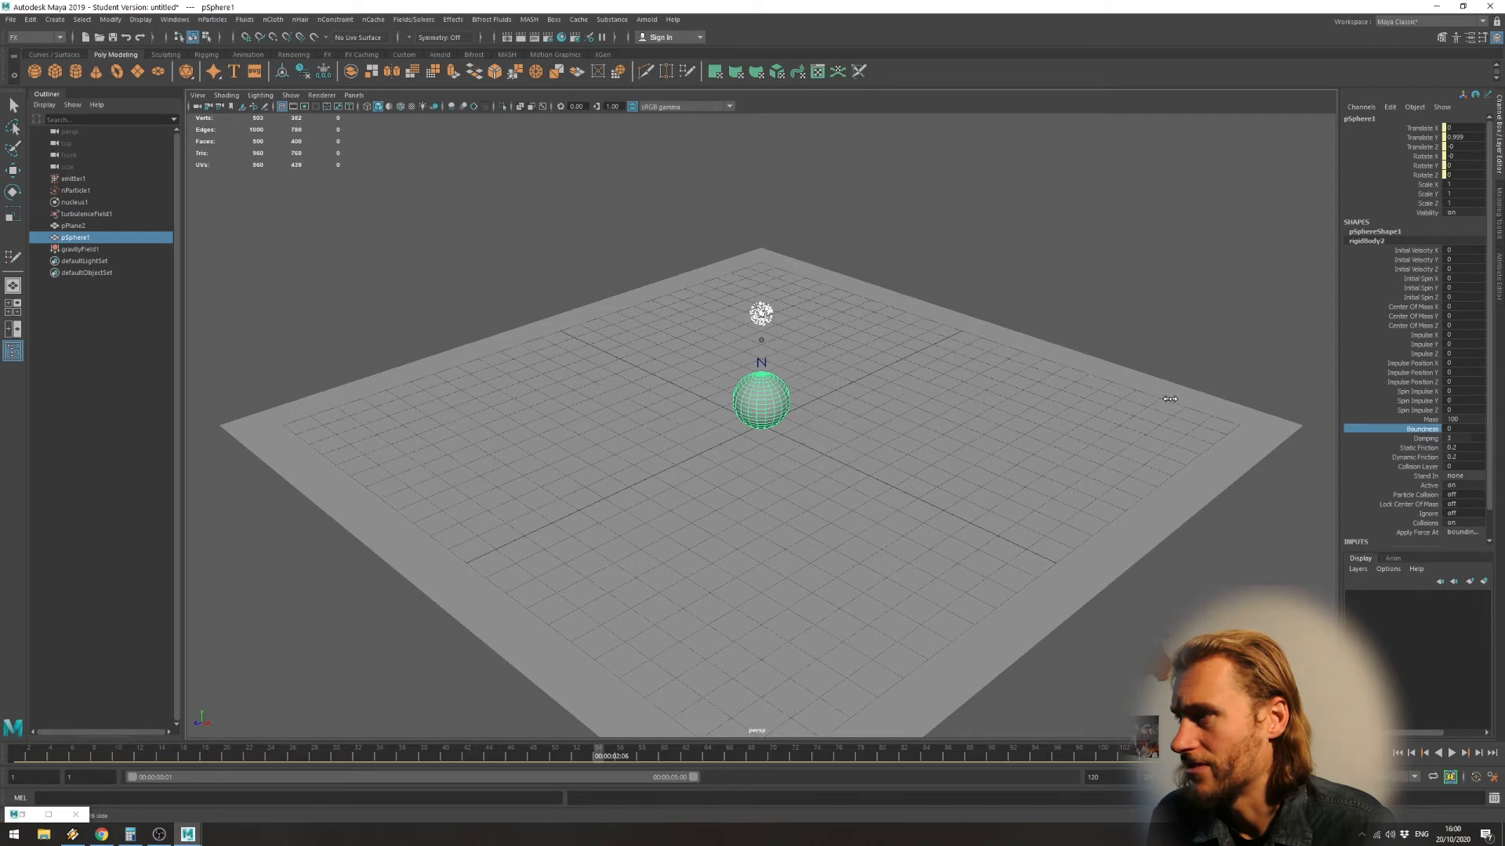
left_click(1397, 753)
left_click(1451, 753)
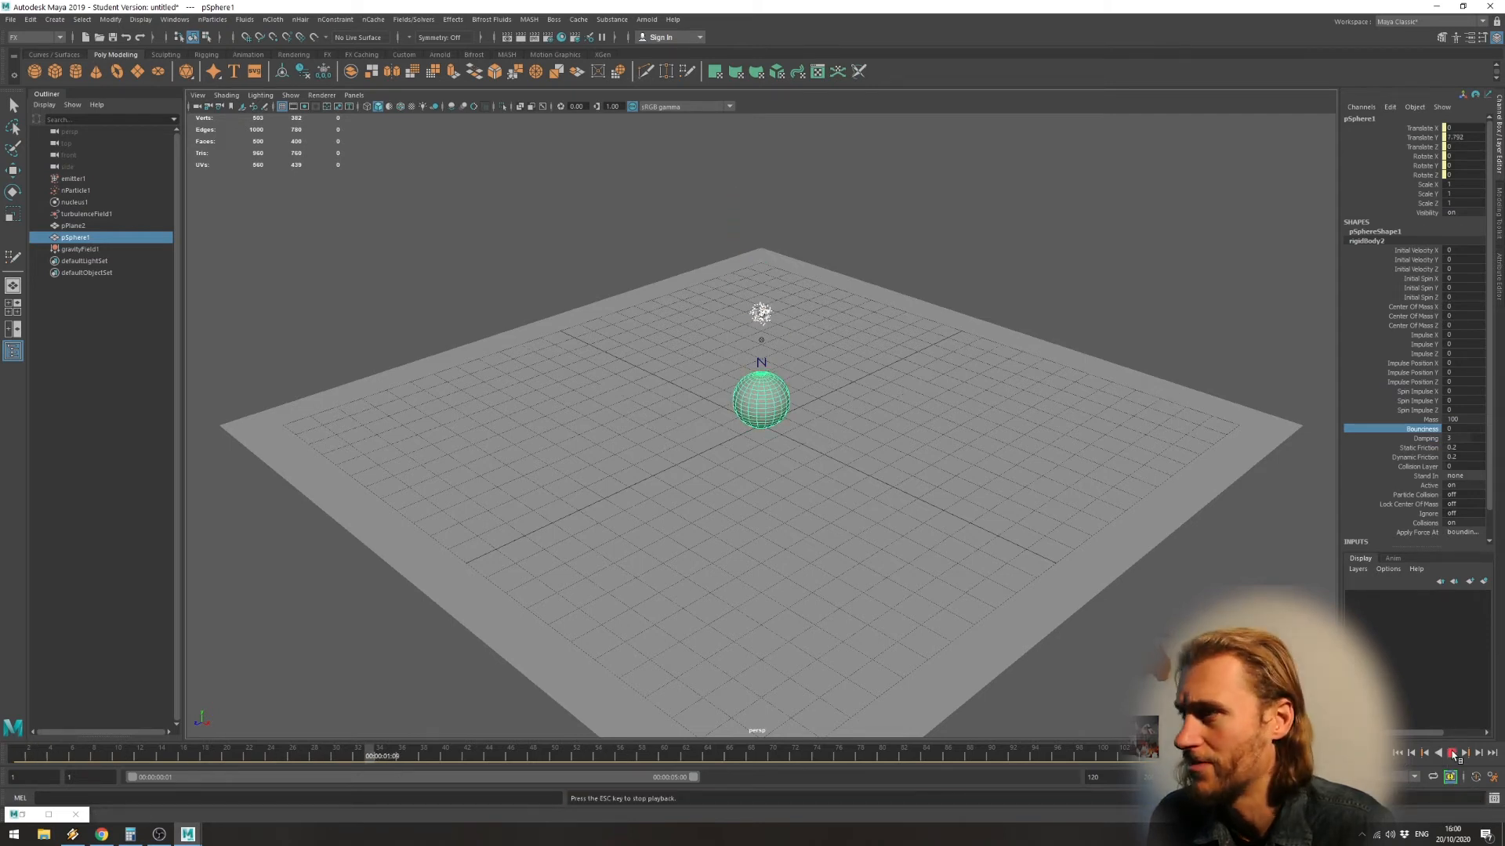
left_click(1452, 753)
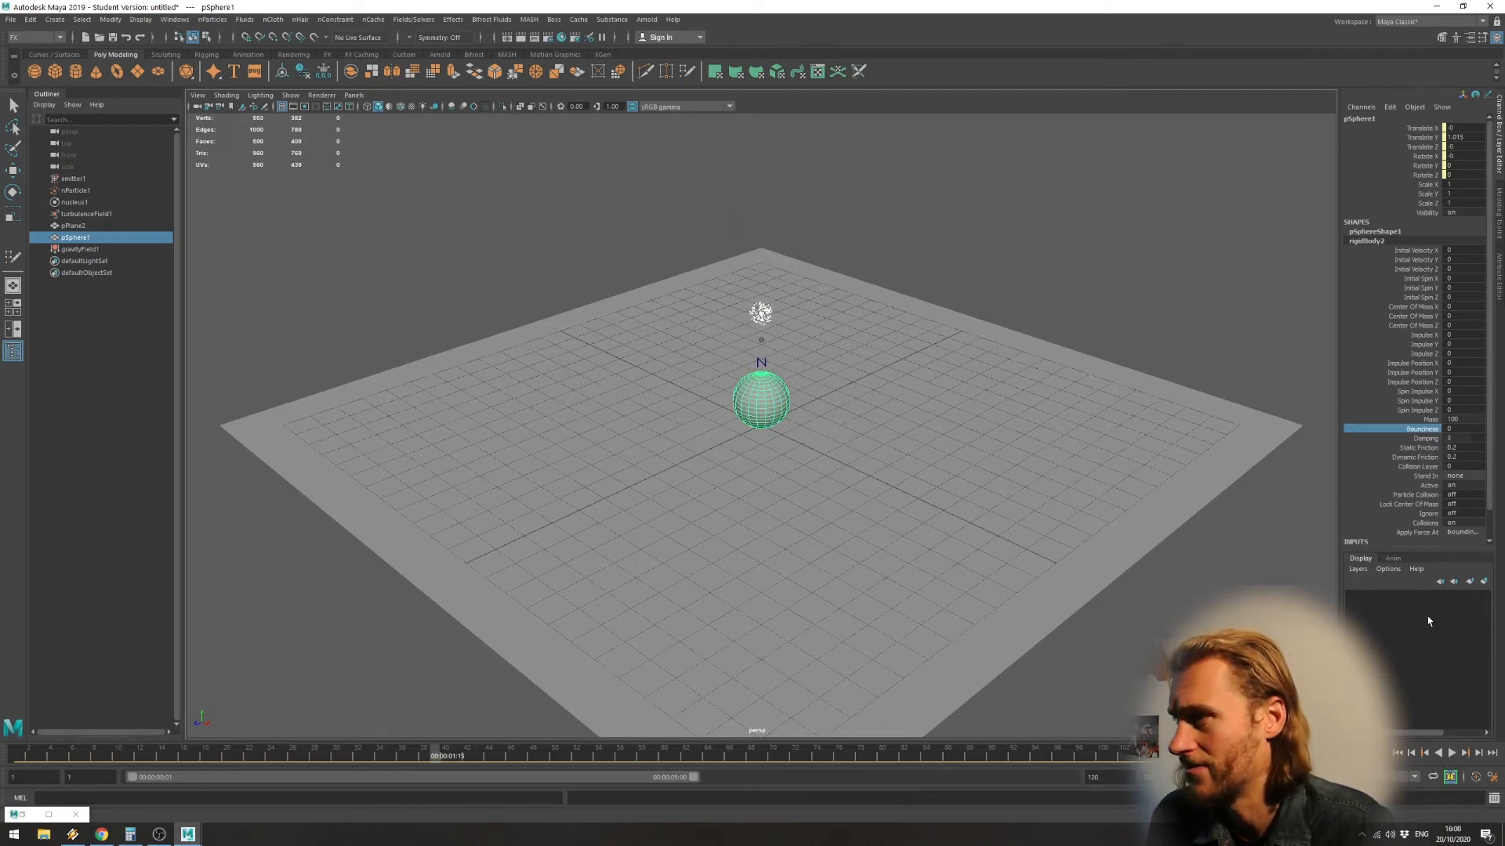
Bake the sphere's rigid-body simulation into keyframes and play the baked animation from the first frame
scroll(1432, 455, "down", 1)
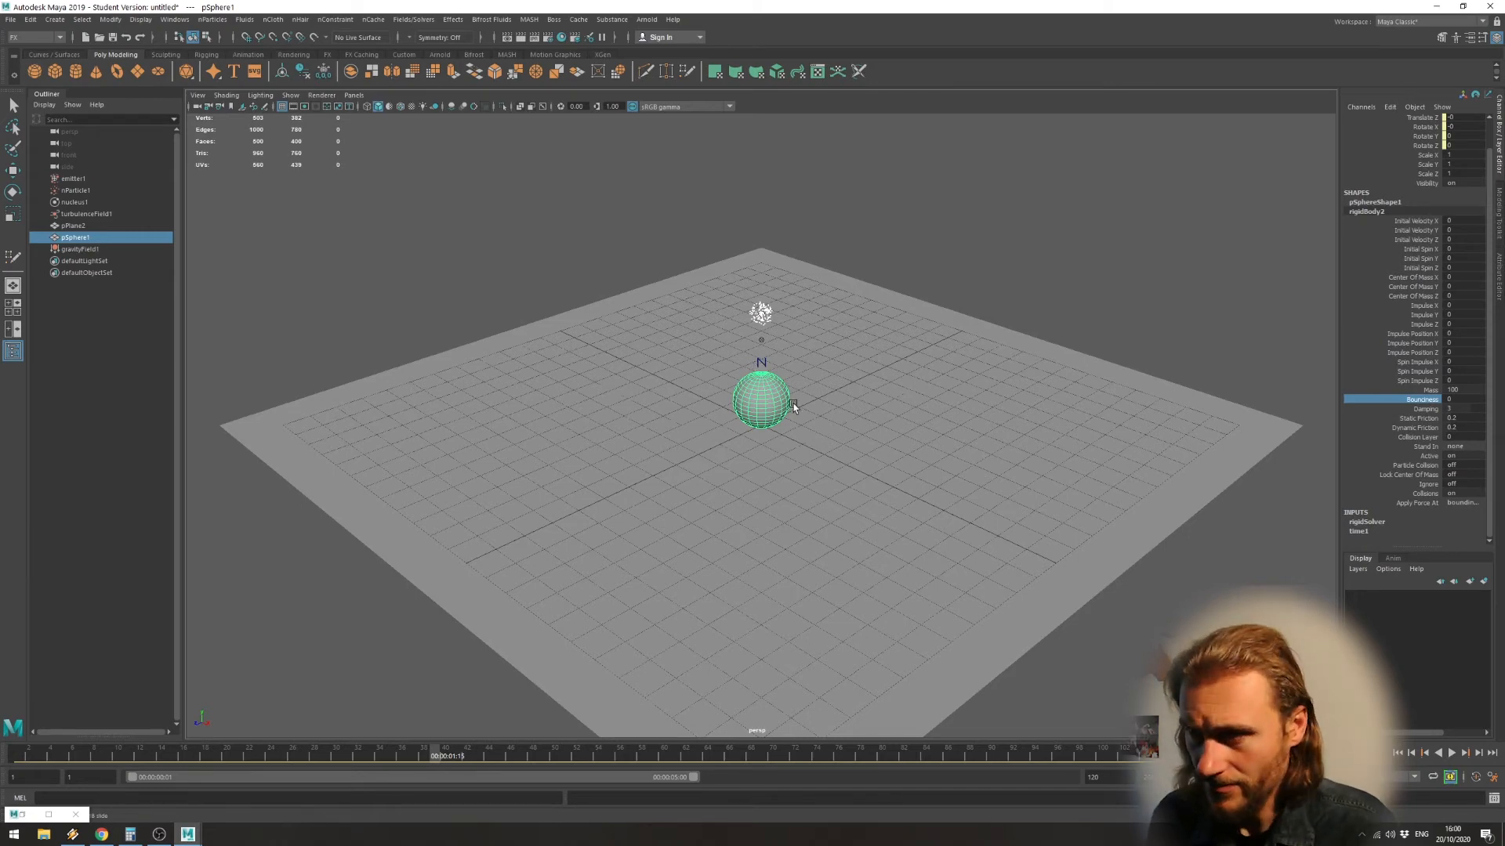
left_click(1007, 429)
left_click(773, 408)
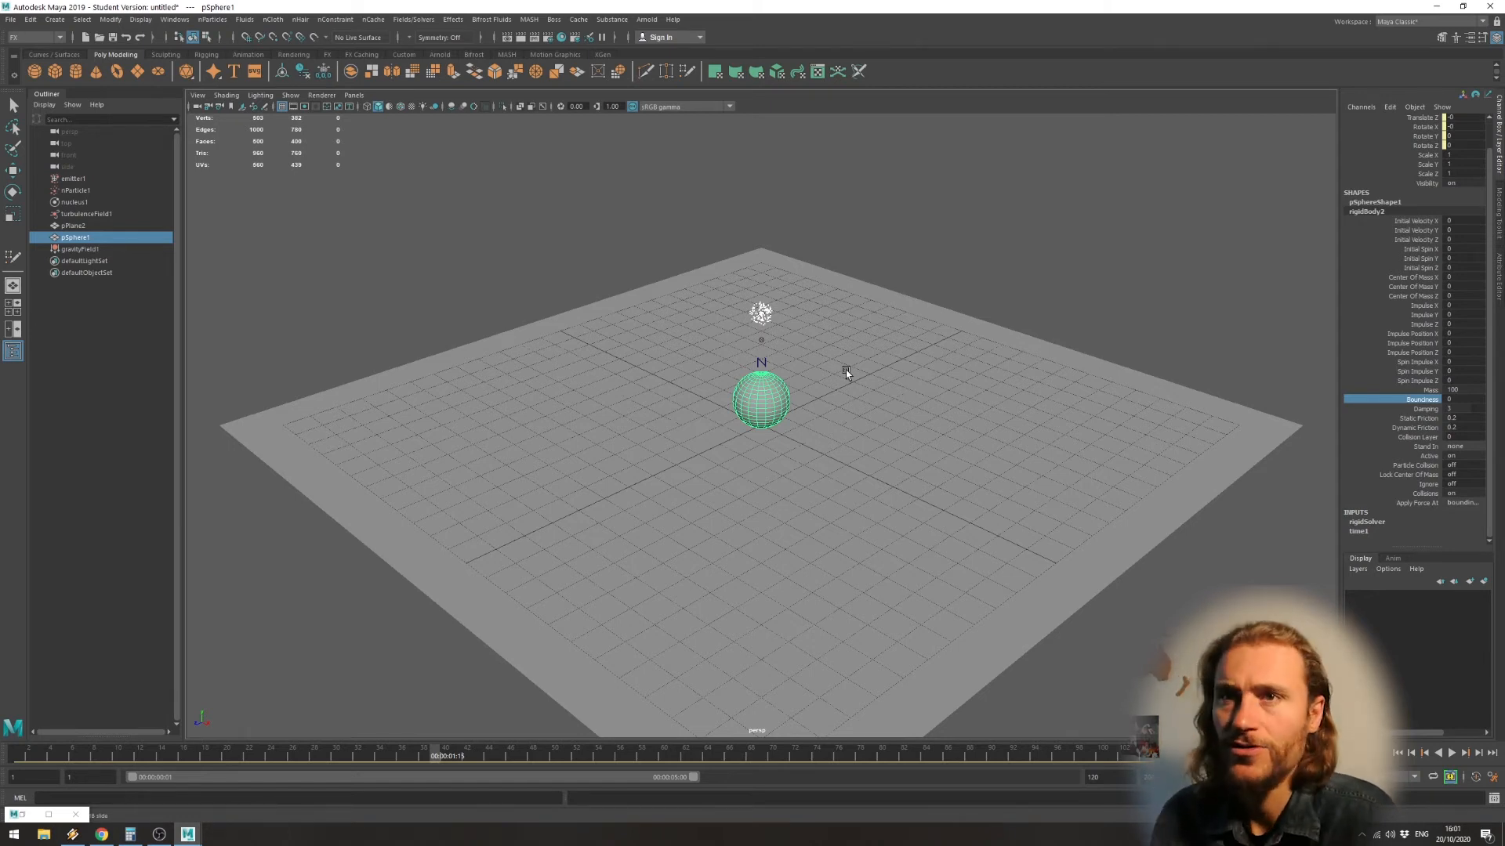
left_click(31, 20)
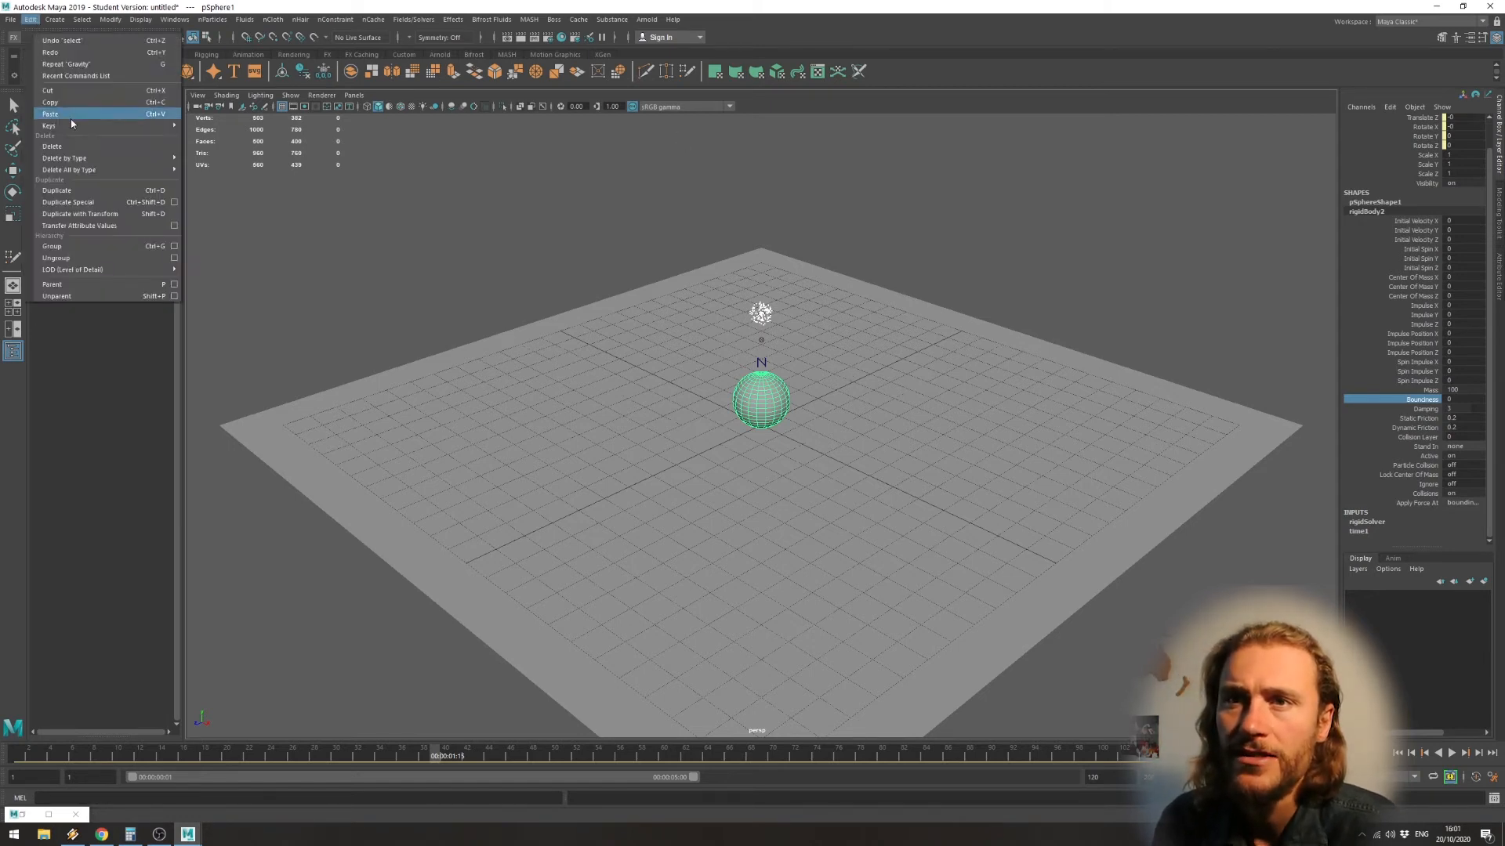
left_click(31, 20)
left_click(33, 21)
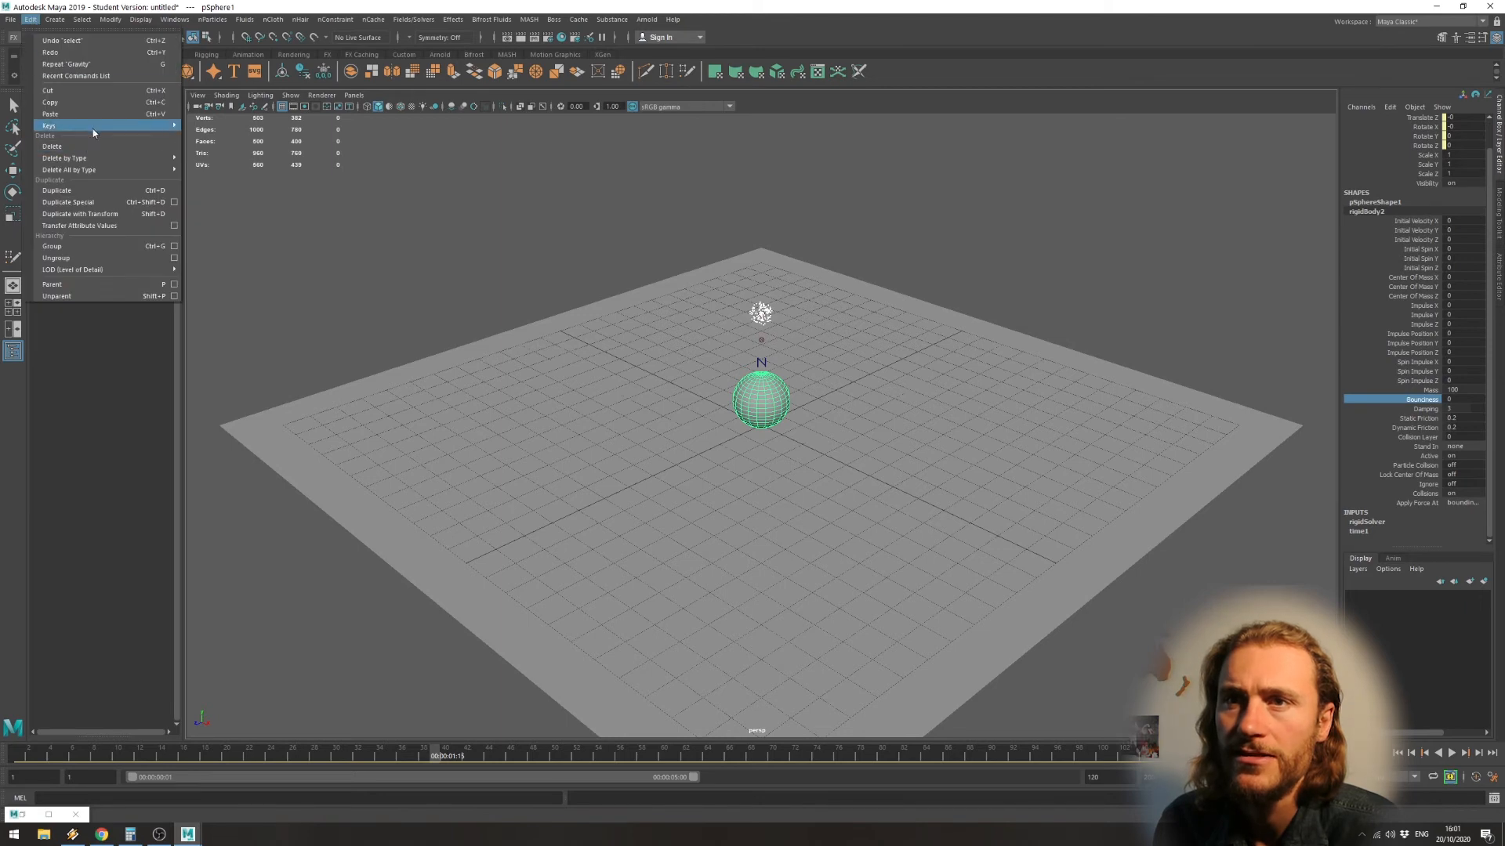
mouse_move(93, 126)
left_click(244, 200)
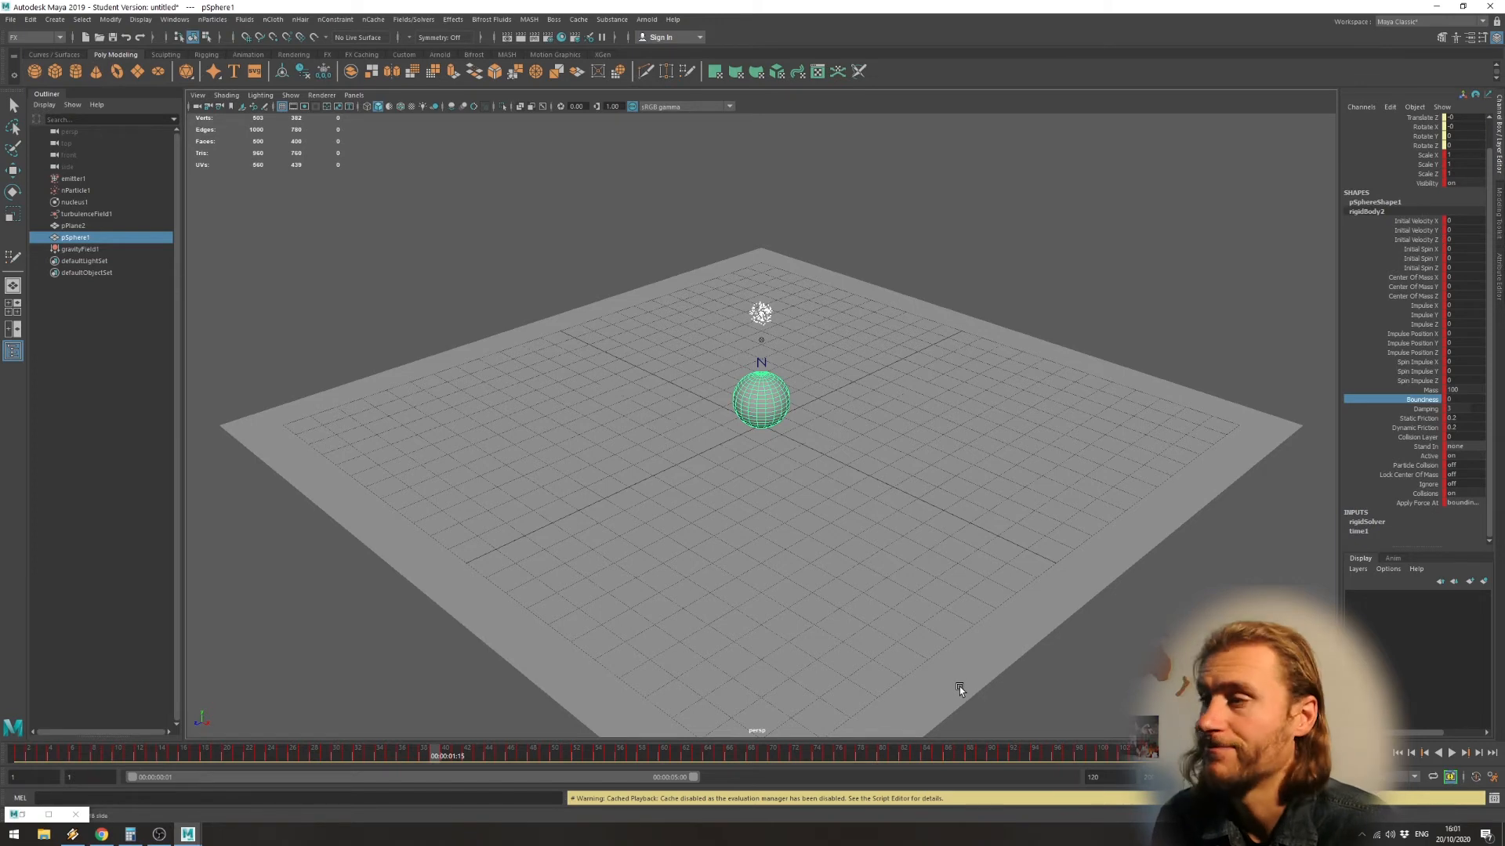
left_click(1398, 753)
left_click(1450, 753)
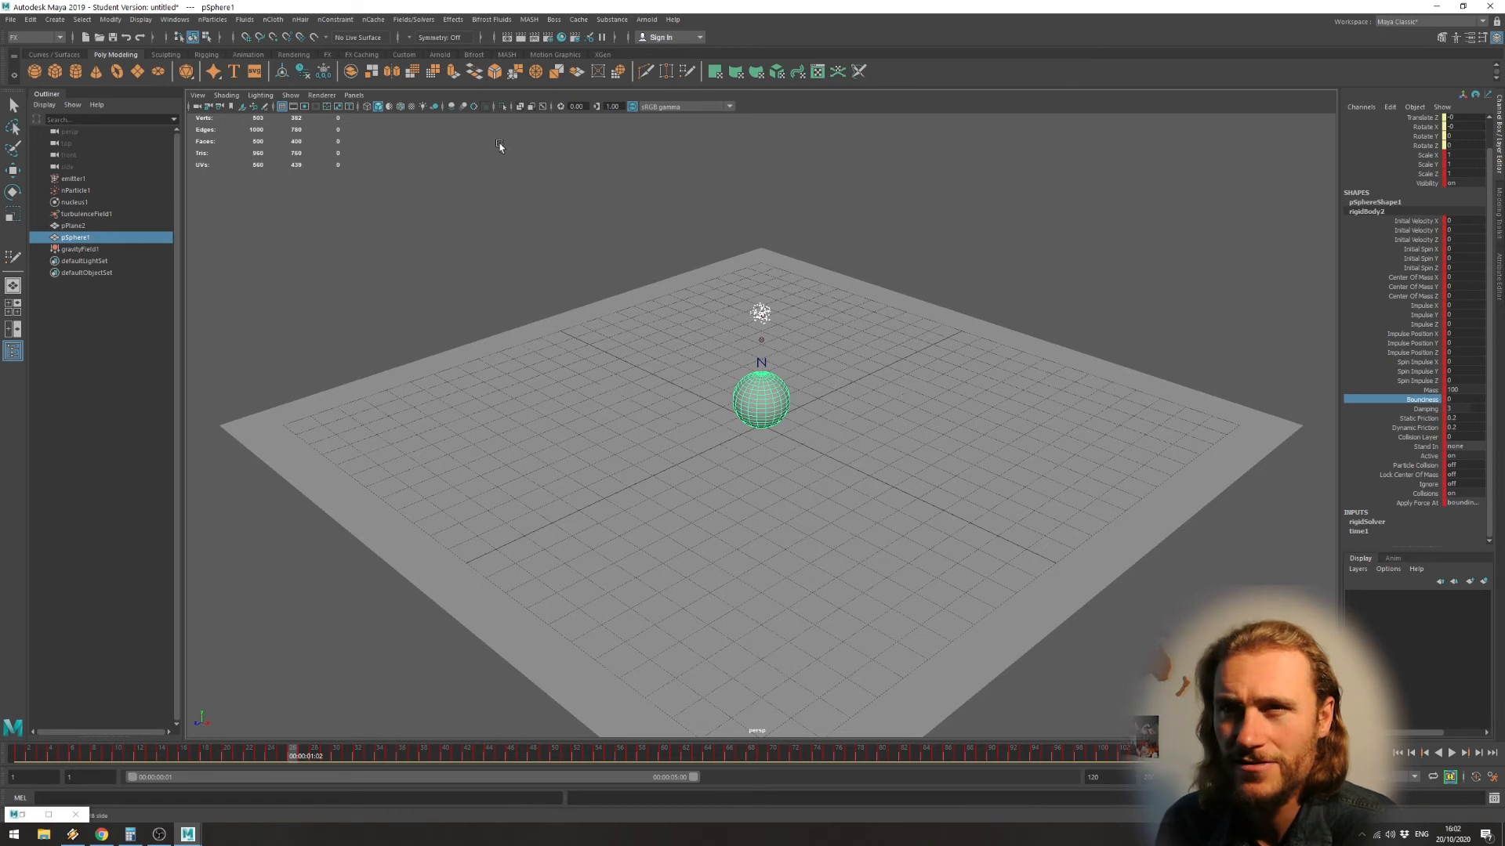
left_click(213, 20)
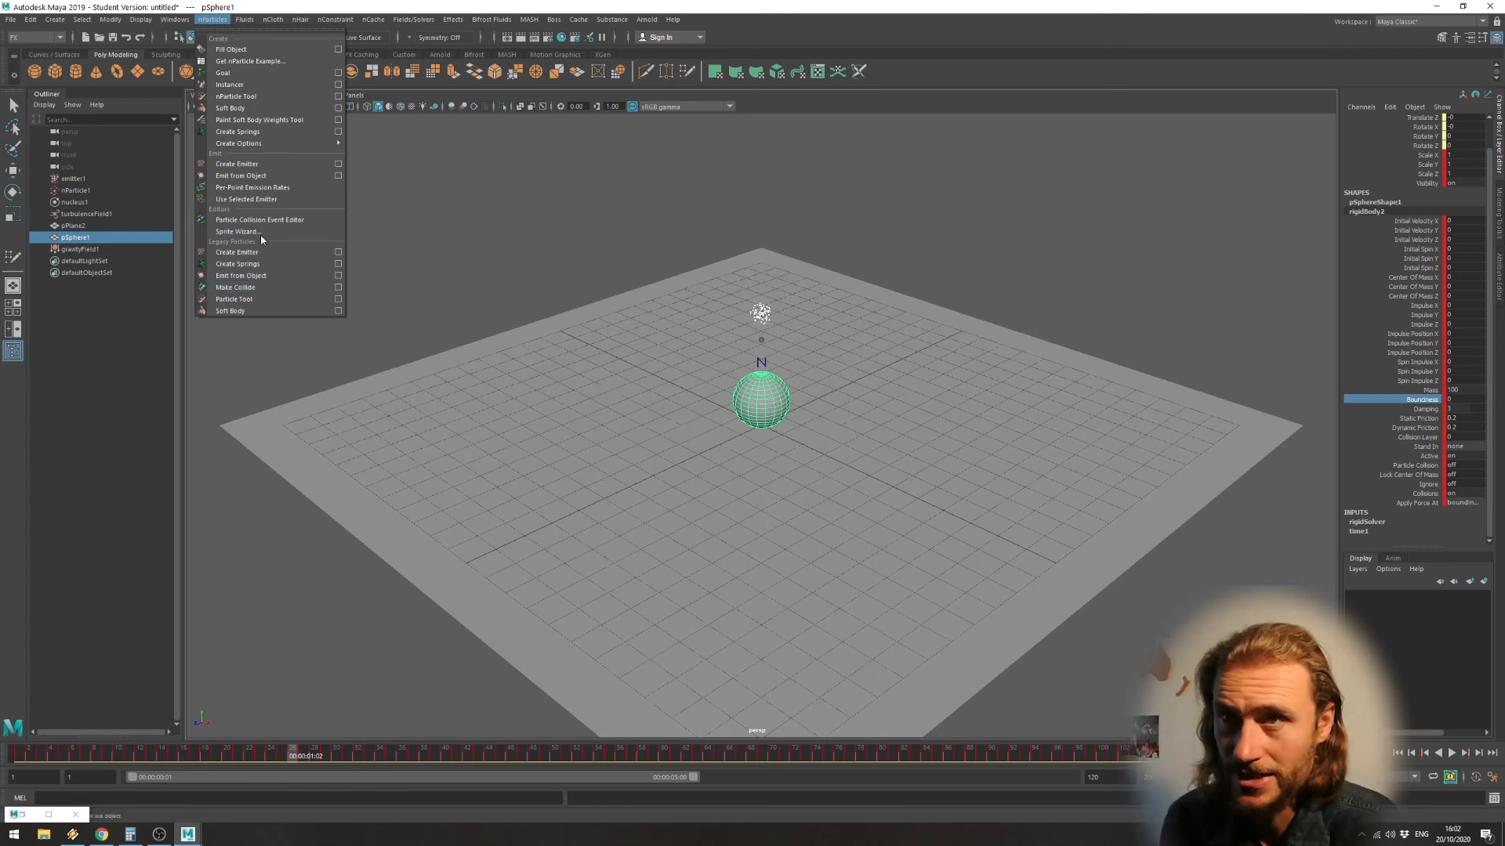
mouse_move(246, 20)
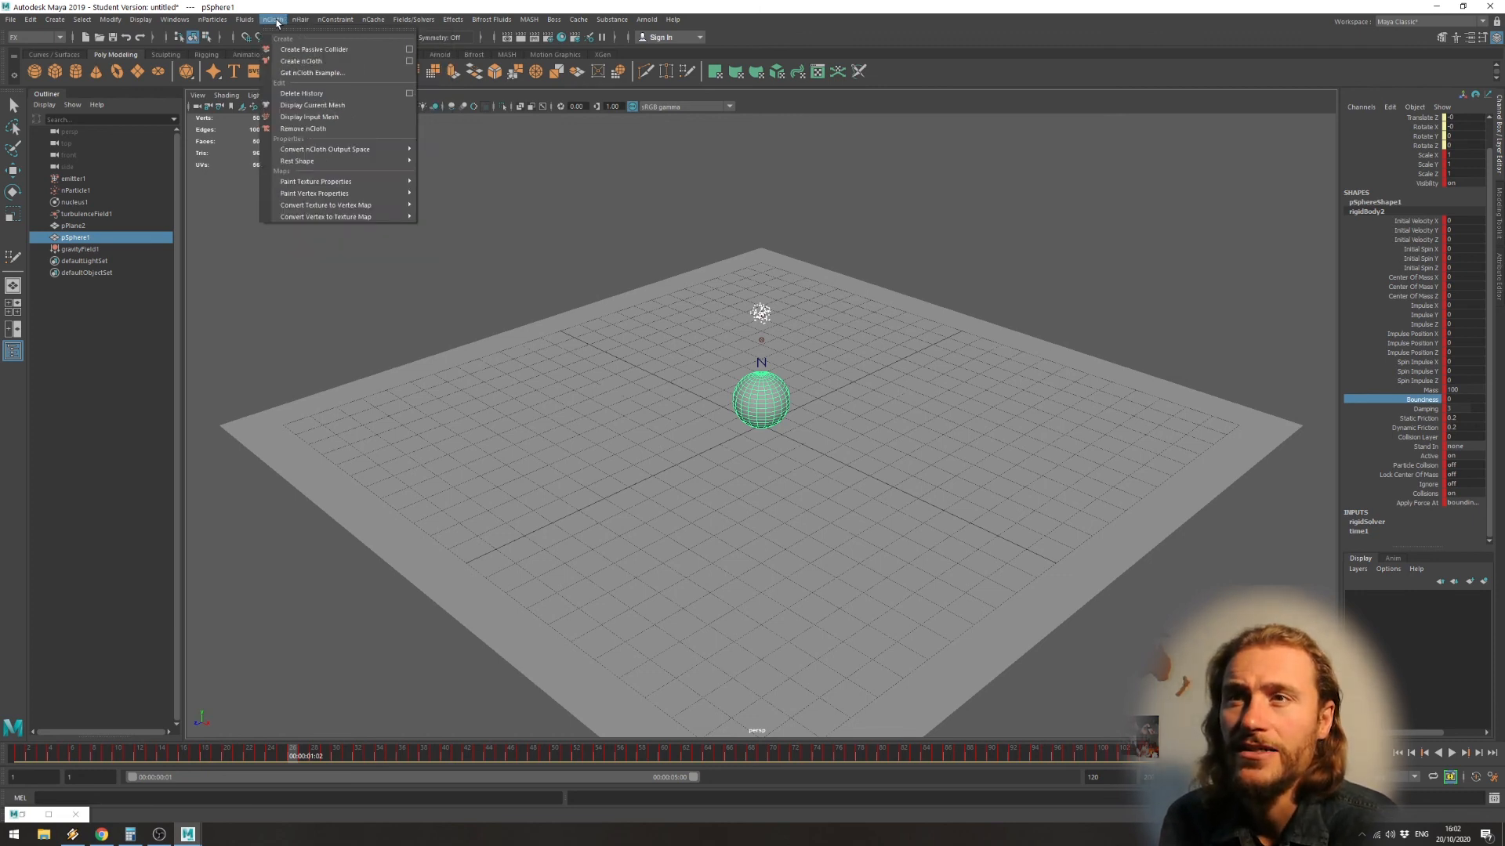
left_click(435, 6)
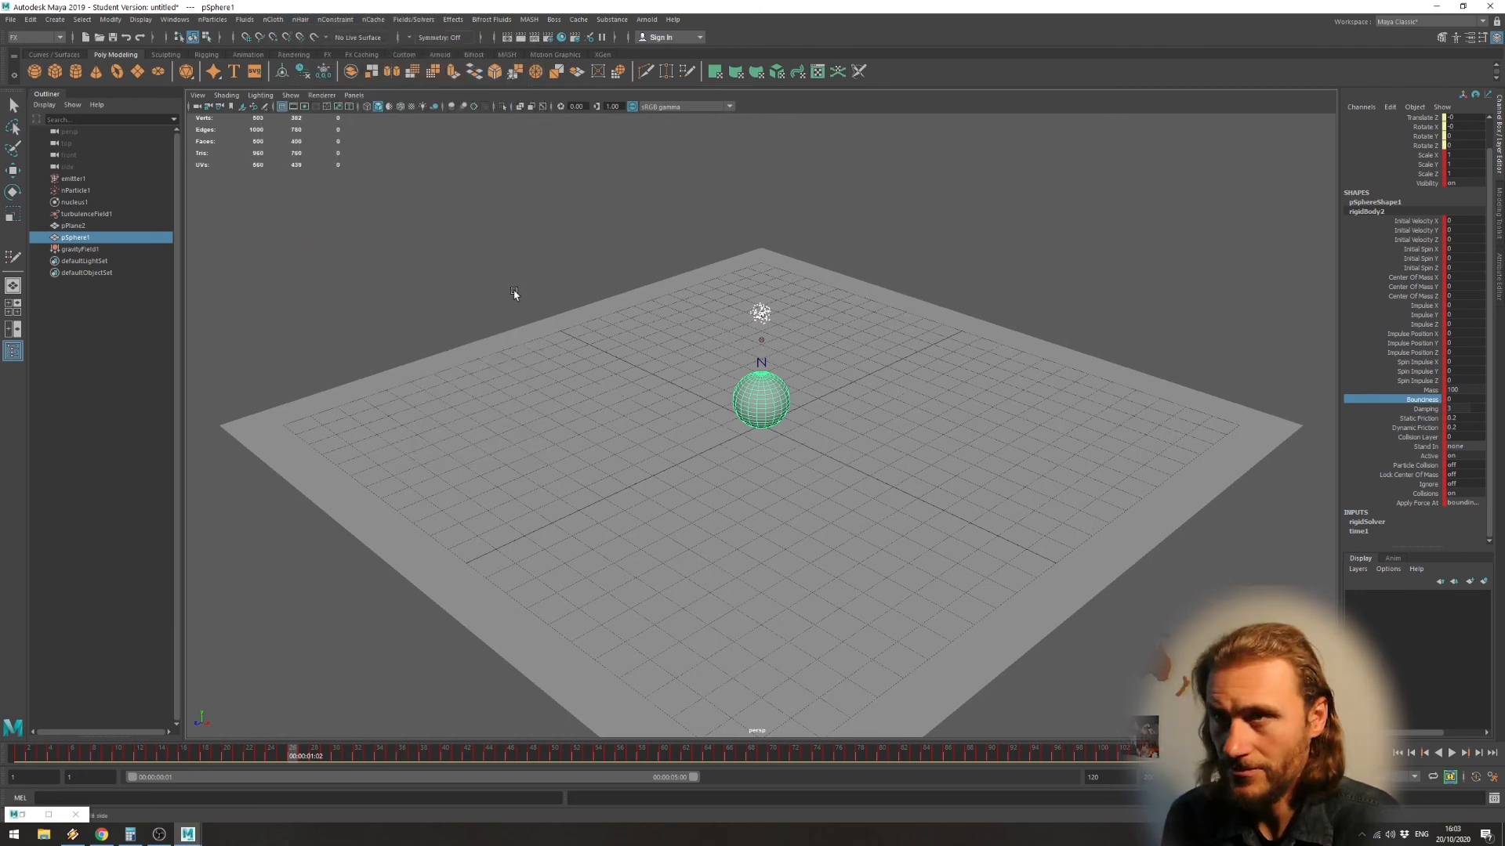